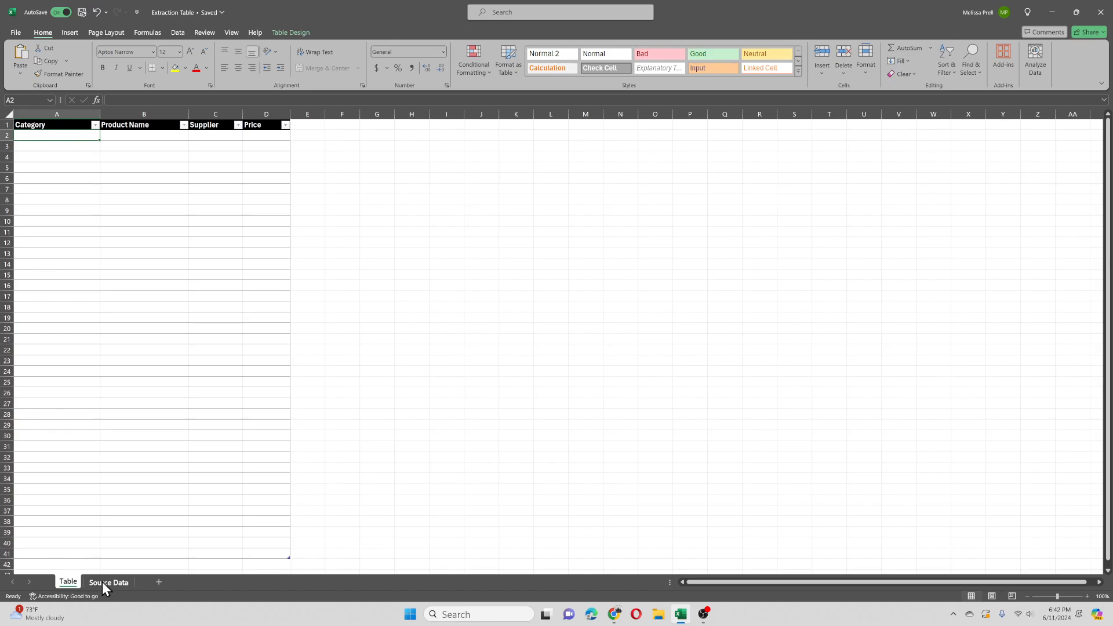
Step: Go to the Source Data sheet and import the Excel workbook shopify_products_us-killstar.com from Downloads
click(109, 583)
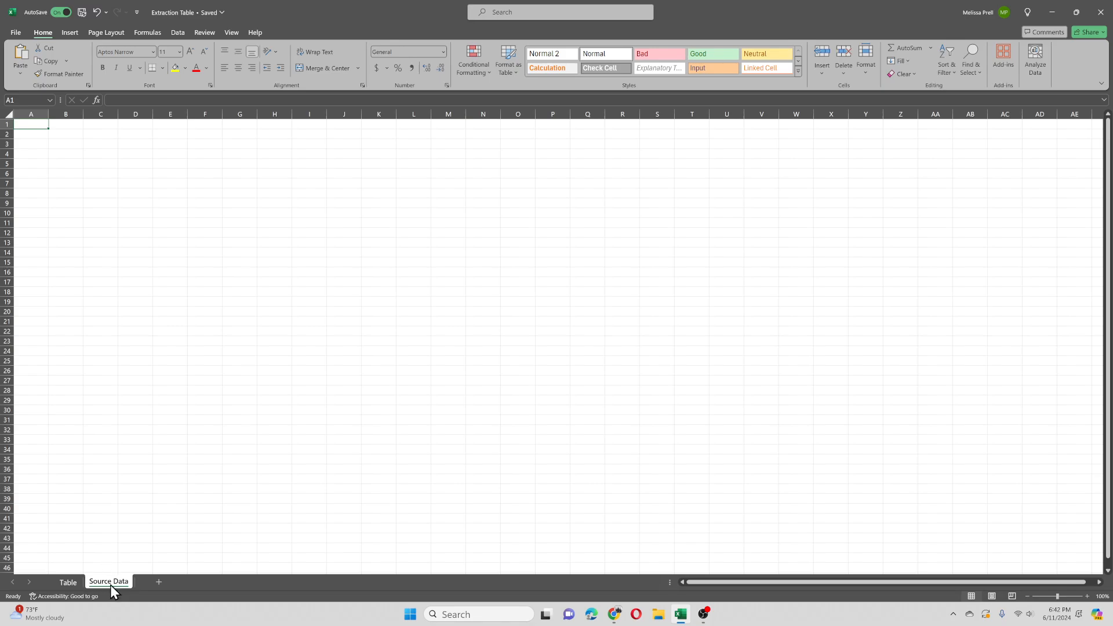
click(76, 585)
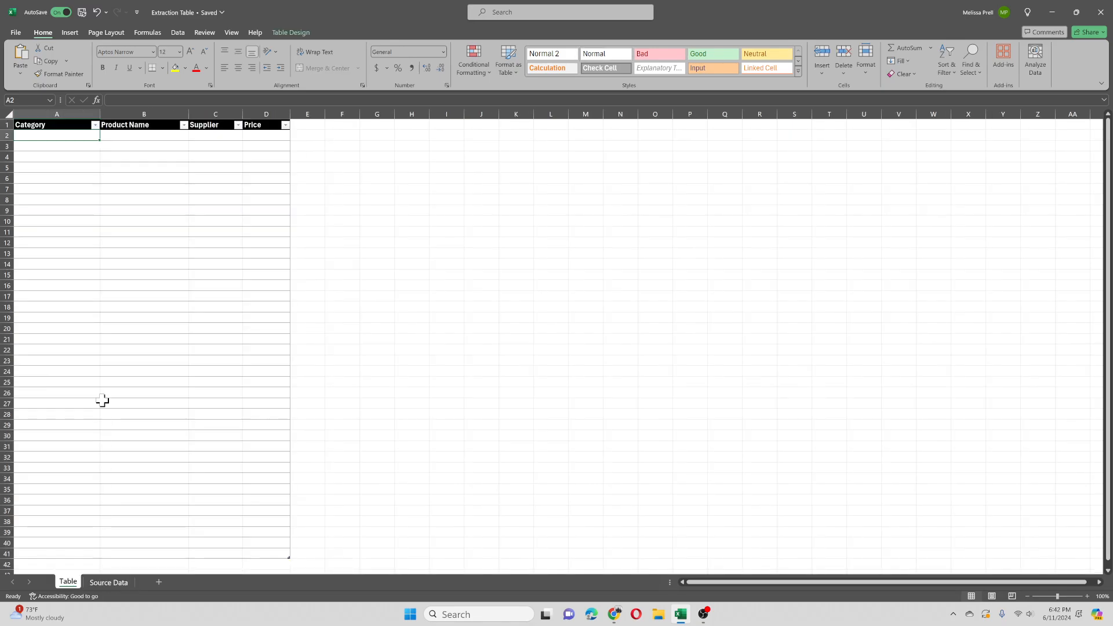
click(110, 584)
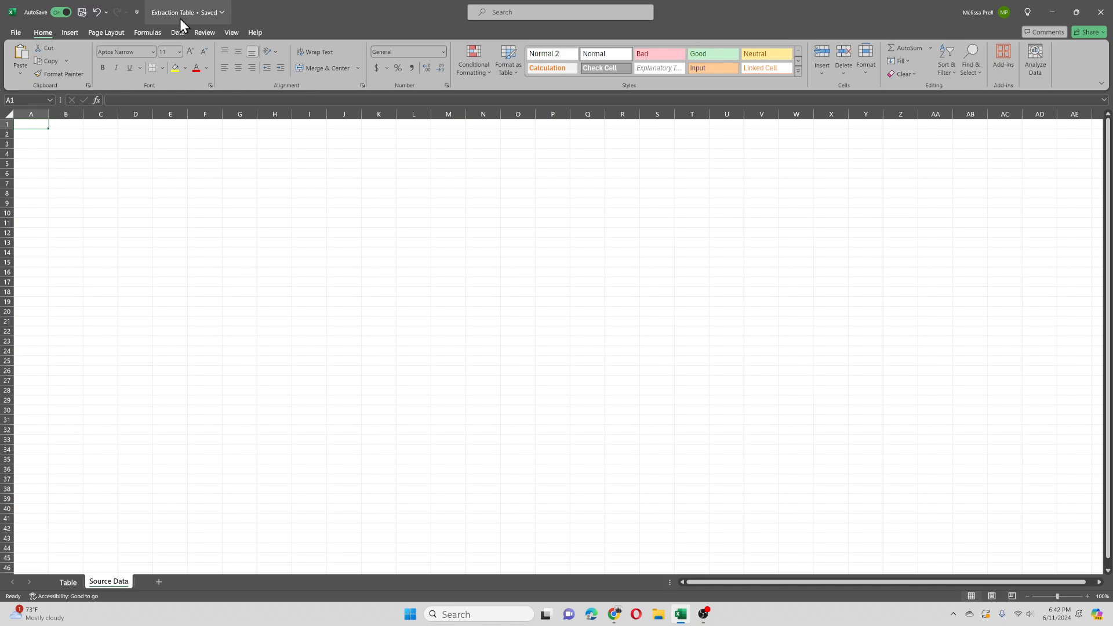
click(173, 34)
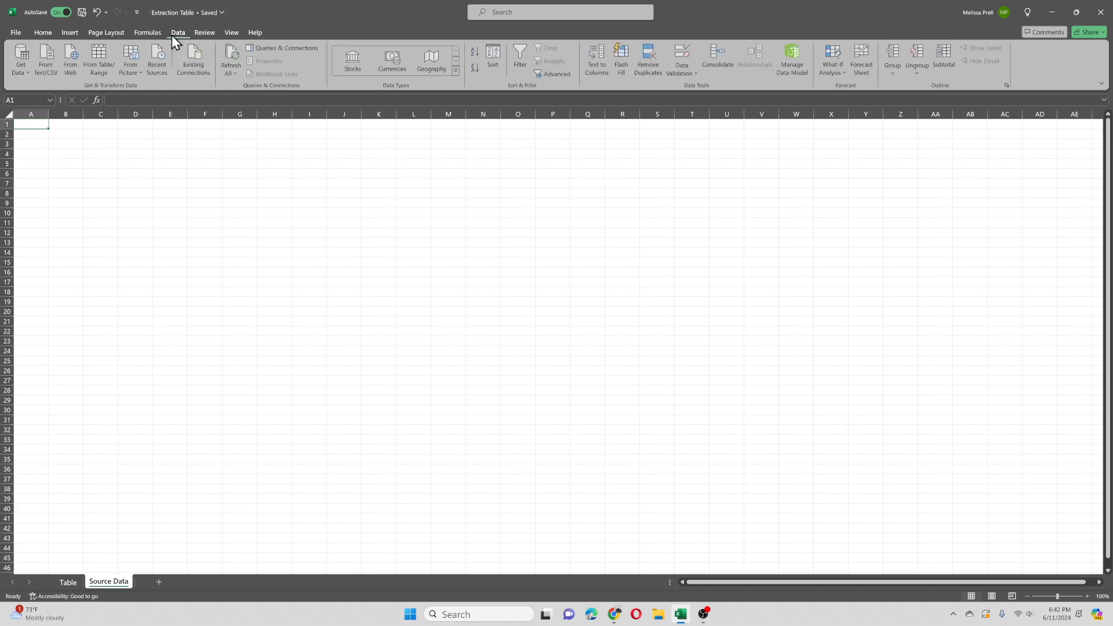
click(23, 72)
mouse_move(83, 93)
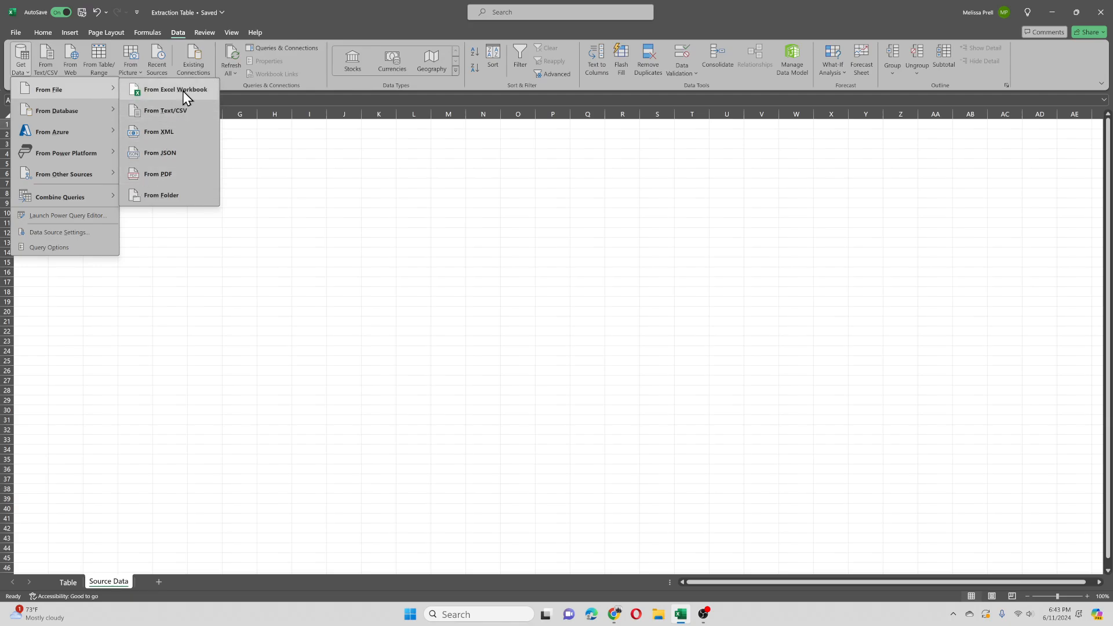
click(190, 96)
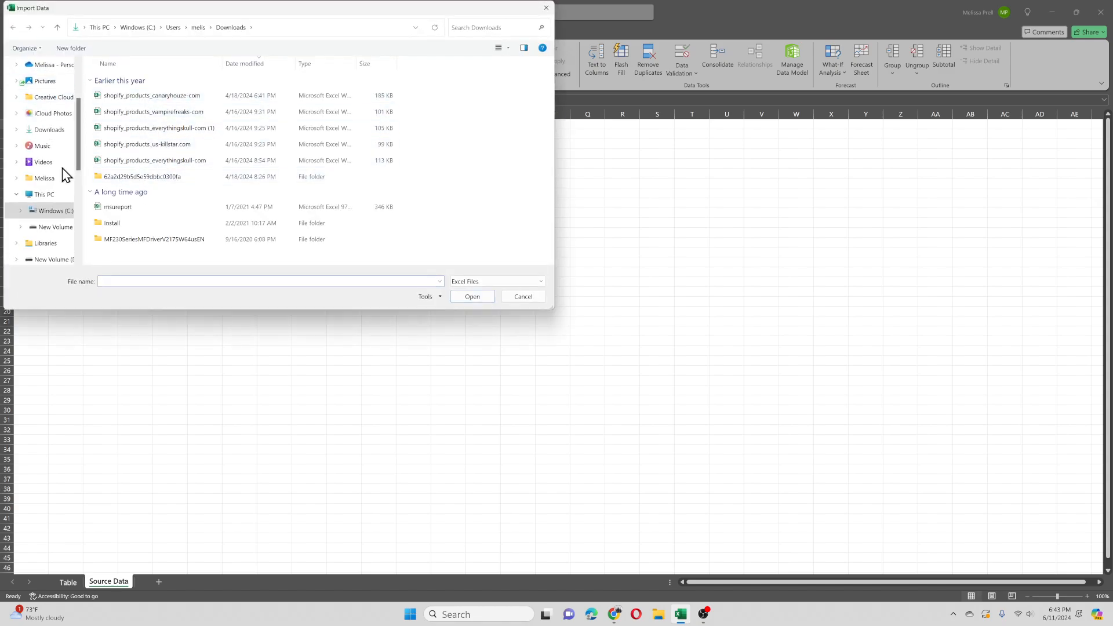
click(141, 145)
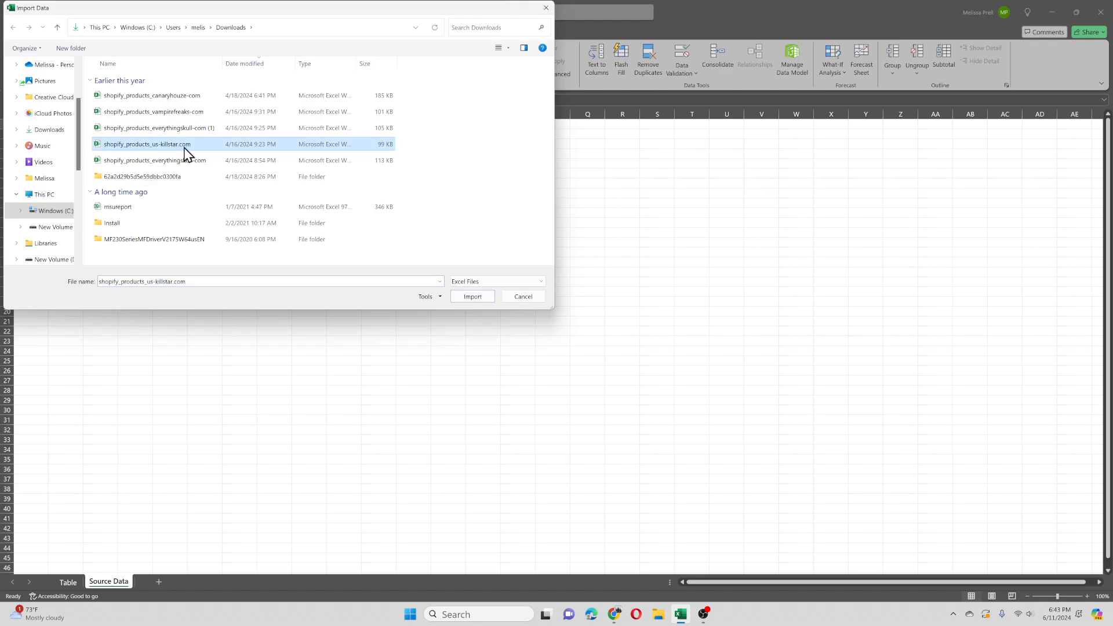
click(467, 297)
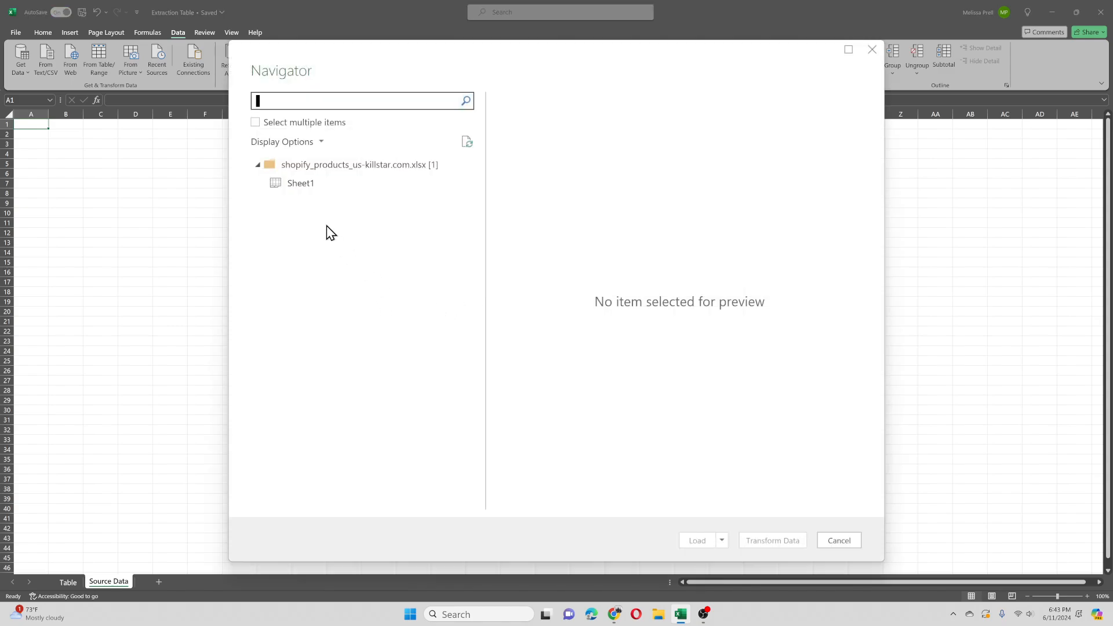
Step: Load Sheet1 of the workbook as a table into the existing worksheet at cell A1, and close the queries list
click(310, 185)
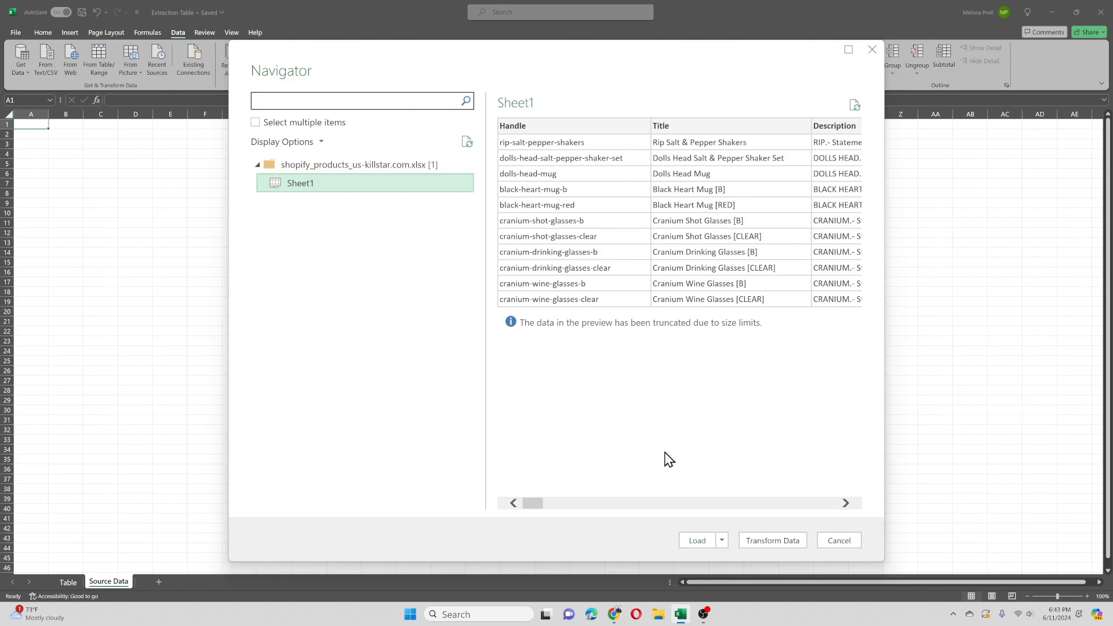
click(721, 541)
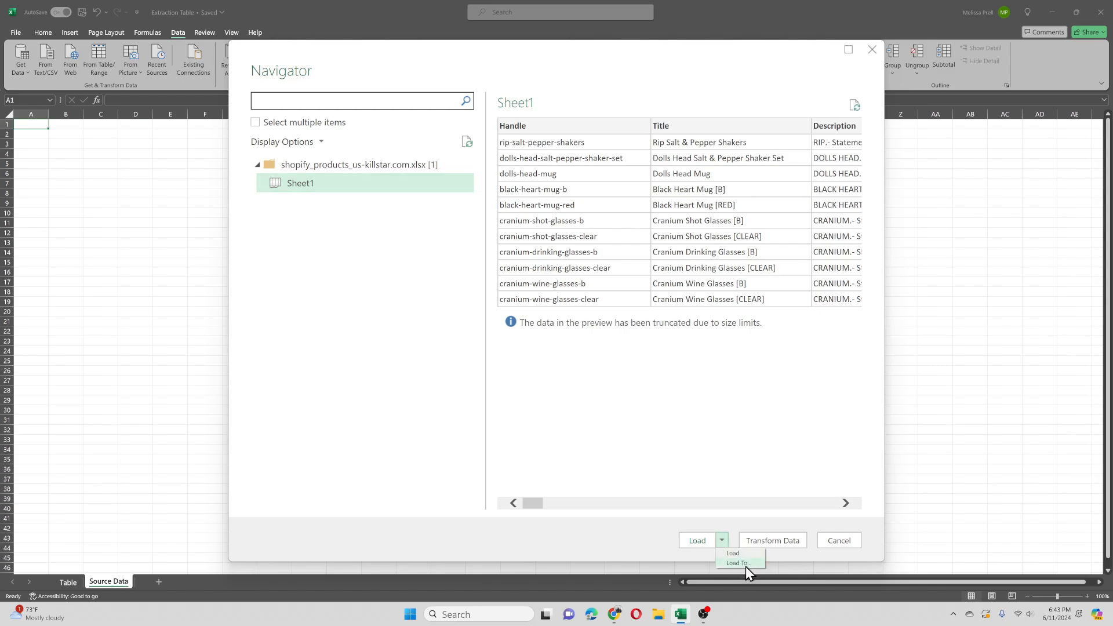
click(739, 563)
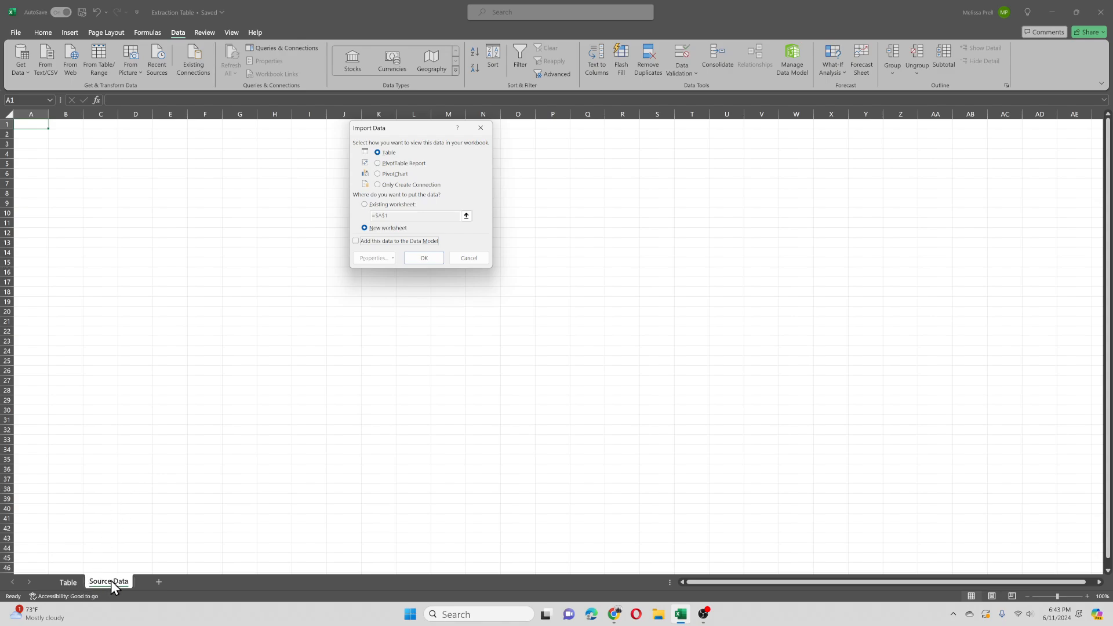
click(390, 205)
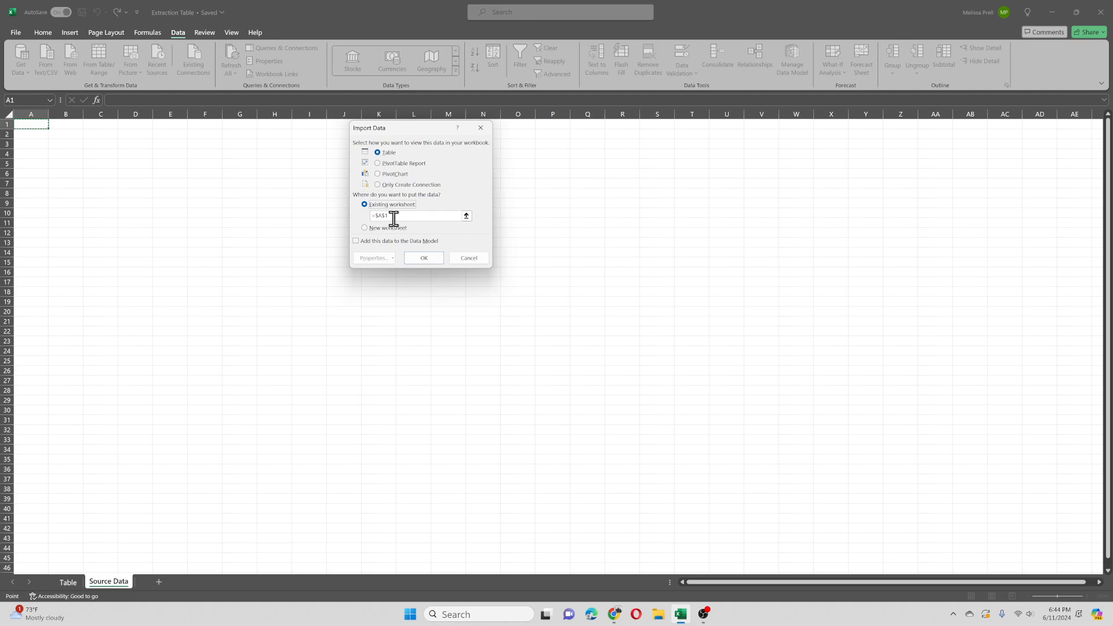
click(427, 259)
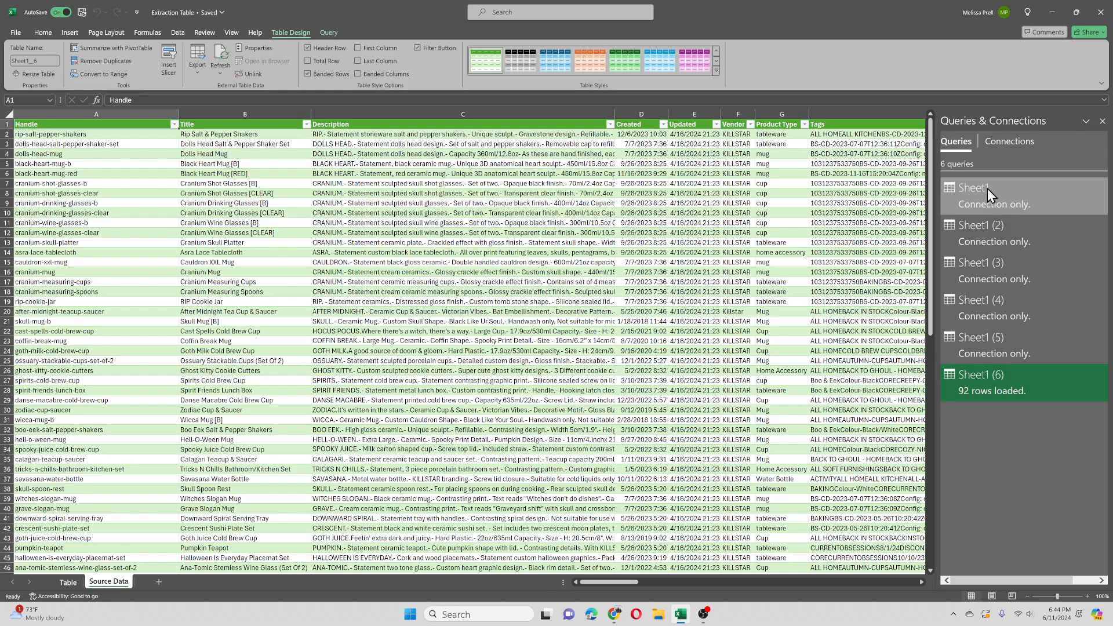
click(1102, 121)
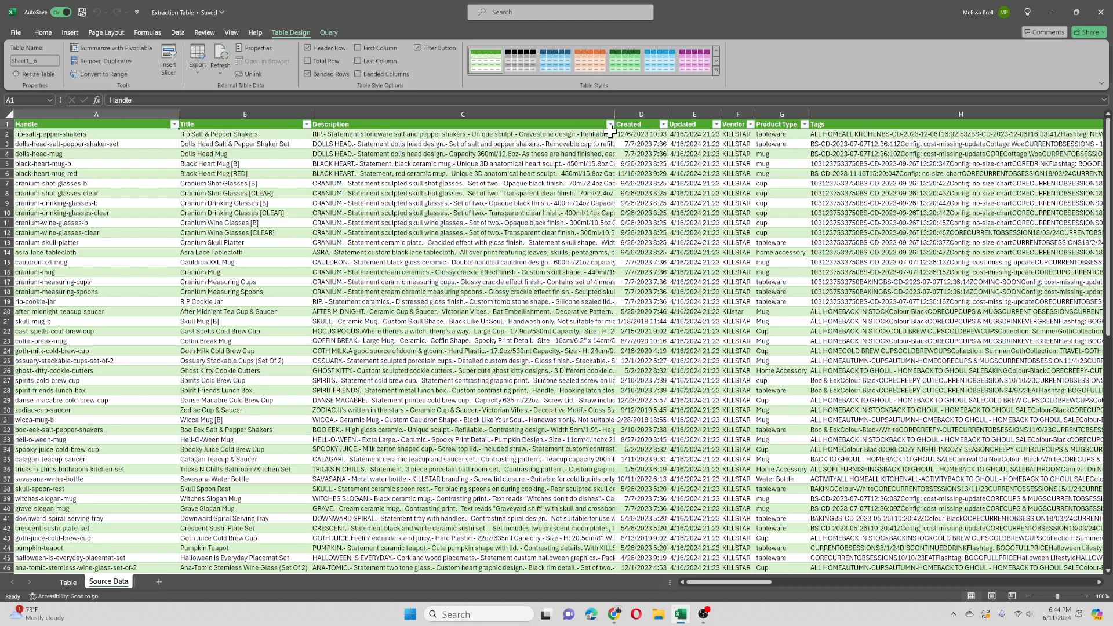
Step: Compare the Table sheet's Category and Product Name columns with the Product Type and Title columns in Source Data
click(67, 583)
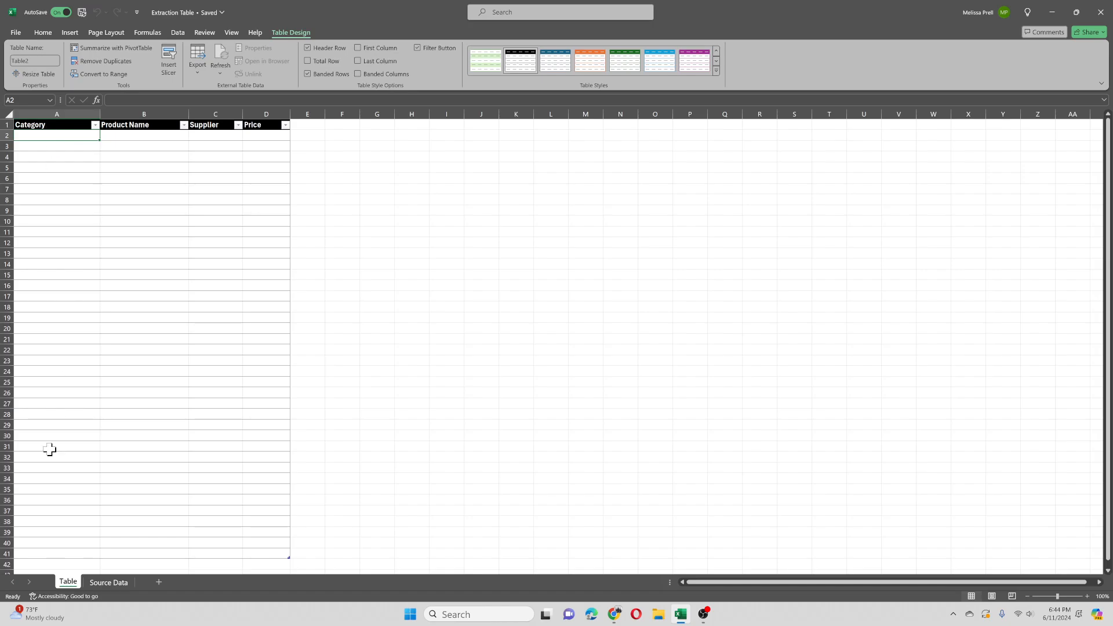
click(96, 580)
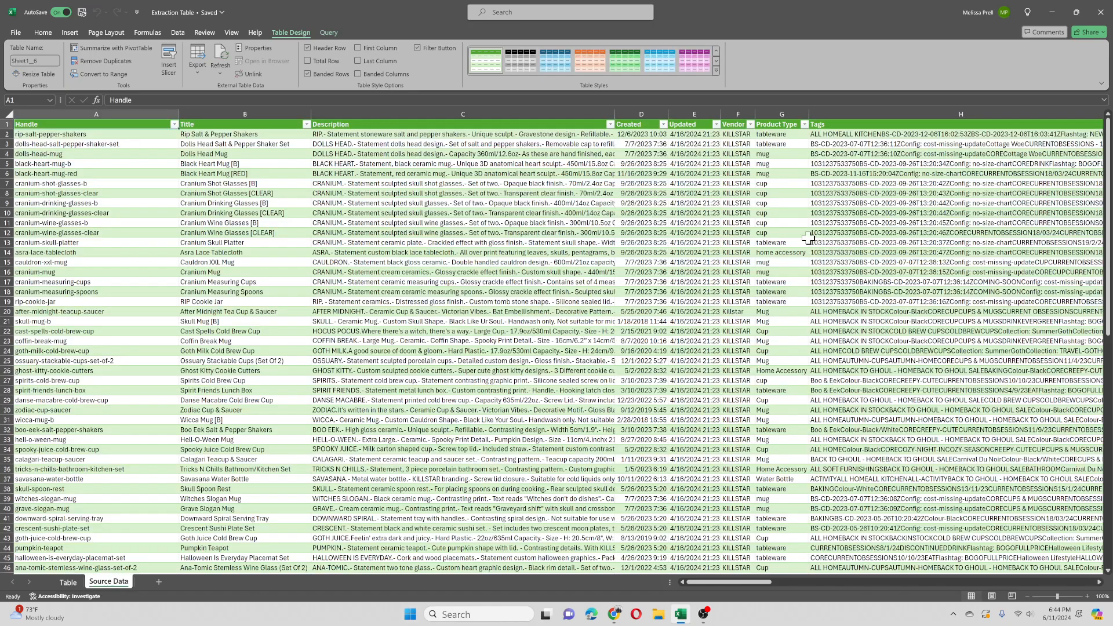
click(782, 114)
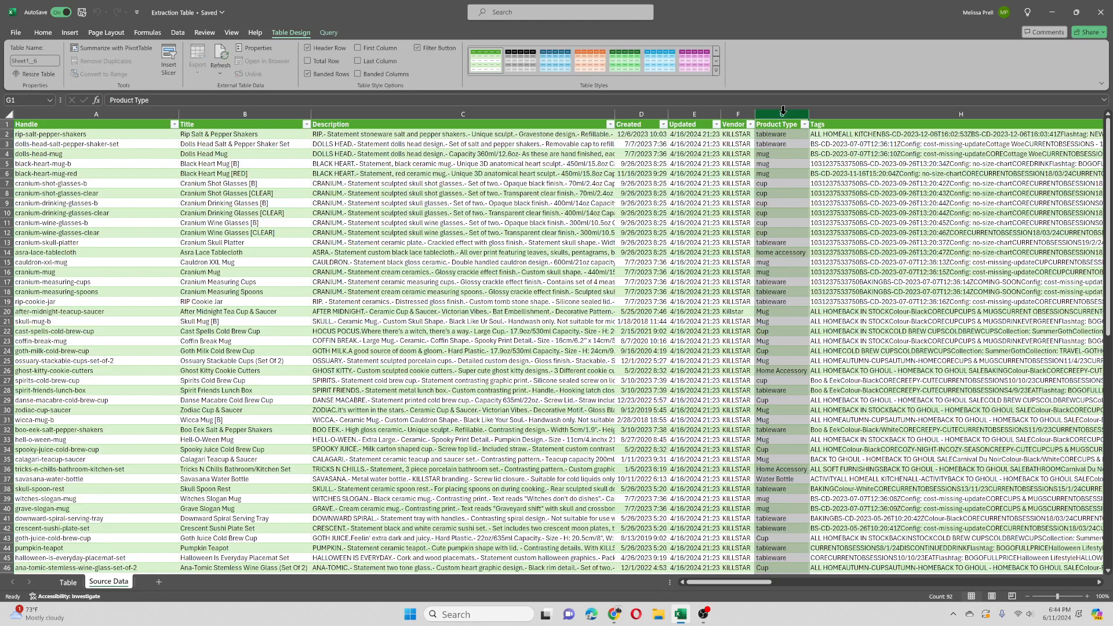
click(75, 582)
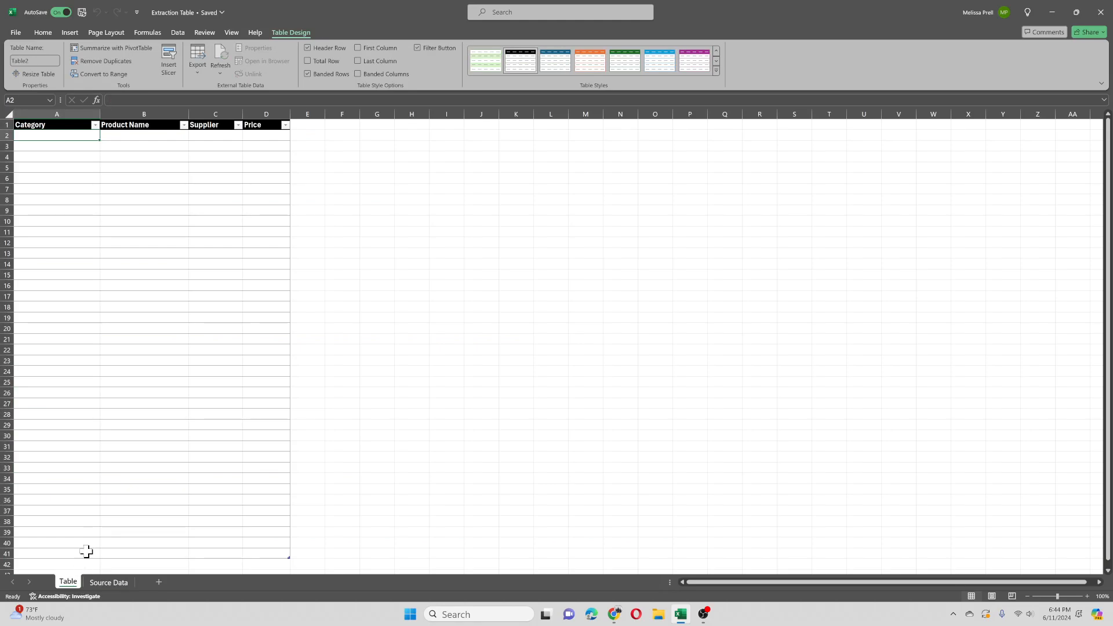
click(156, 110)
click(103, 582)
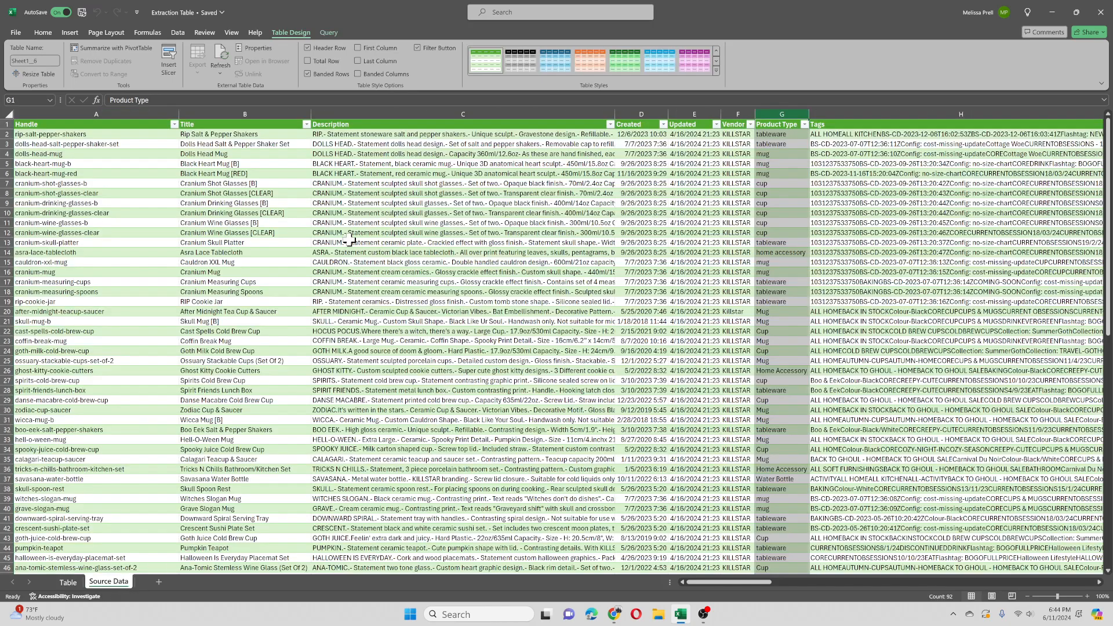
click(234, 113)
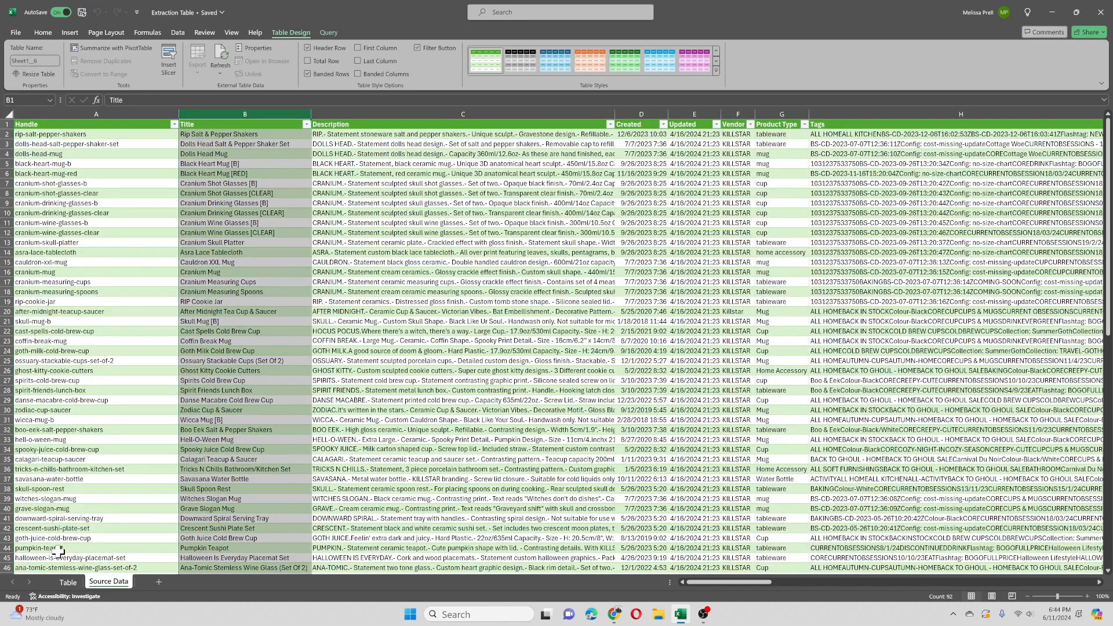
Step: Compare the Table sheet's Supplier and Price columns with the Vendor and Variant 1 price columns in Source Data
click(67, 582)
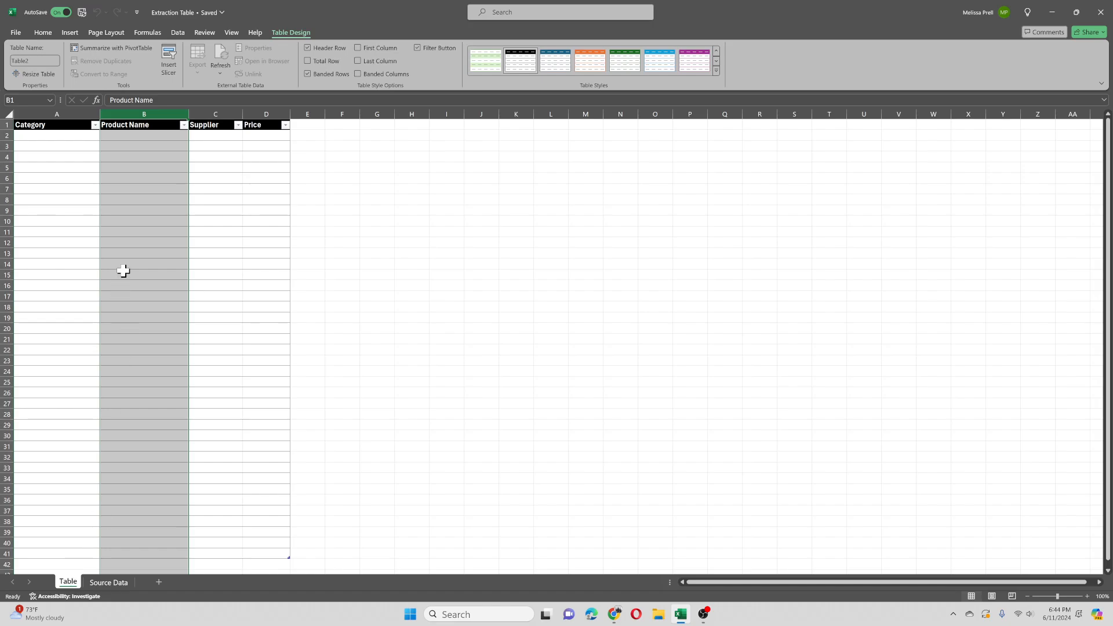
click(226, 113)
click(102, 583)
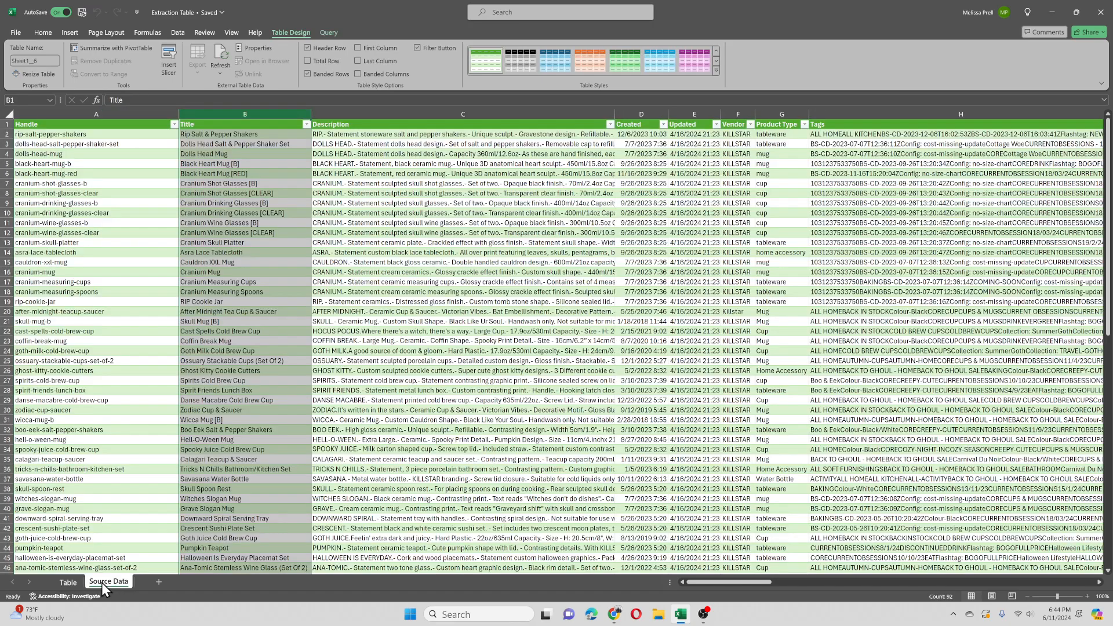
click(733, 113)
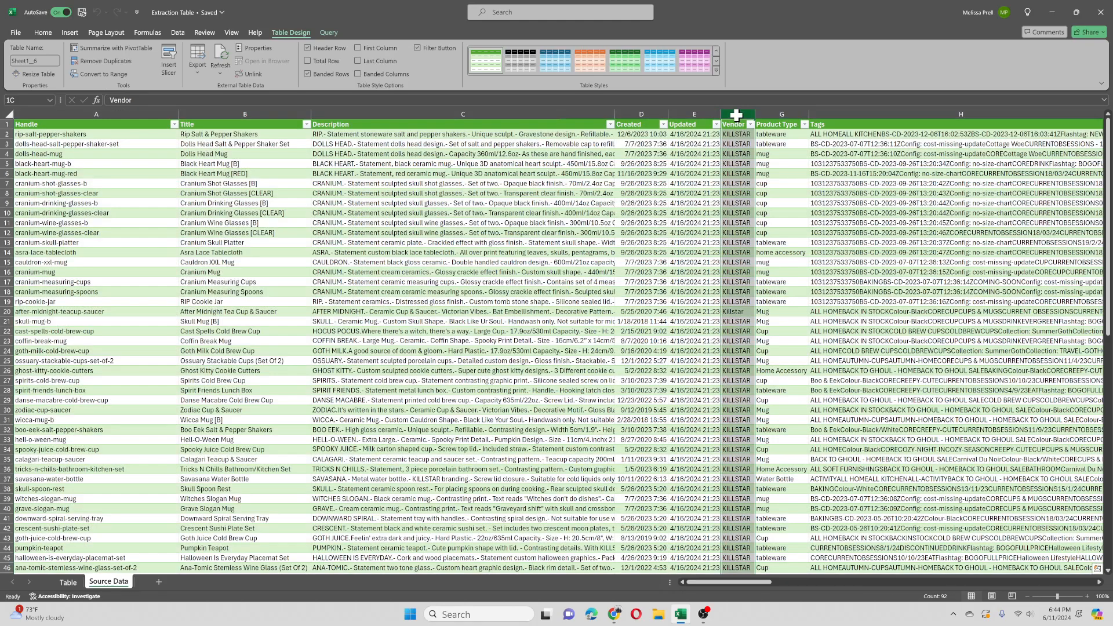
click(67, 581)
click(254, 112)
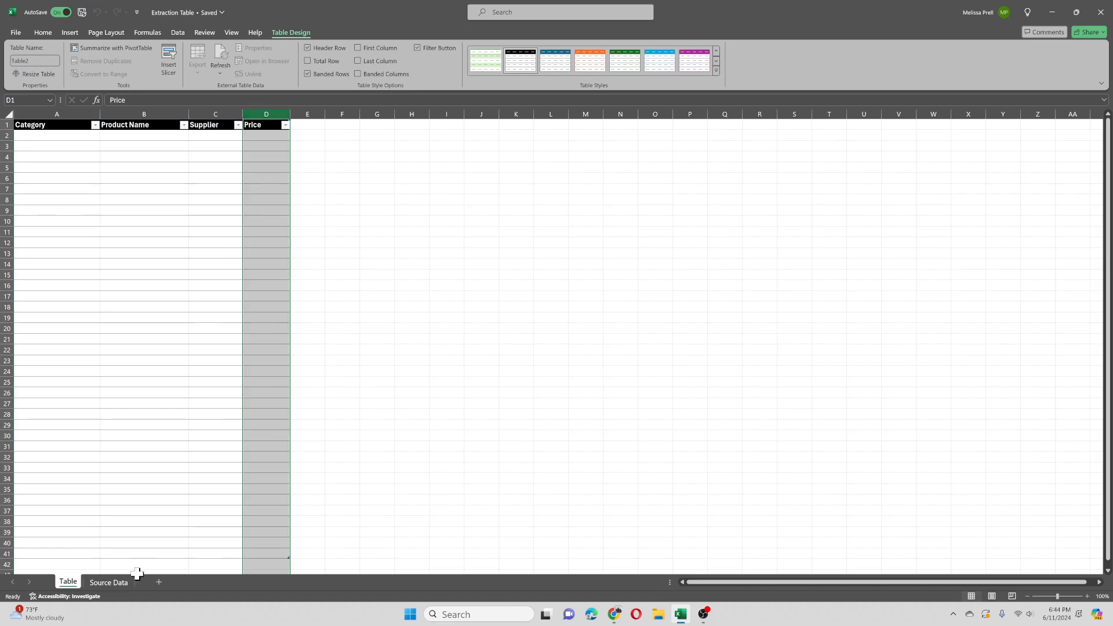
click(110, 581)
drag(755, 583, 796, 585)
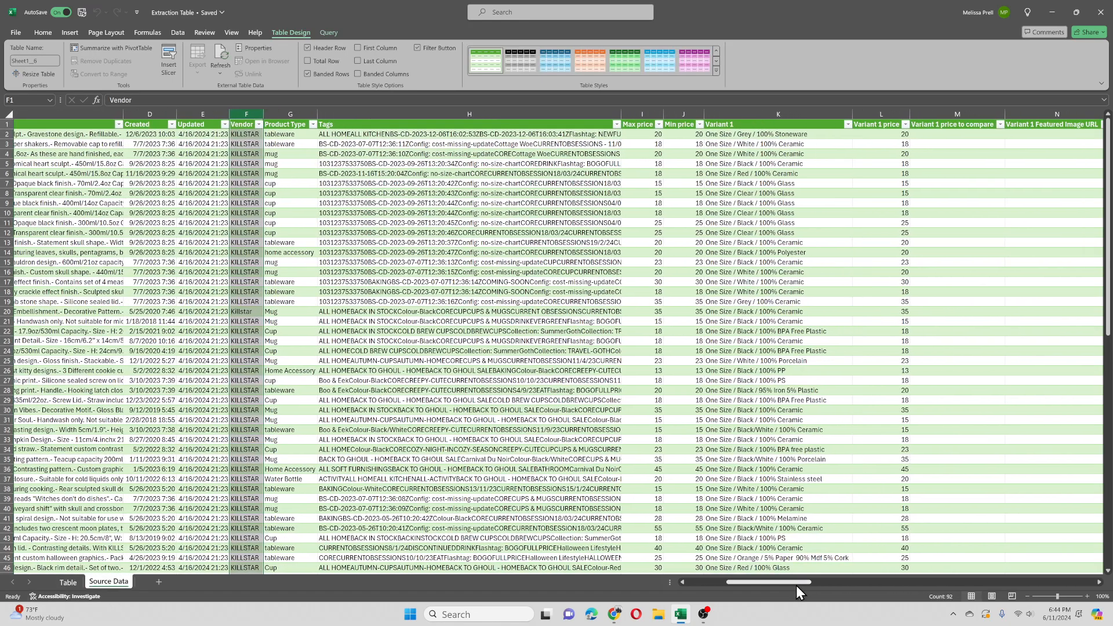
click(871, 113)
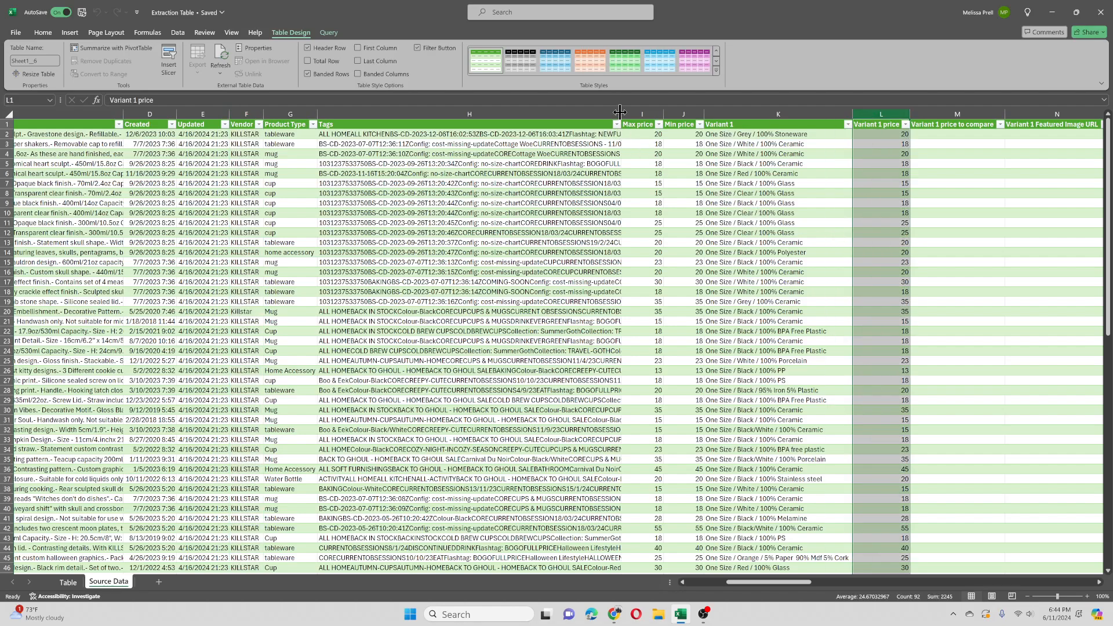
Step: Narrow the Tags and Variant 1 columns on the Source Data sheet
drag(620, 114, 379, 134)
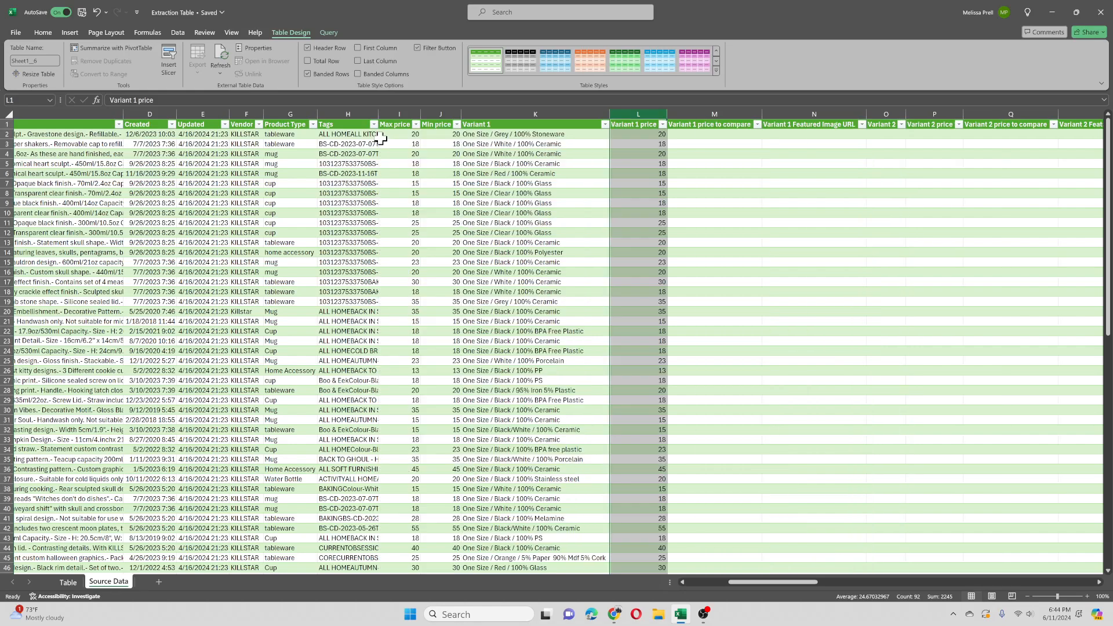
drag(608, 116, 524, 120)
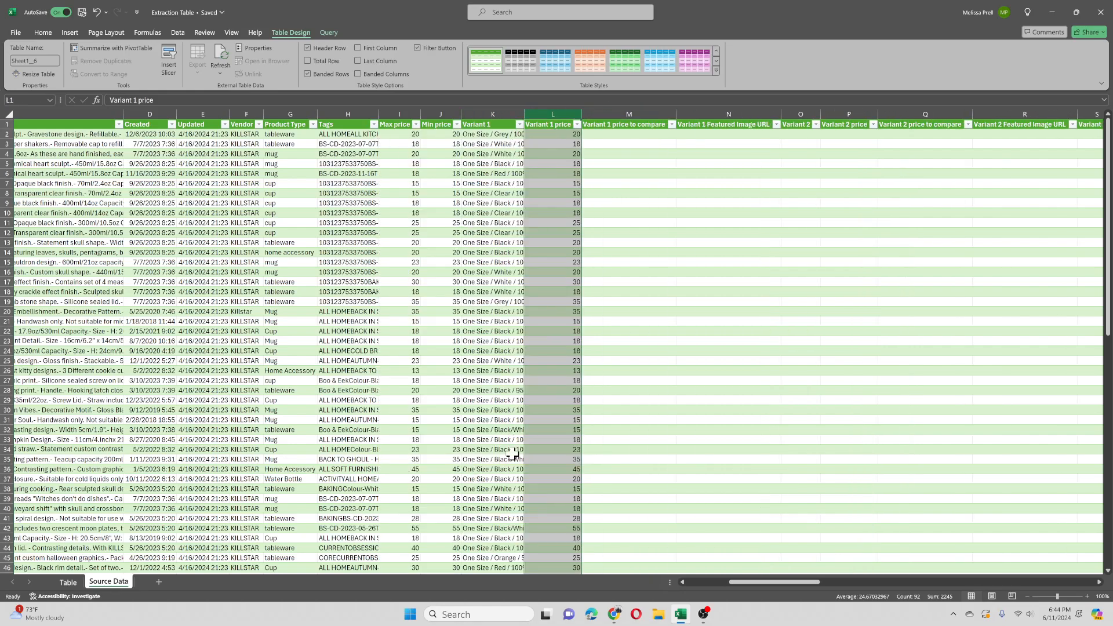
click(700, 582)
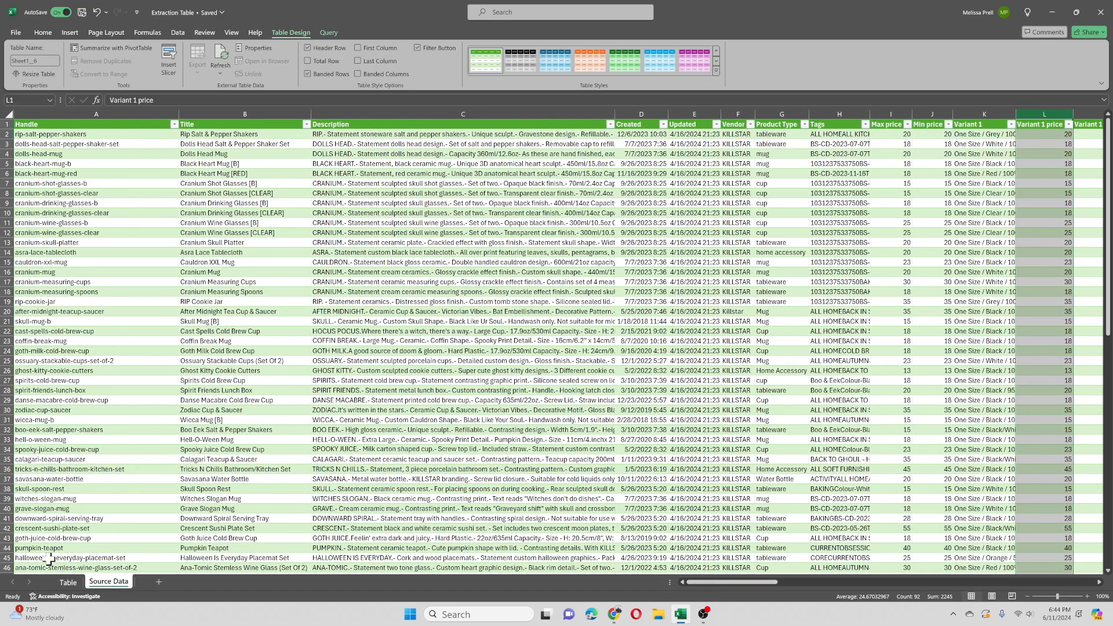
Step: Start an INDEX formula in cell A2 of the Table sheet, with Source Data Product Type cells G2:G9 as its array
click(69, 585)
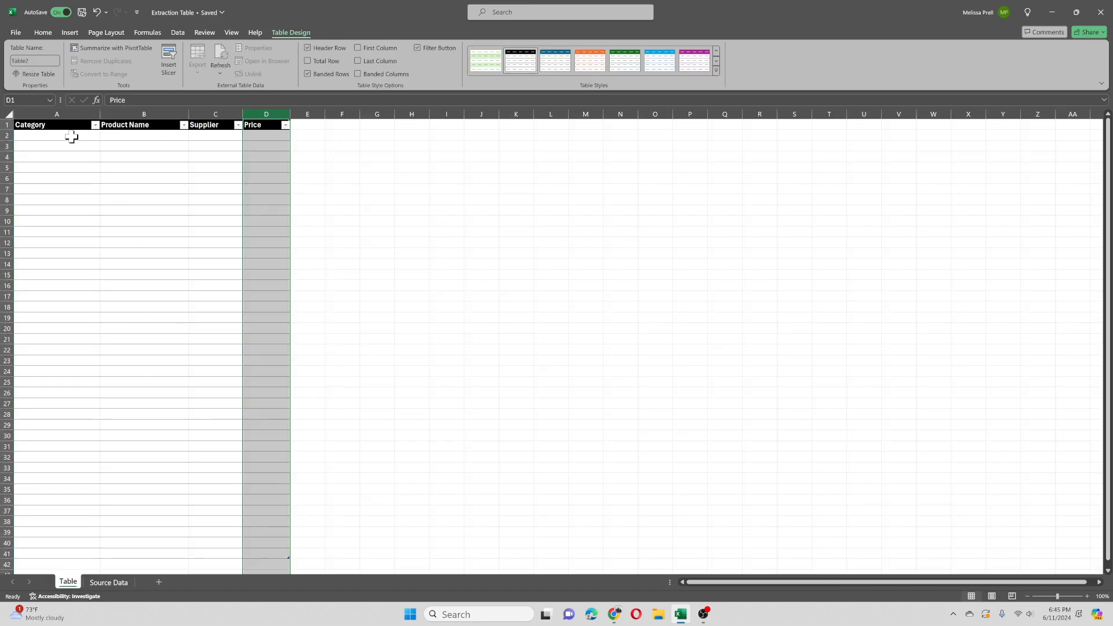
click(72, 137)
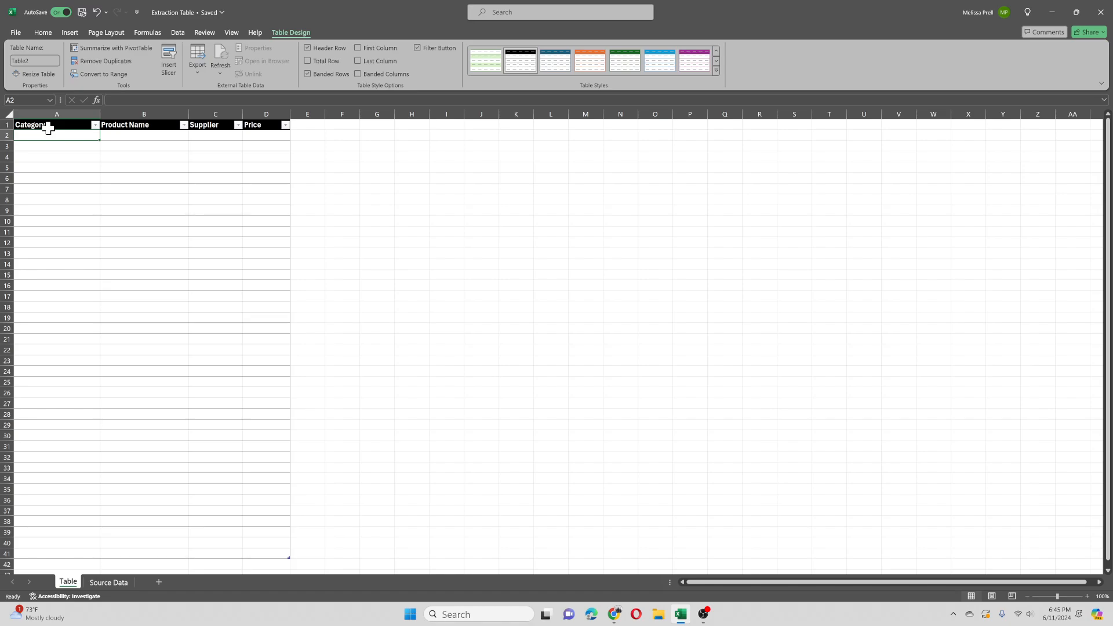
text(=)
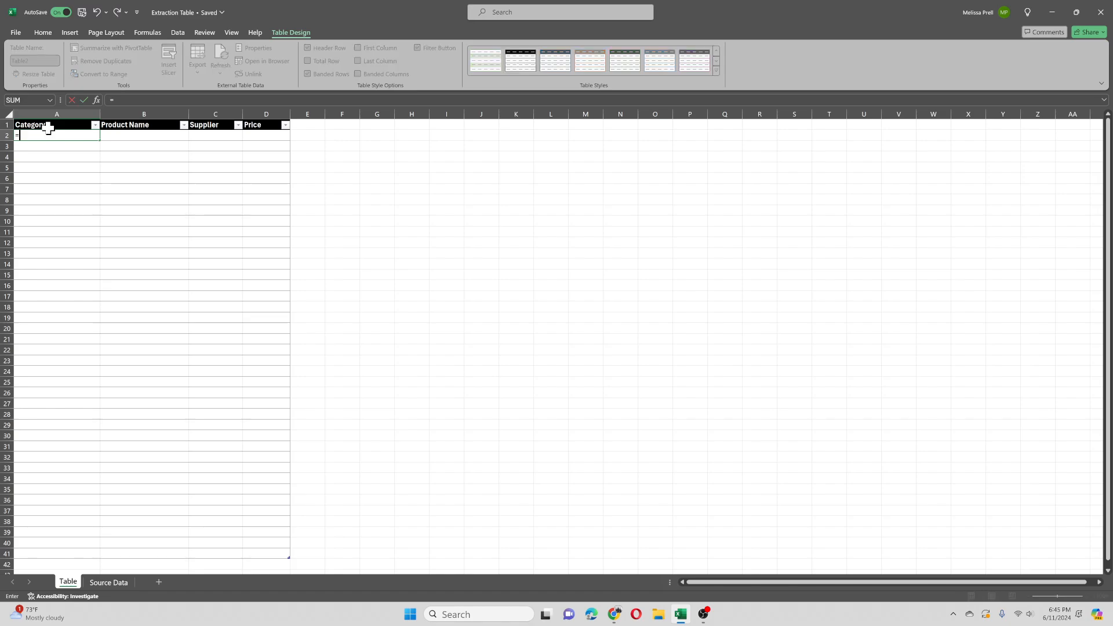
text(IND)
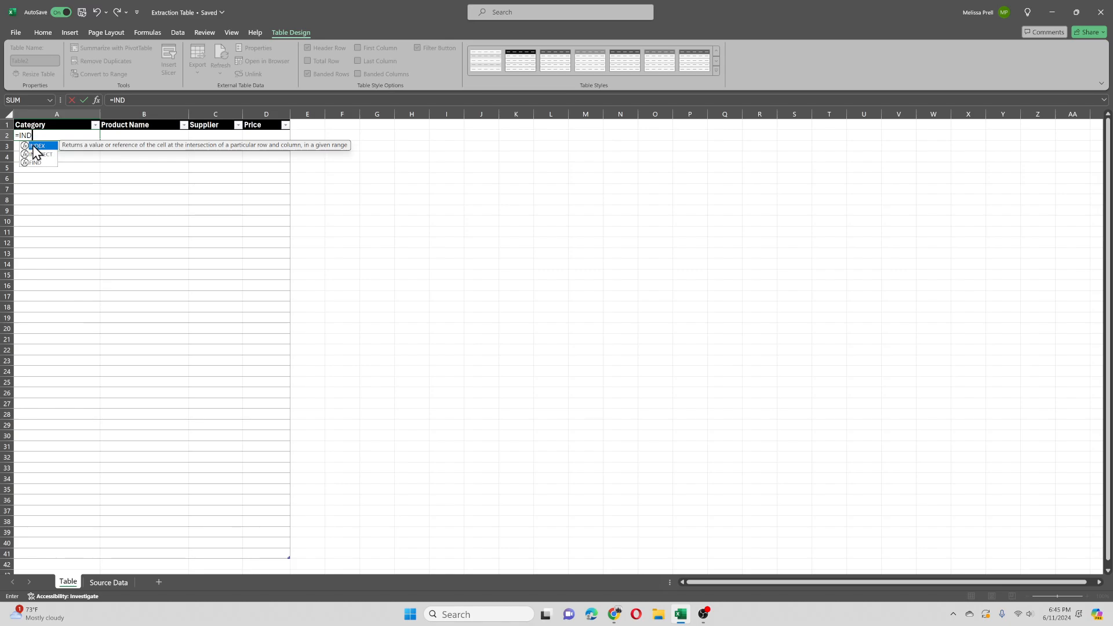
double_click(33, 145)
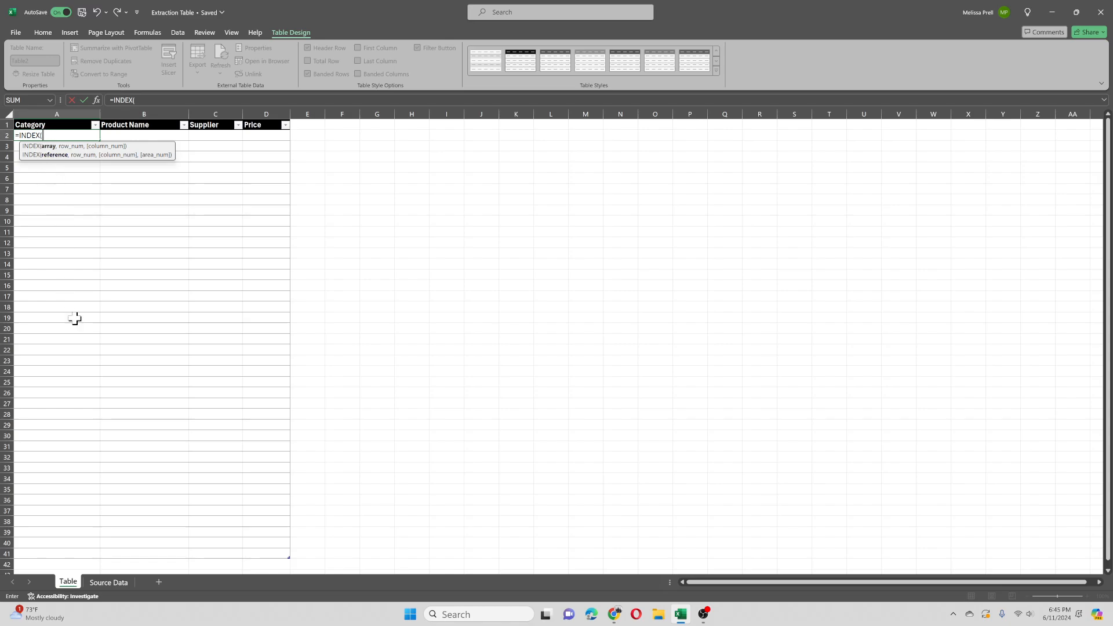
click(103, 581)
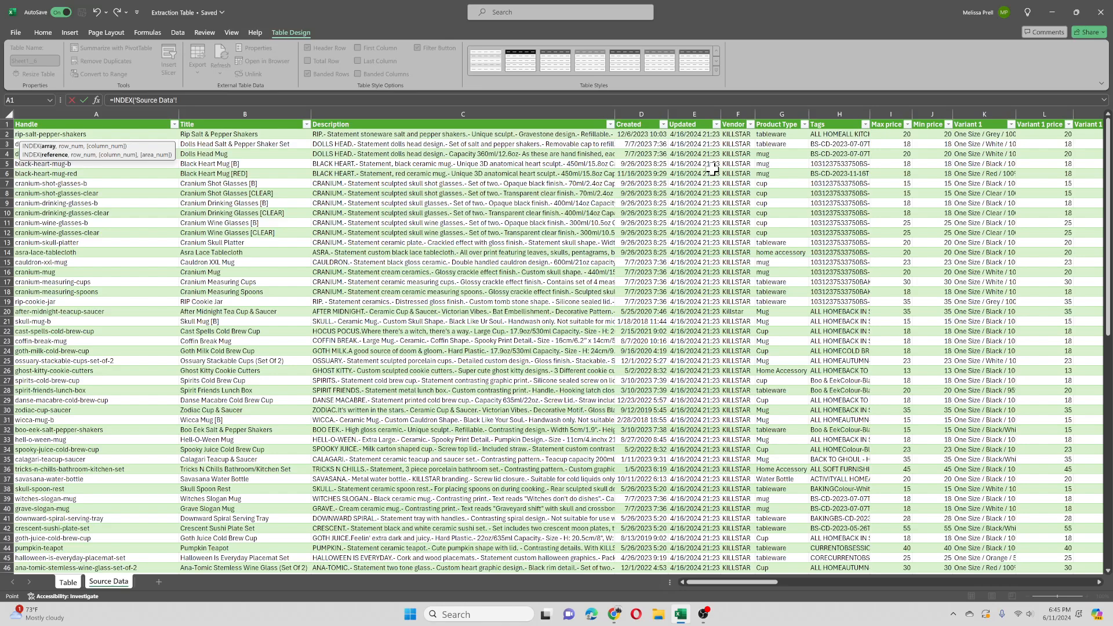
click(781, 134)
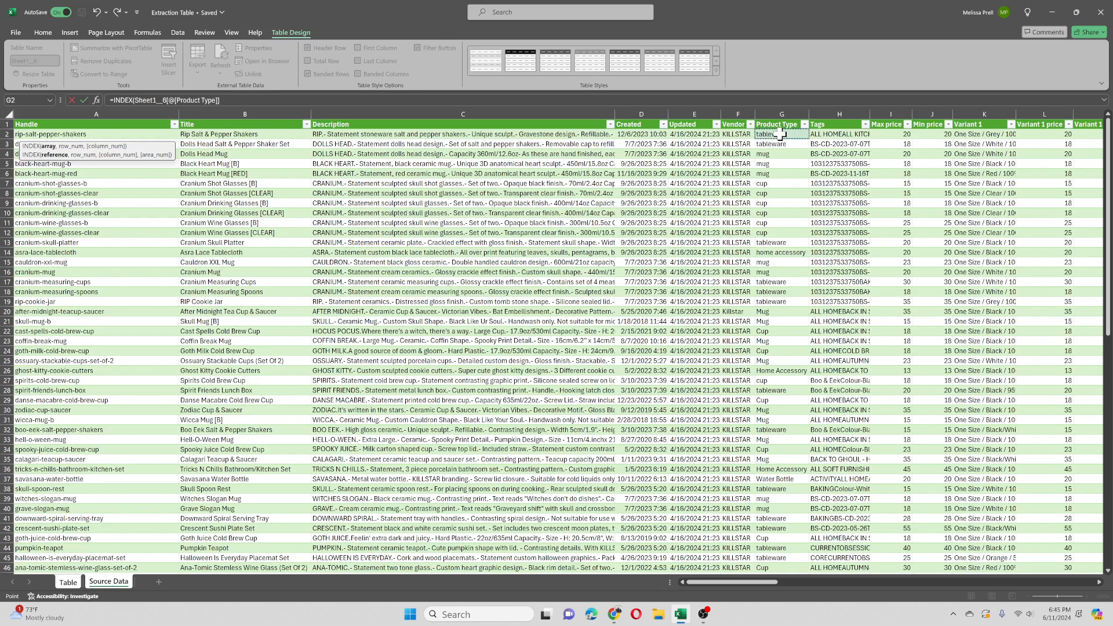
drag(780, 134, 778, 203)
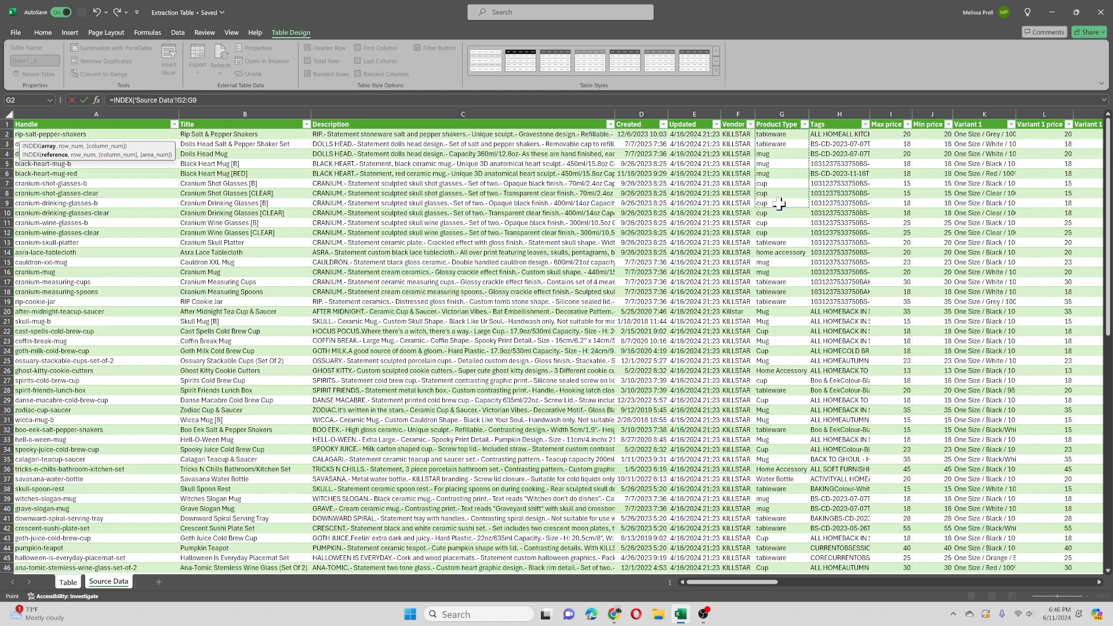
Step: Extend the INDEX array to G2:G999, set its row number to 1 and enter the formula for the Category column
click(203, 99)
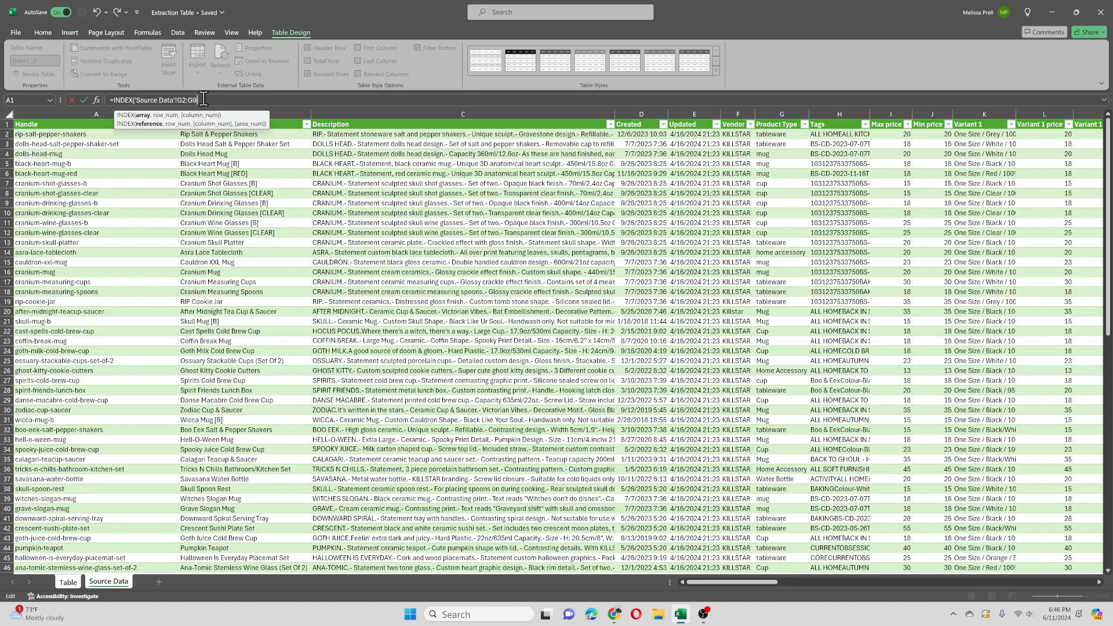
key(BackSpace)
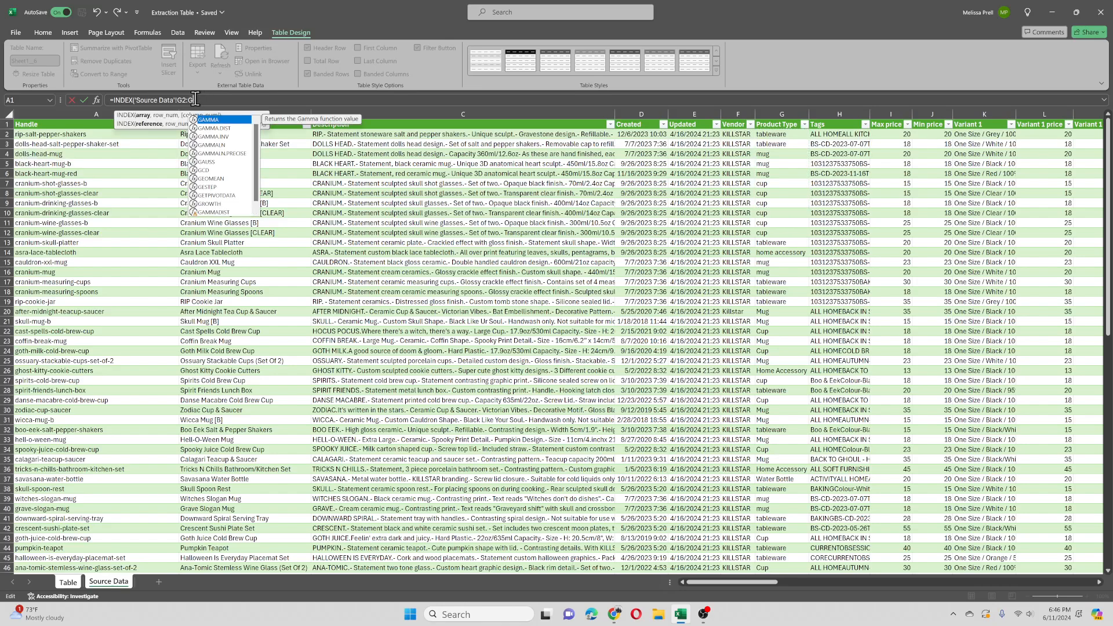
text(9)
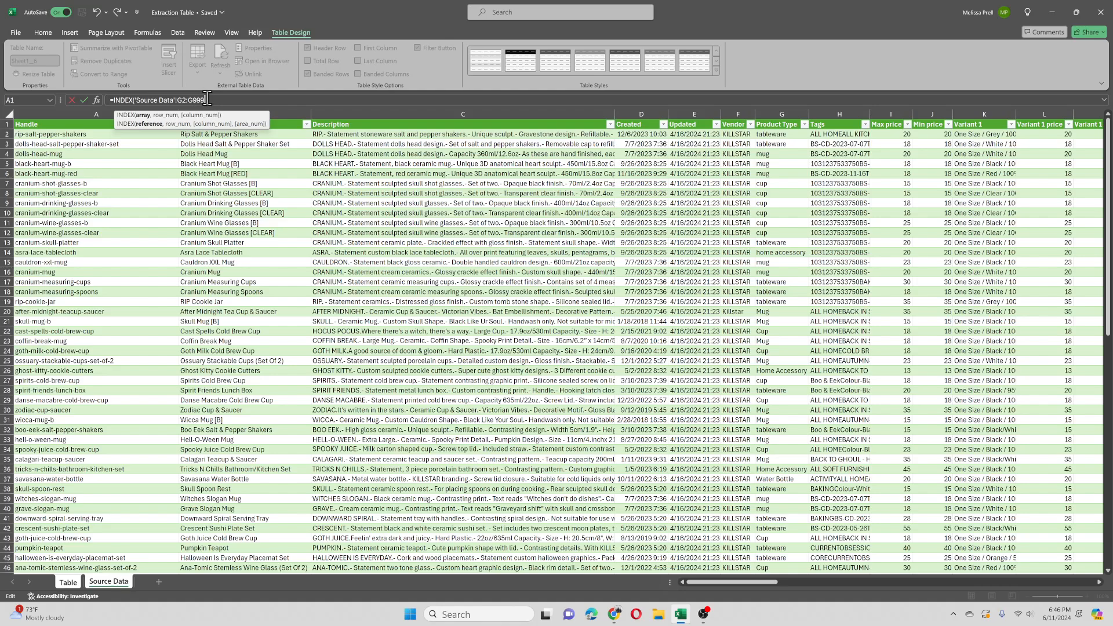
text(9)
text(,1)
key(Return)
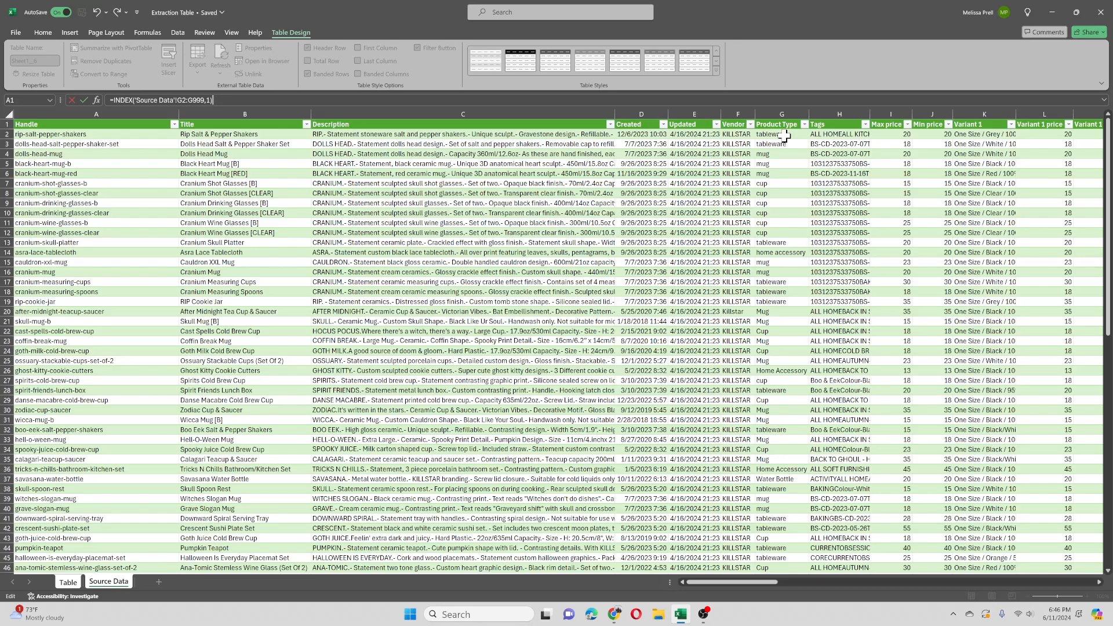
key(Return)
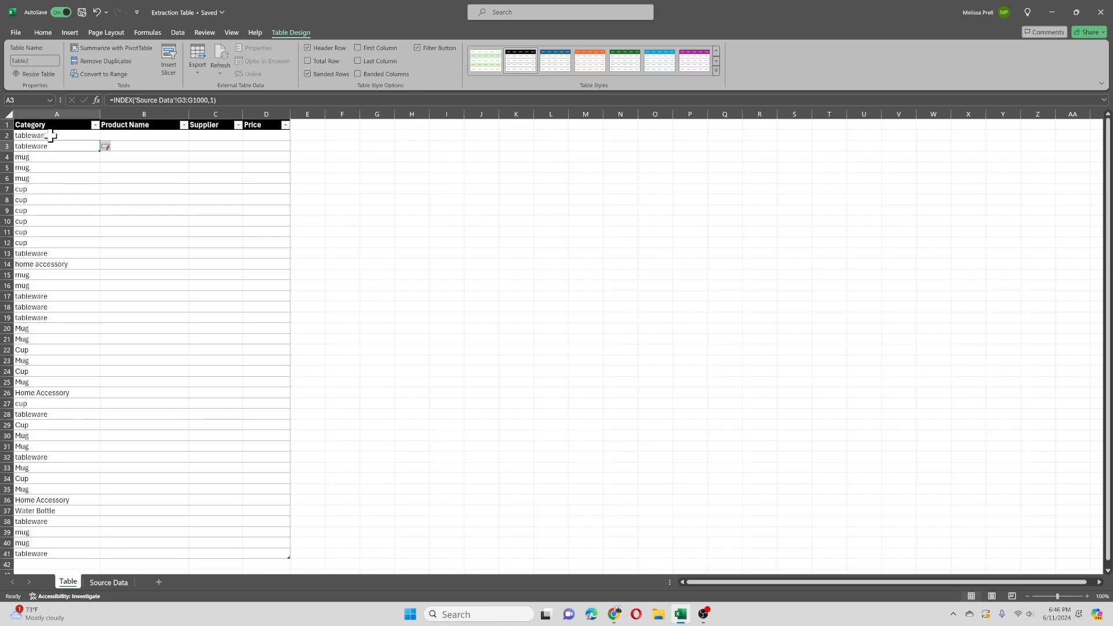
Step: Check the Category formula and its extracted values against the Product Type column in Source Data
click(51, 136)
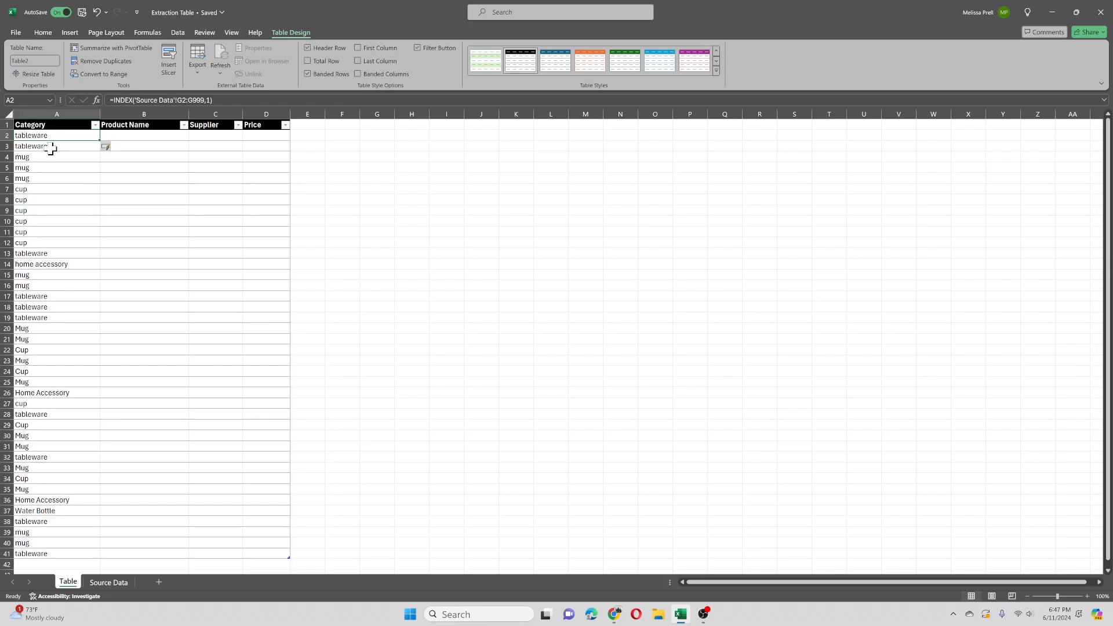
click(105, 584)
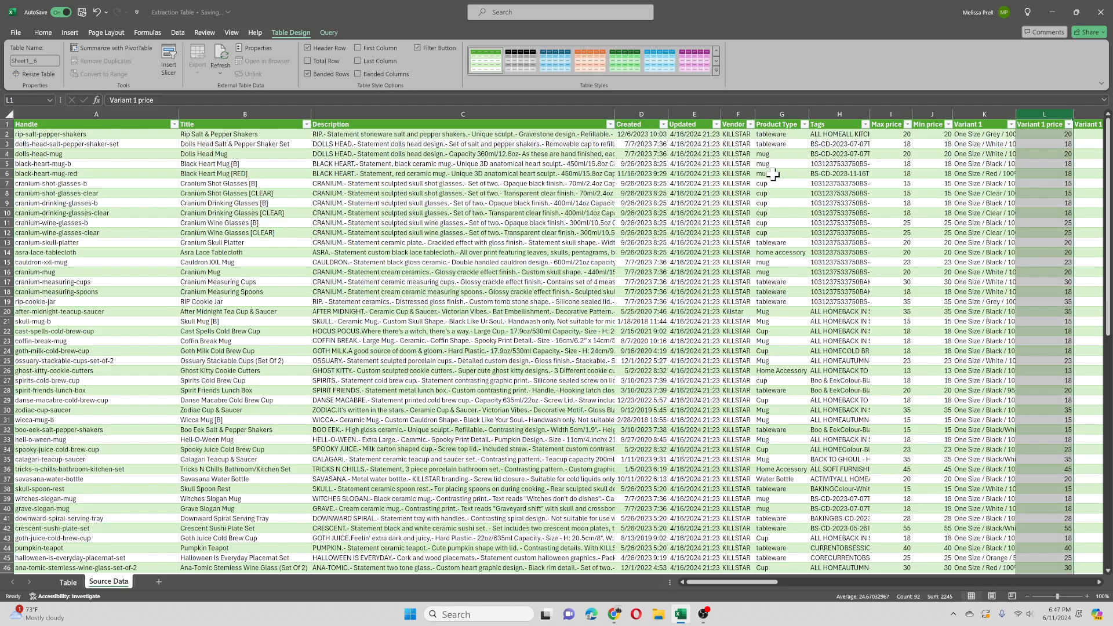
click(67, 582)
scroll(98, 339, down, 2)
scroll(97, 348, up, 2)
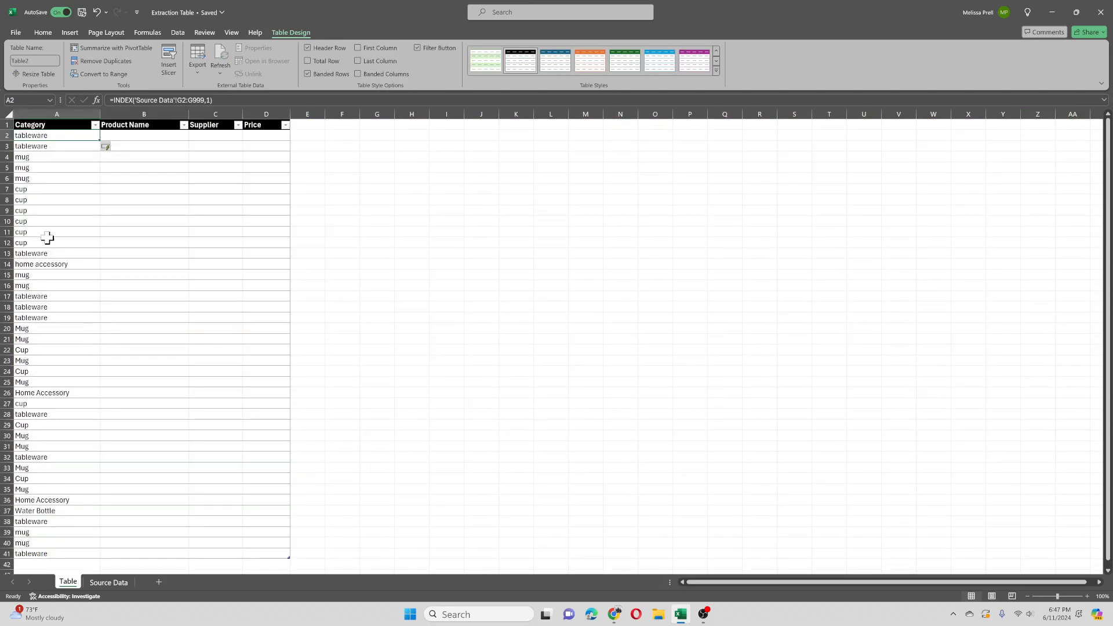
click(135, 134)
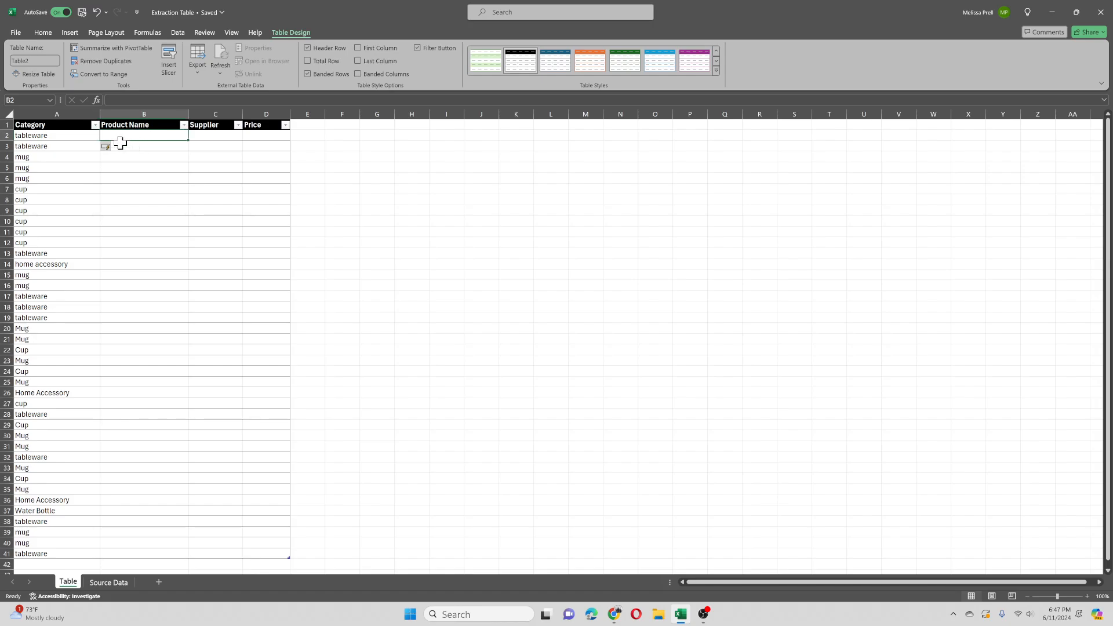
text(=vlo)
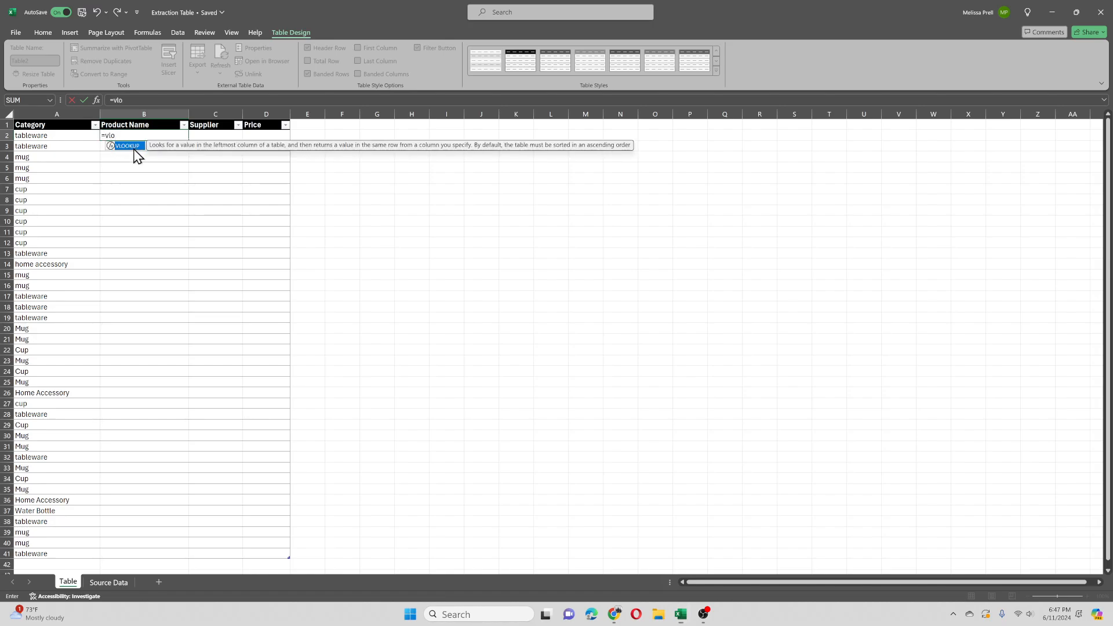
double_click(135, 148)
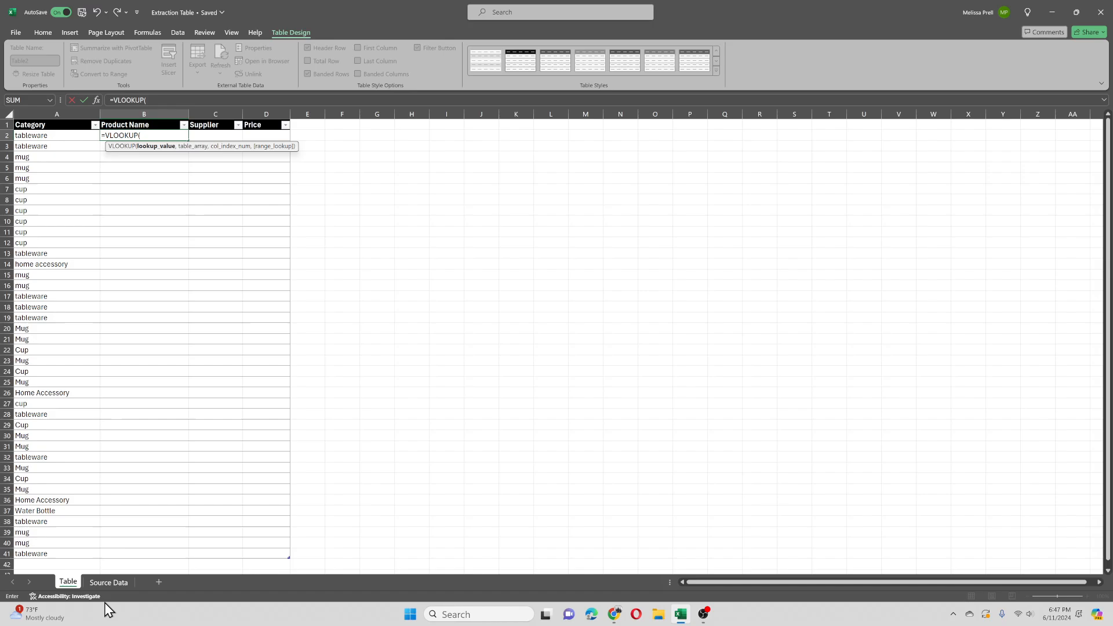
click(109, 583)
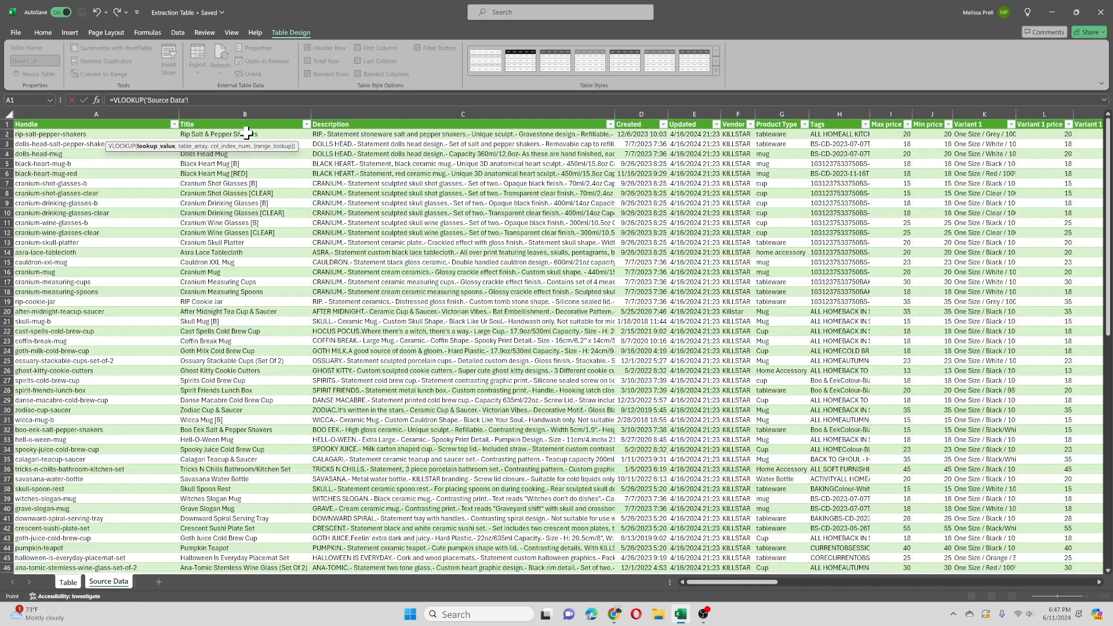
drag(247, 134, 240, 212)
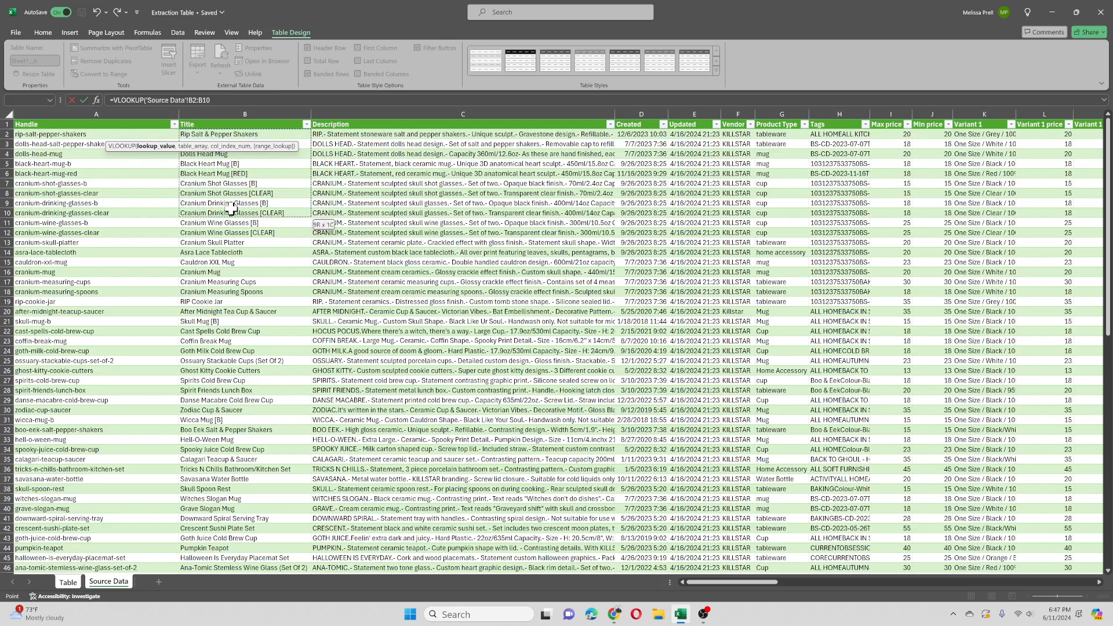
click(220, 99)
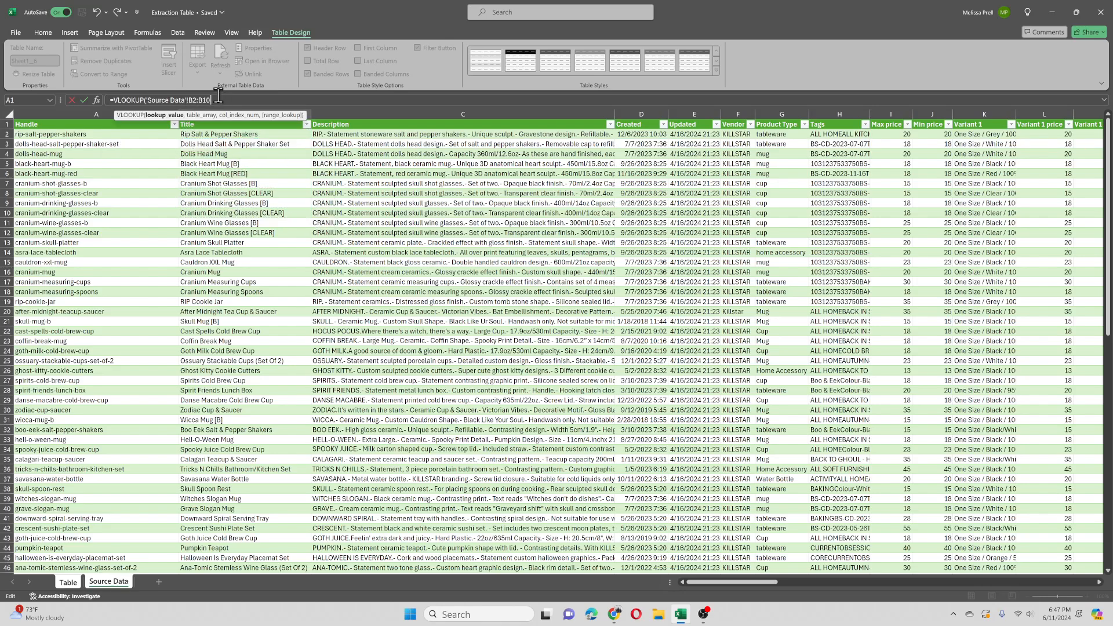
key(BackSpace)
key(BackSpace)
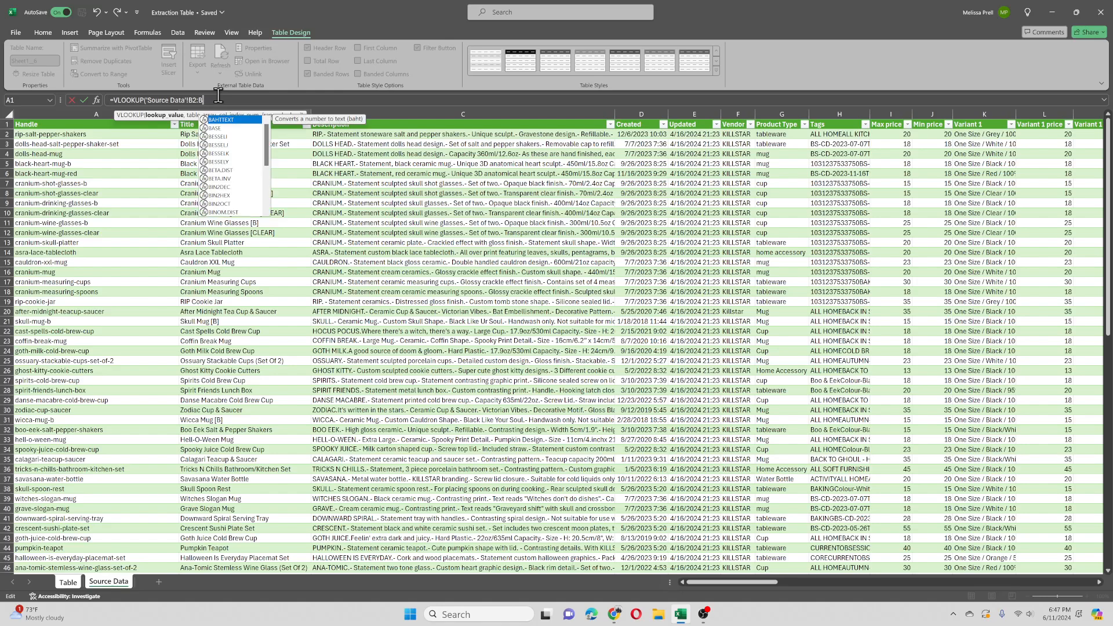
text(999)
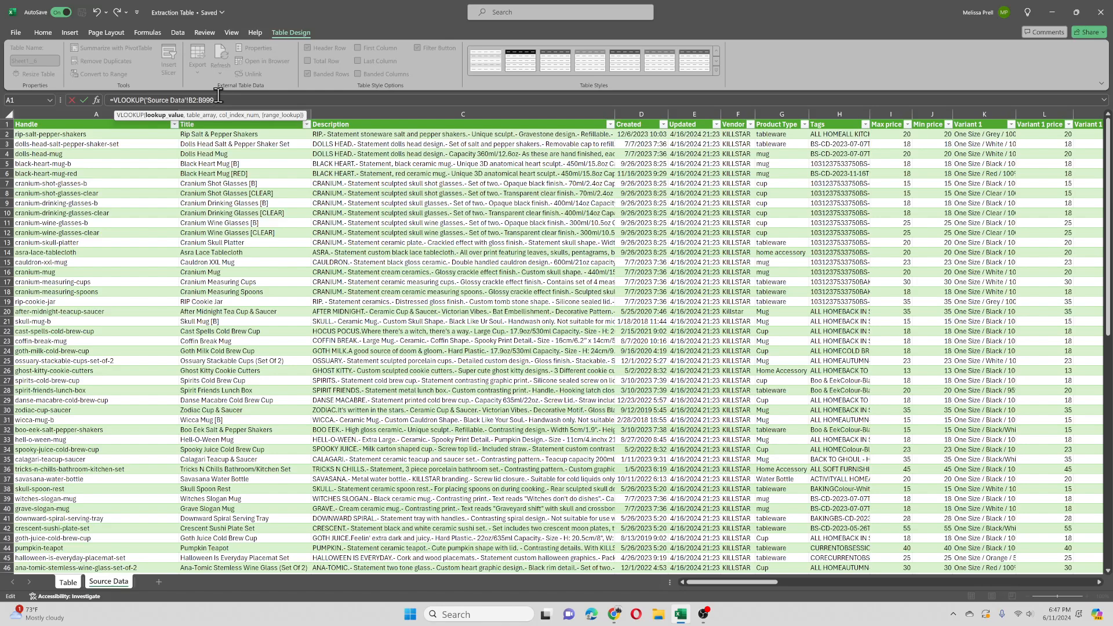
text(,)
text(')
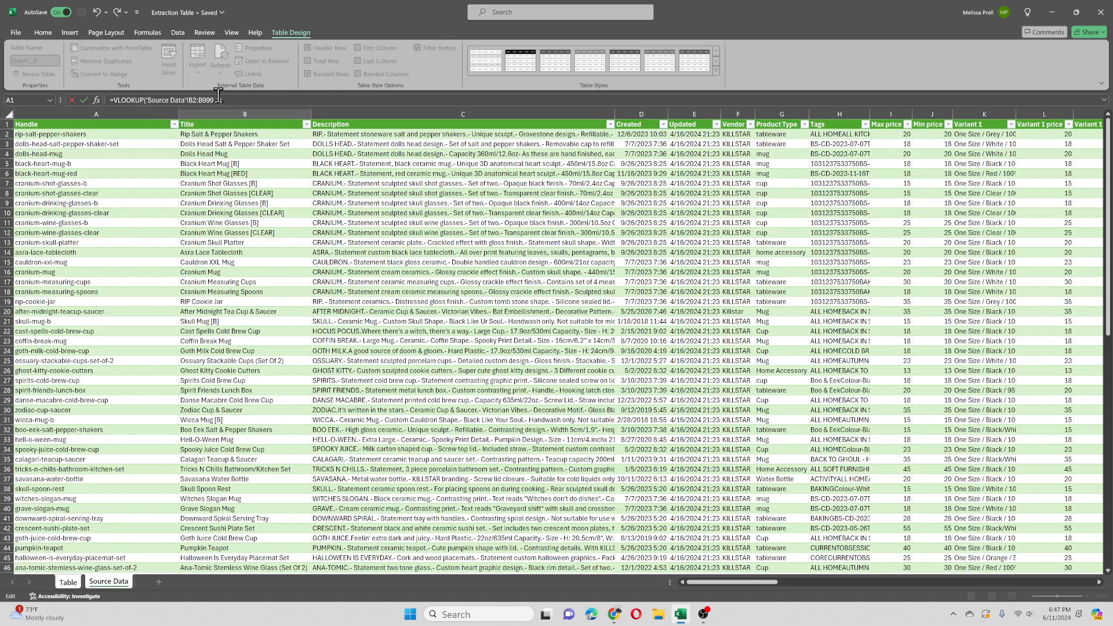
text())
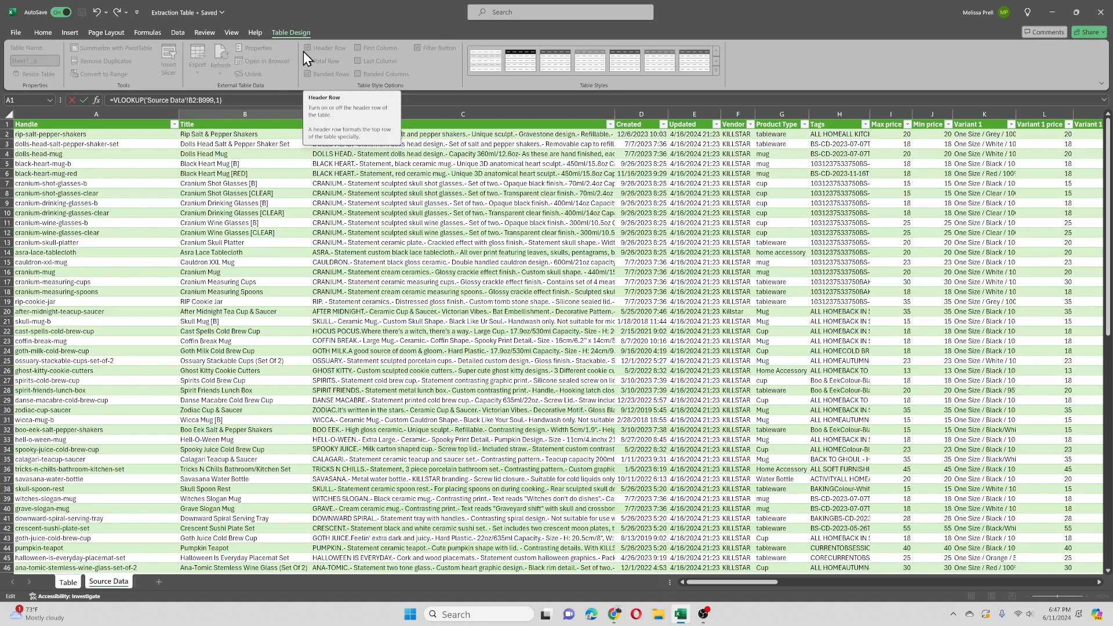
key(Return)
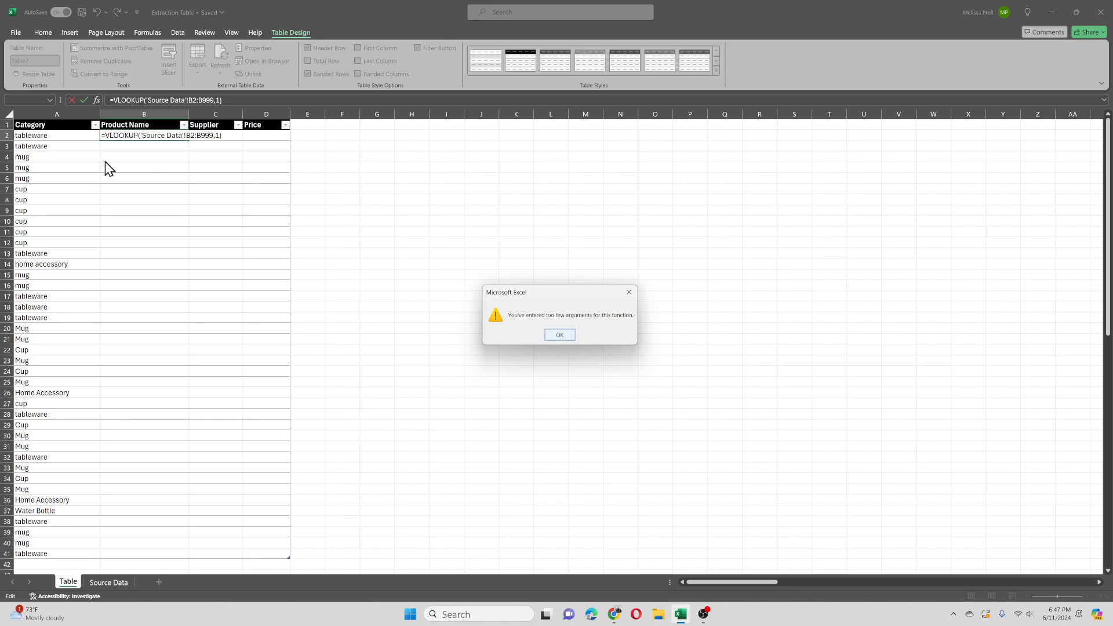
click(556, 333)
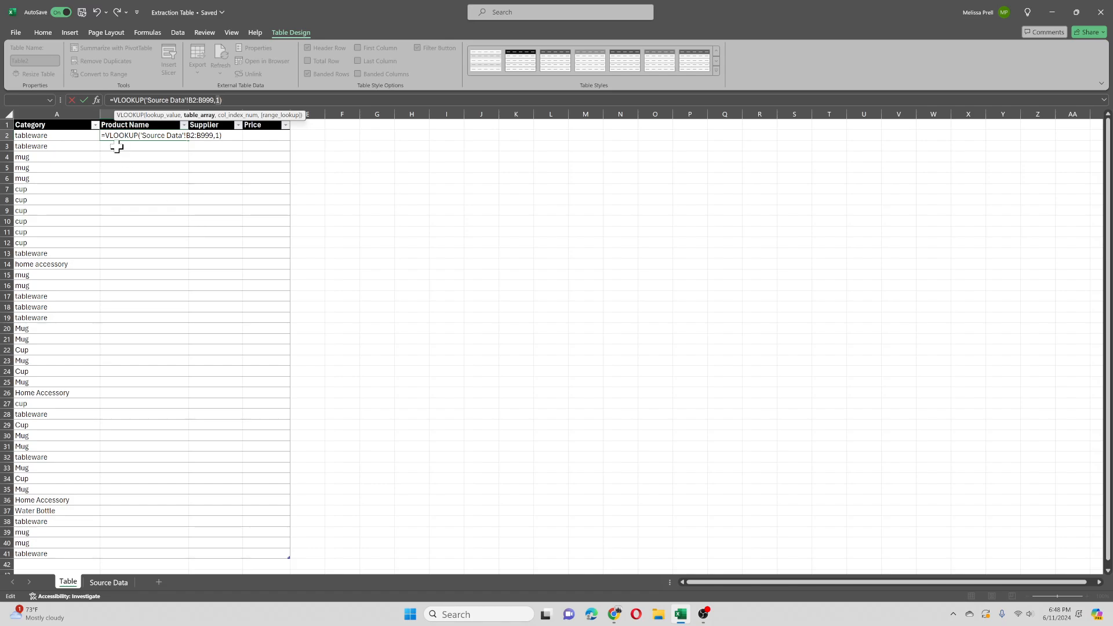
key(Escape)
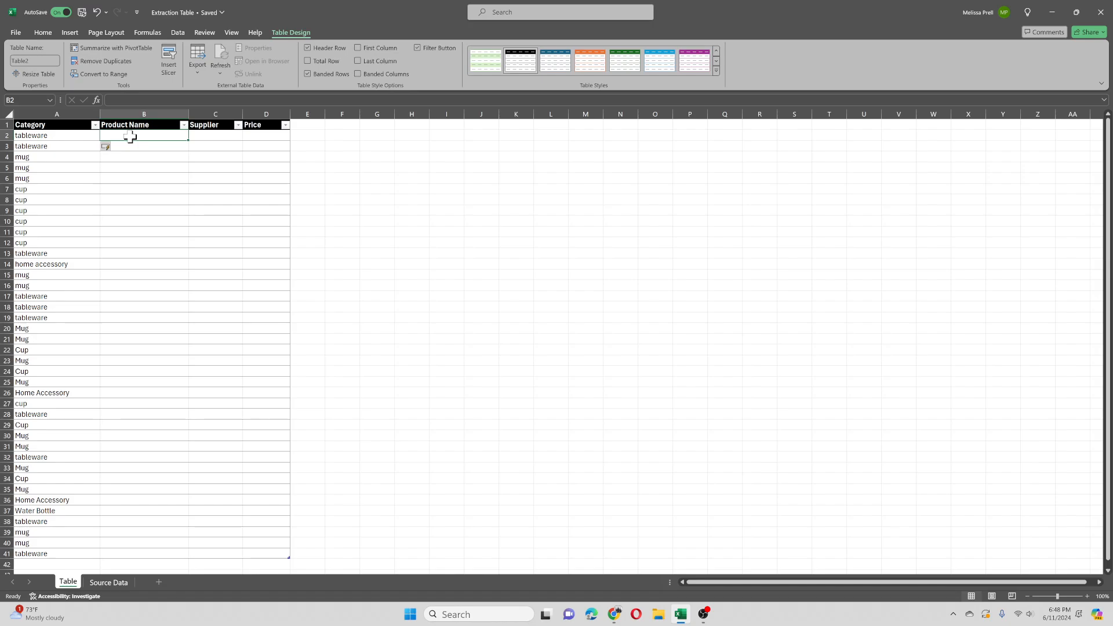
Step: Start an INDEX formula in cell B2 of the Table sheet, with Source Data Title cells B2:B11 as its array
text(=ind)
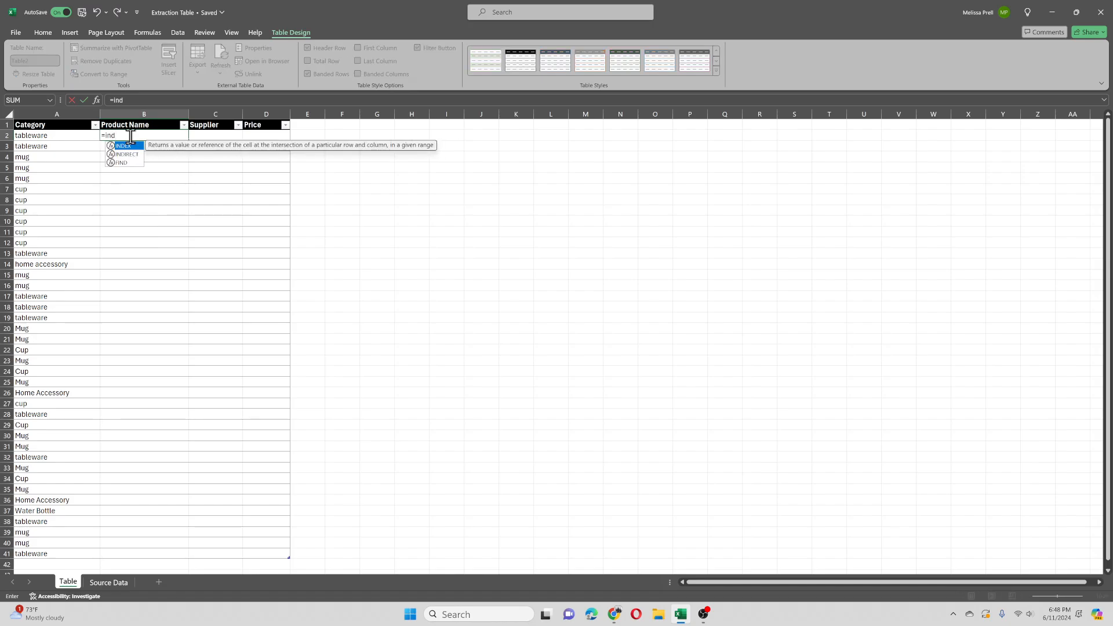
double_click(127, 146)
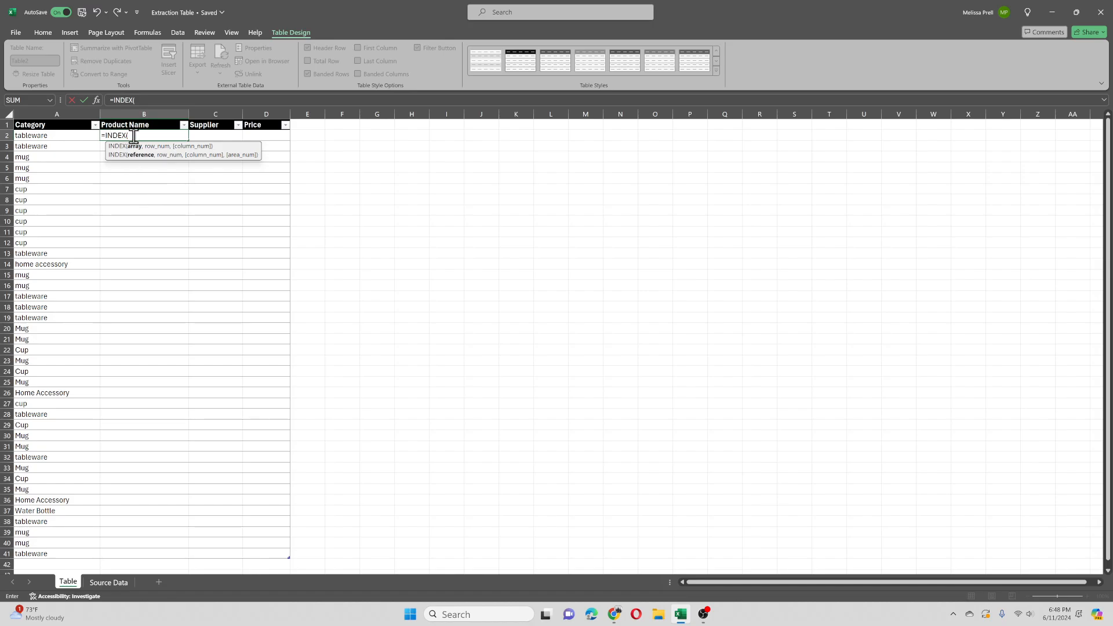
click(100, 584)
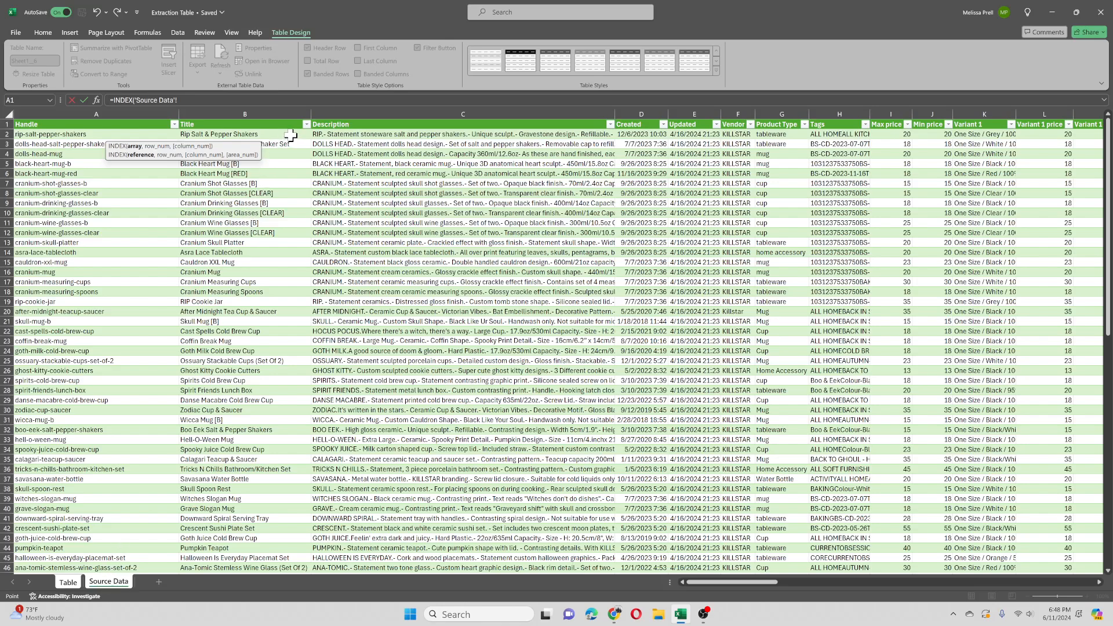
drag(290, 135, 263, 226)
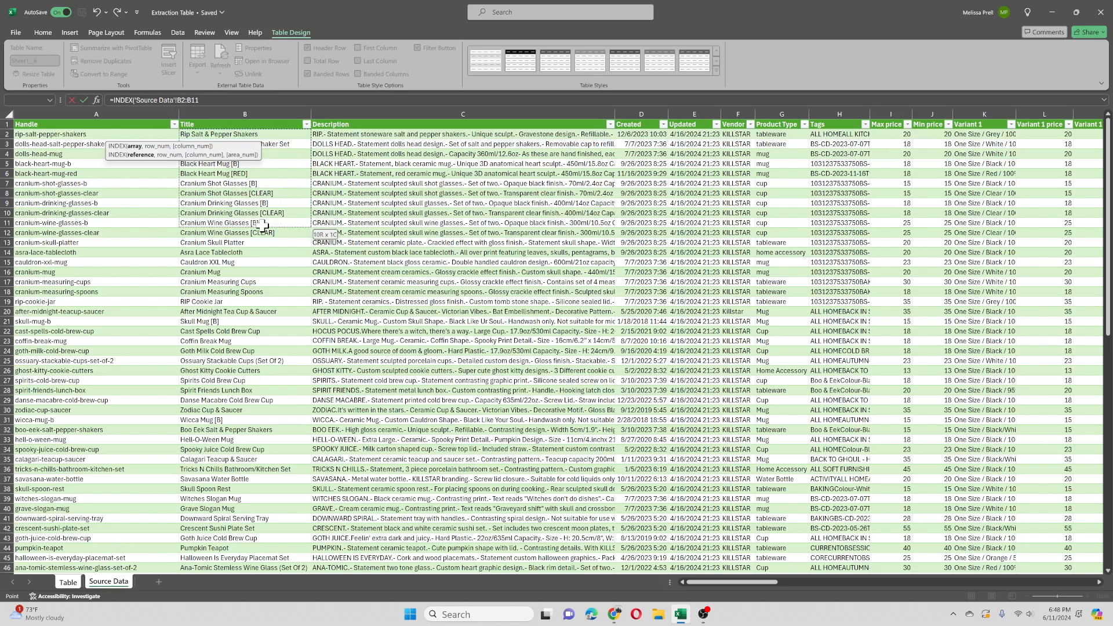
Step: Extend the INDEX array to B2:B999, set its row number to 1 and enter the formula for the Product Name column
click(235, 101)
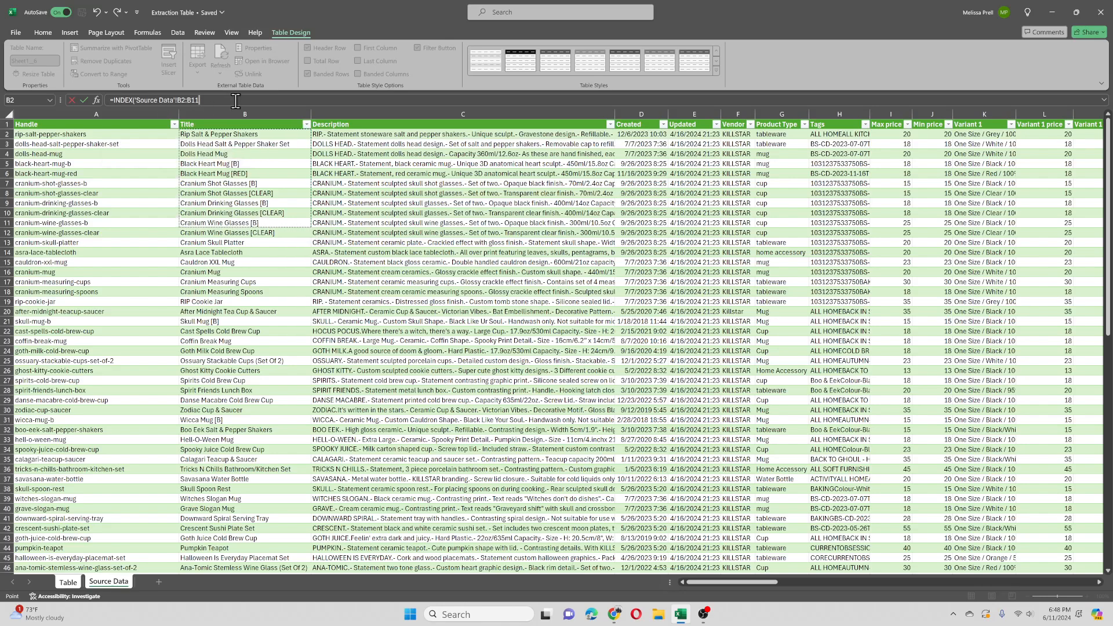
key(BackSpace)
key(BackSpace)
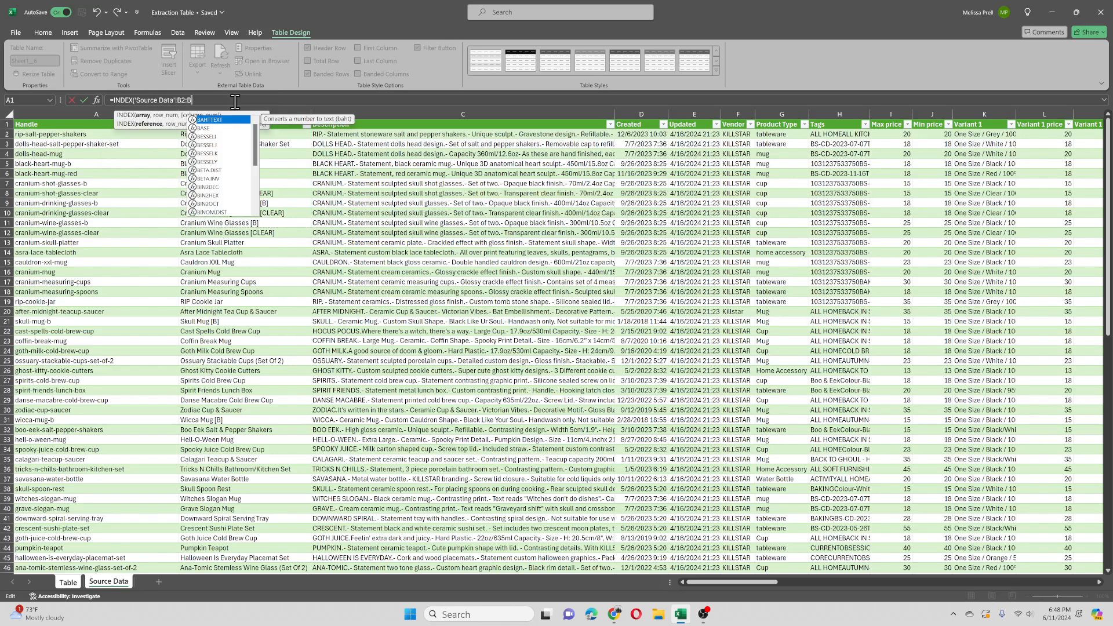
text(999)
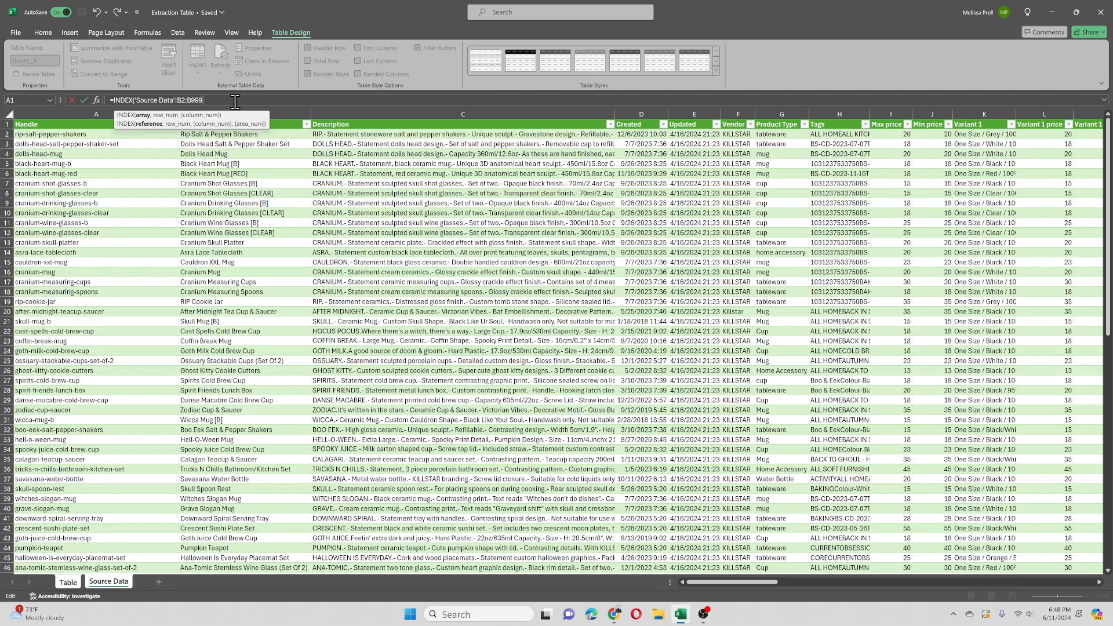
text(,1))
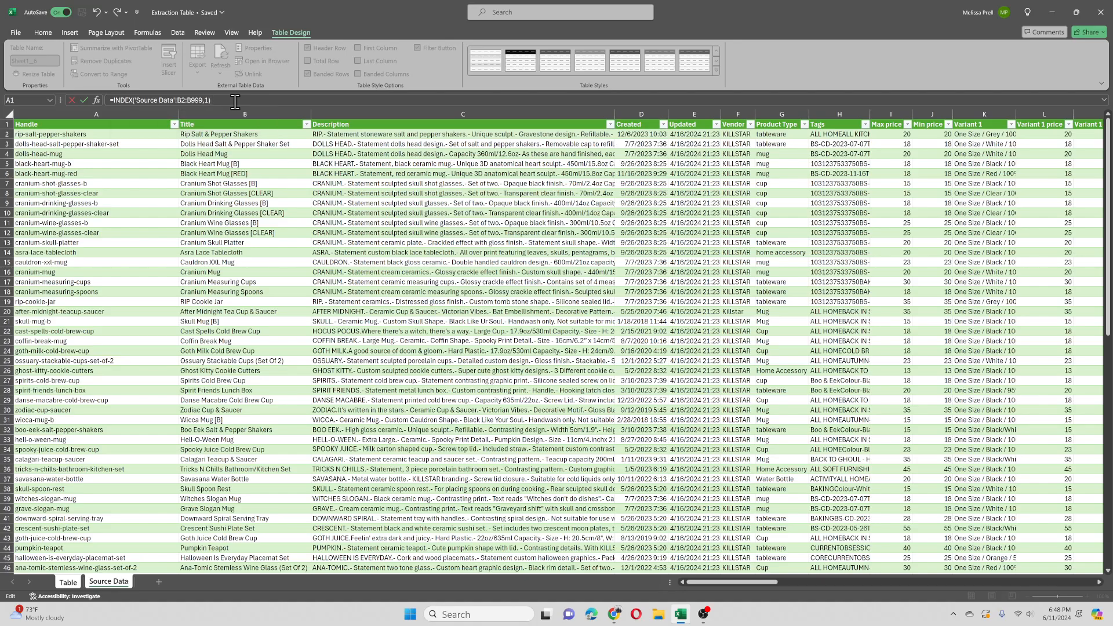
key(Return)
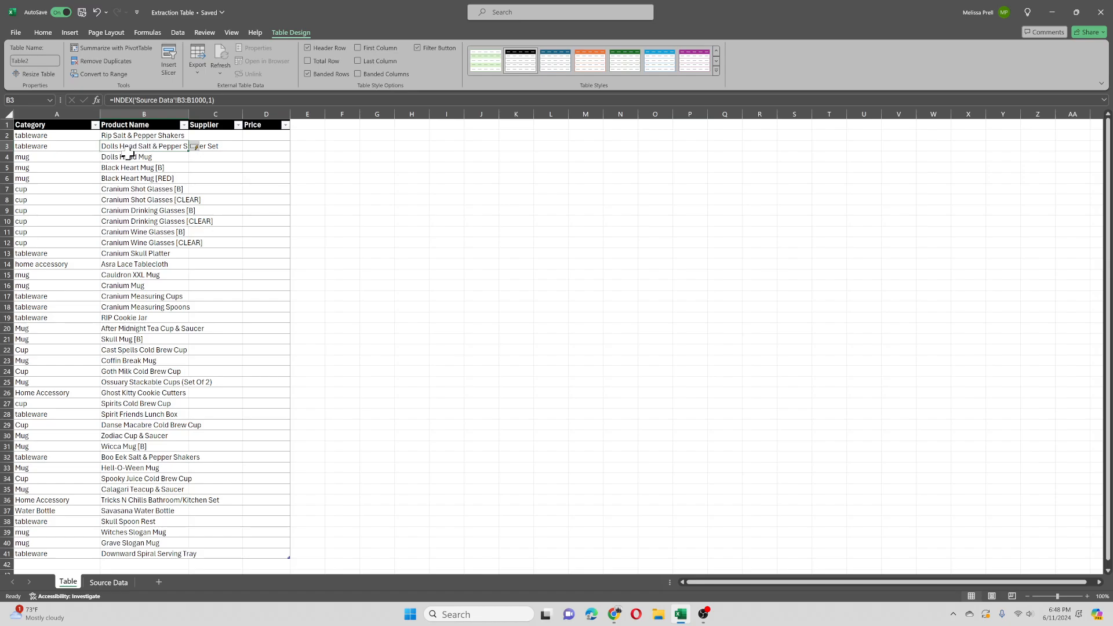
Step: Widen the Product Name column on the Table sheet to fit the longest product names
click(101, 586)
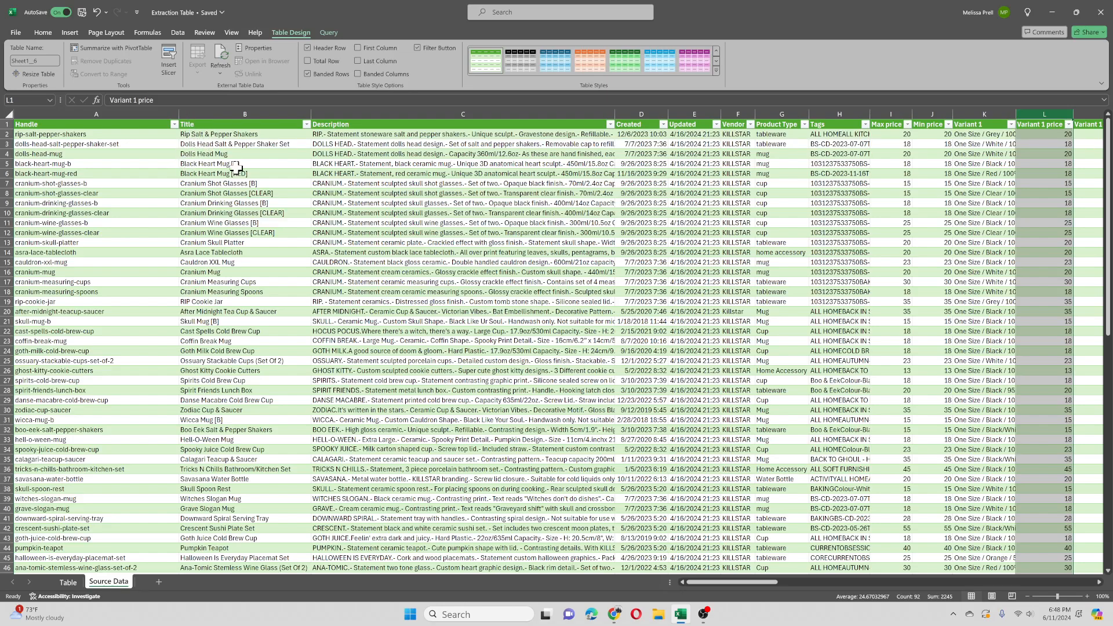
click(68, 583)
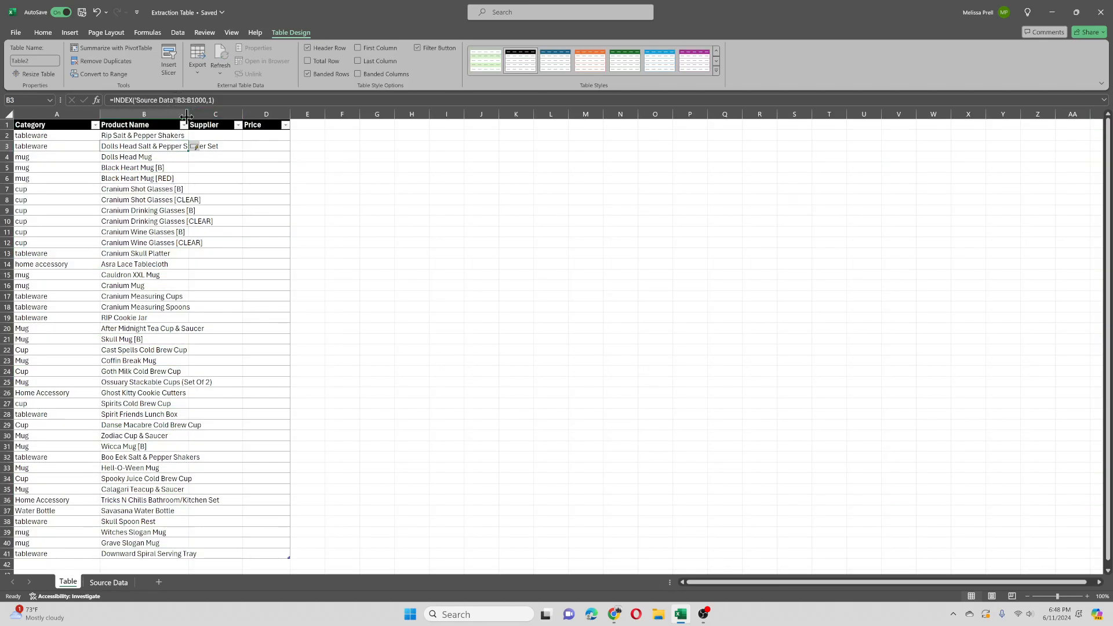
drag(188, 114, 220, 115)
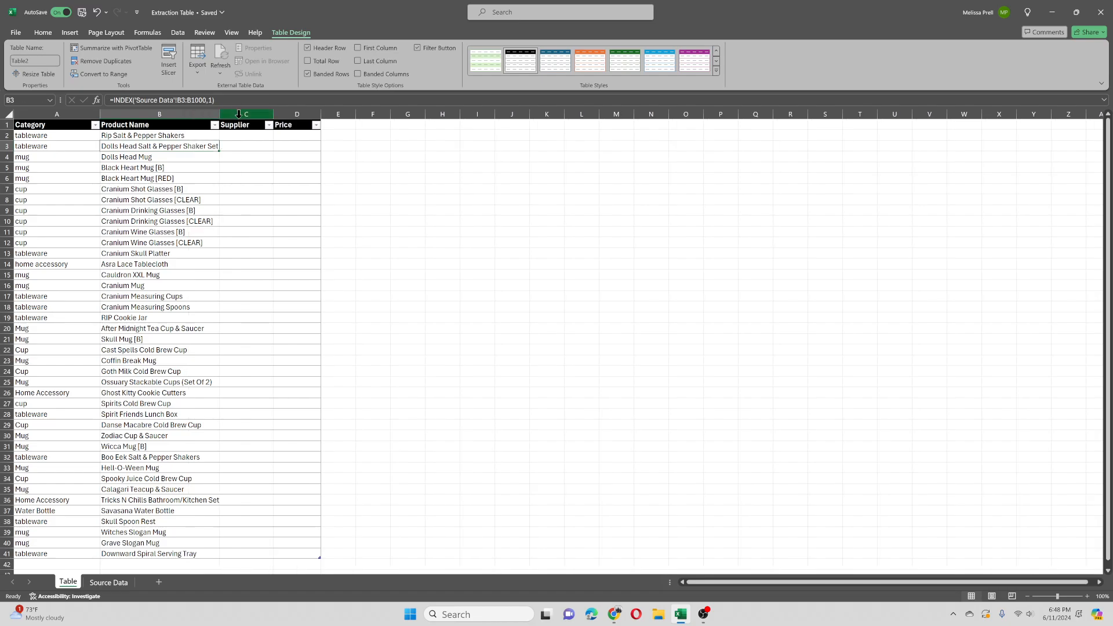
Step: Start an INDEX formula in Supplier cell C2 of the Table sheet, with Source Data Vendor cells F2:F9 as its array
click(246, 139)
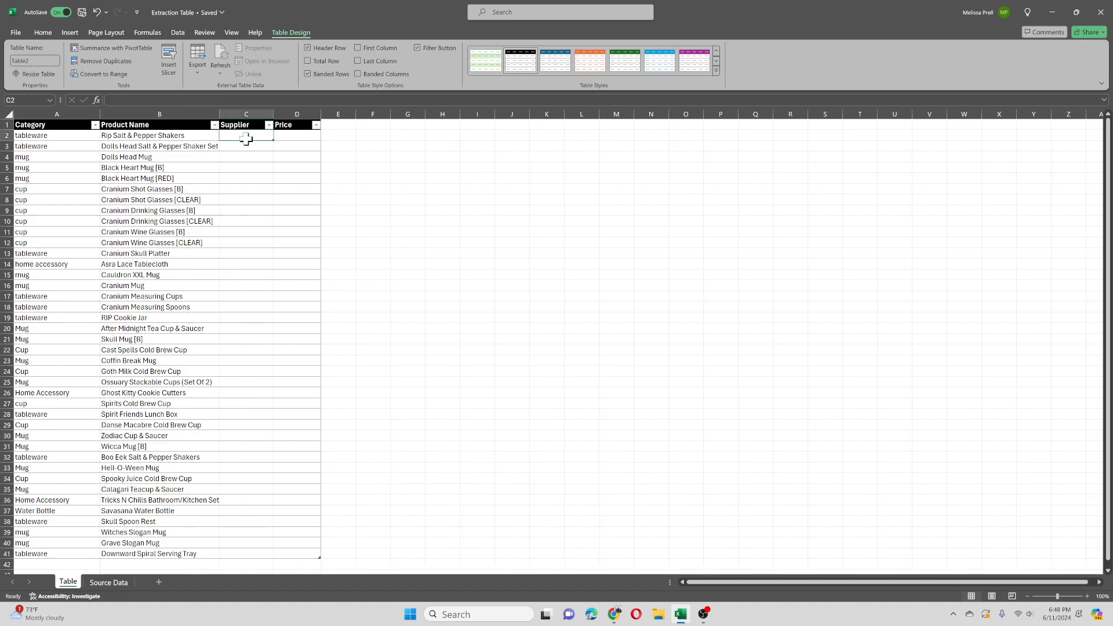
text(=ind)
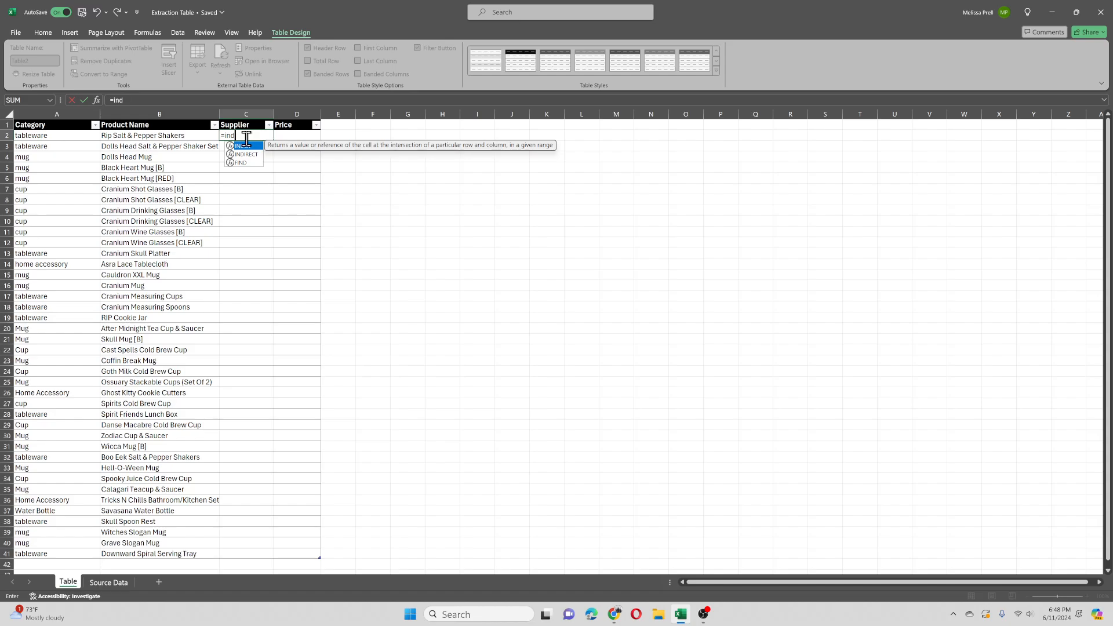
double_click(242, 146)
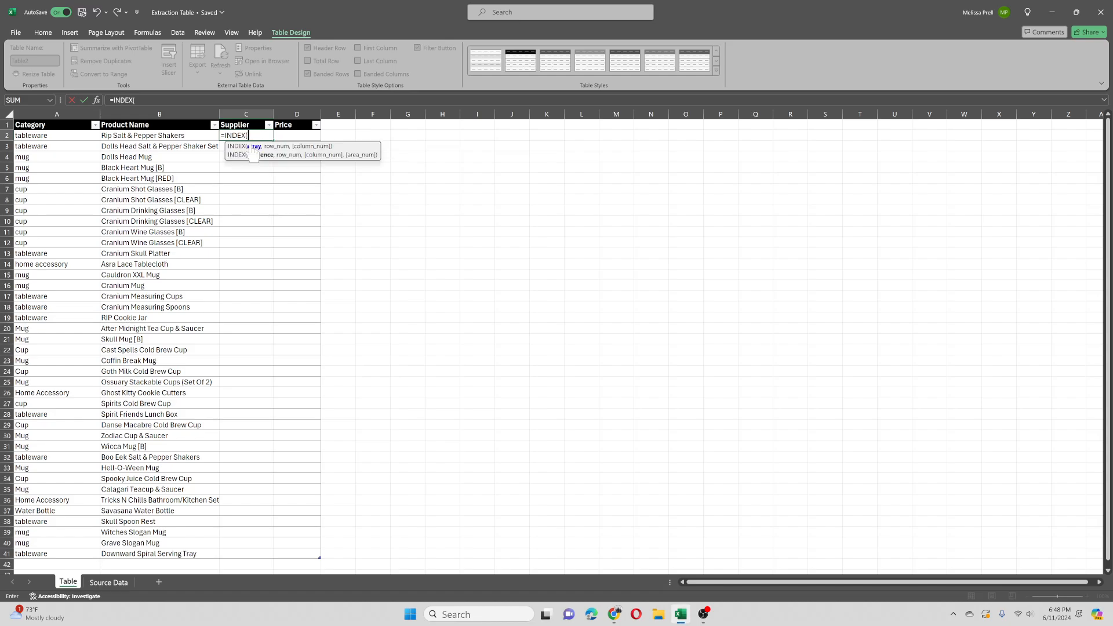
click(110, 582)
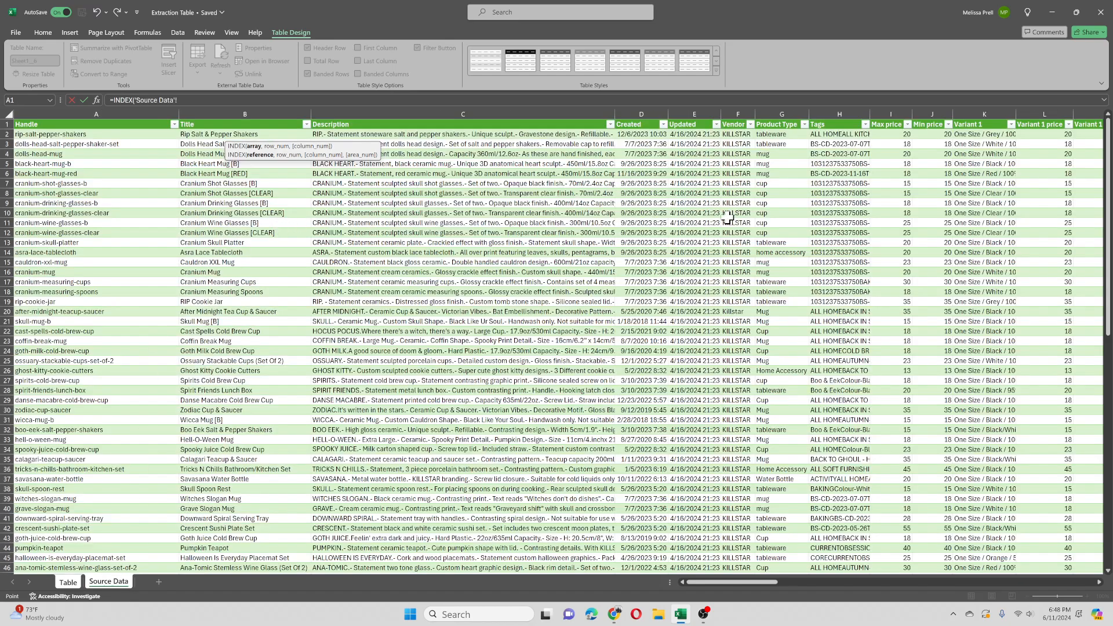
drag(740, 135, 740, 203)
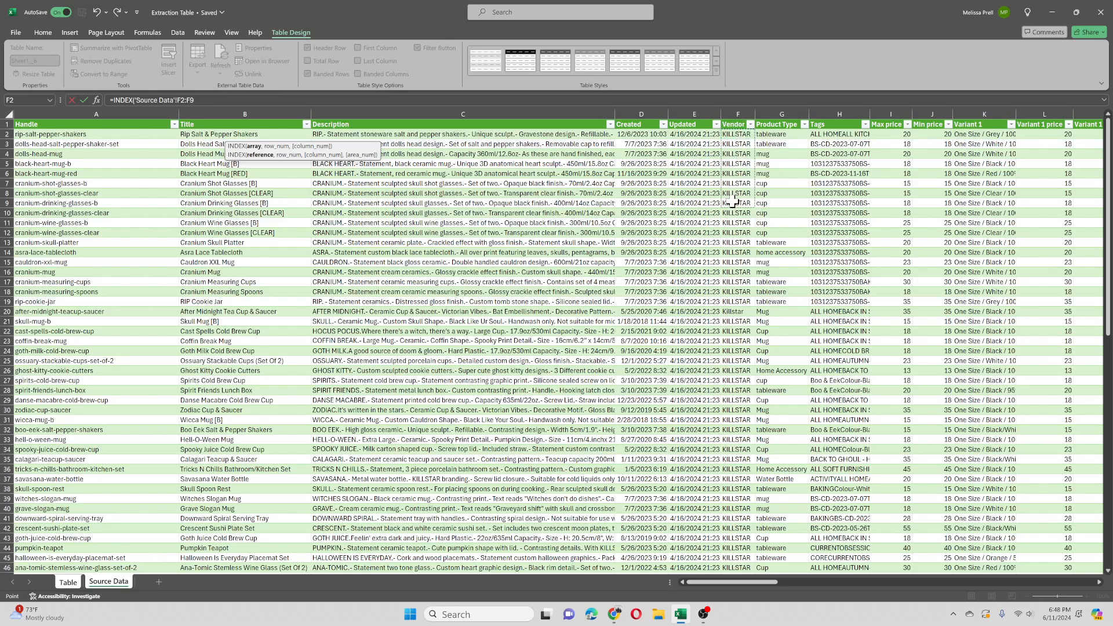
Step: Extend the INDEX array to F2:F999, set its row number to 1 and enter the formula for the Supplier column
click(229, 100)
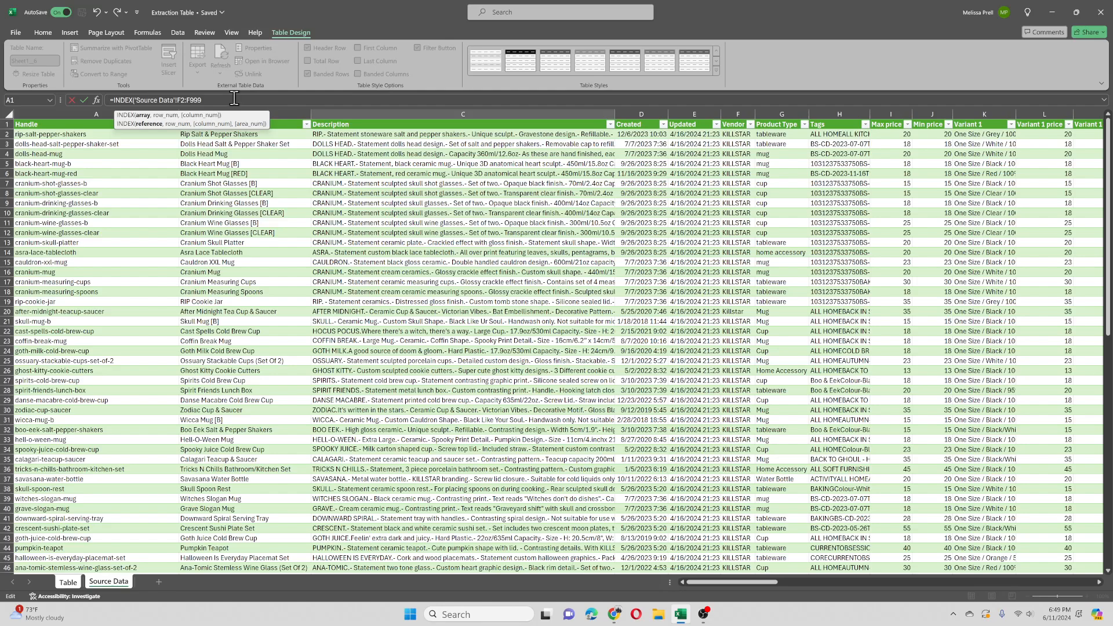
text(99,1)
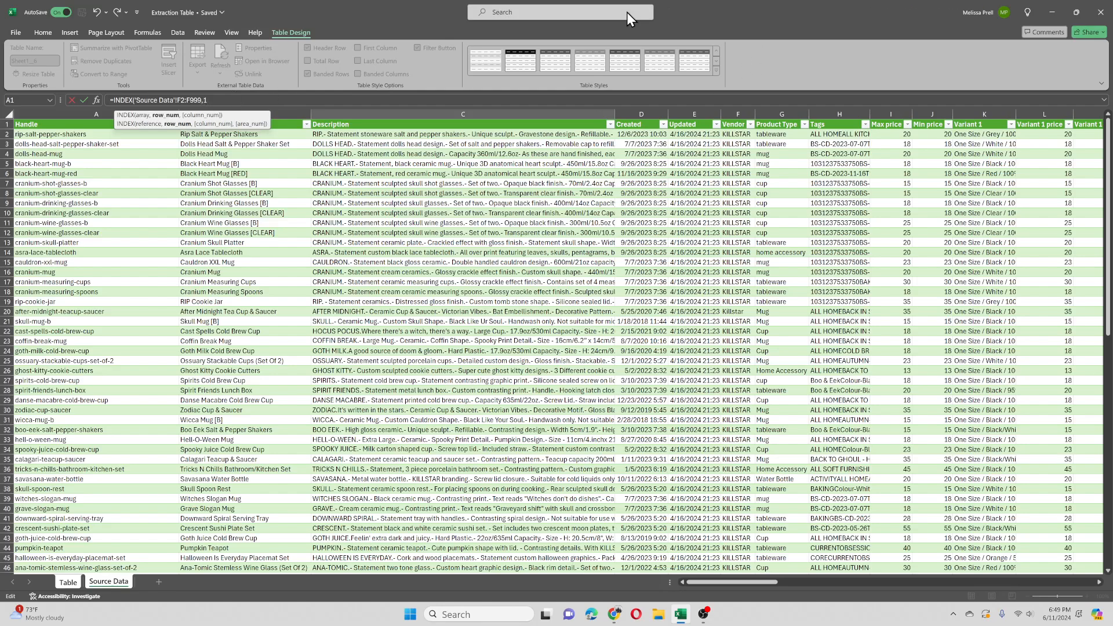
text())
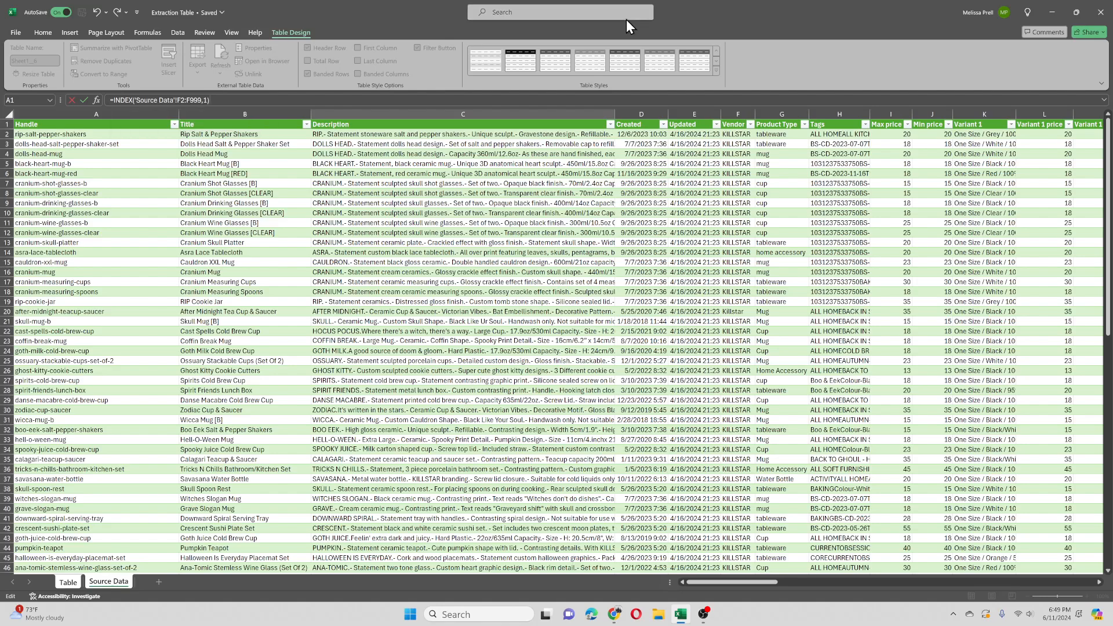
key(Return)
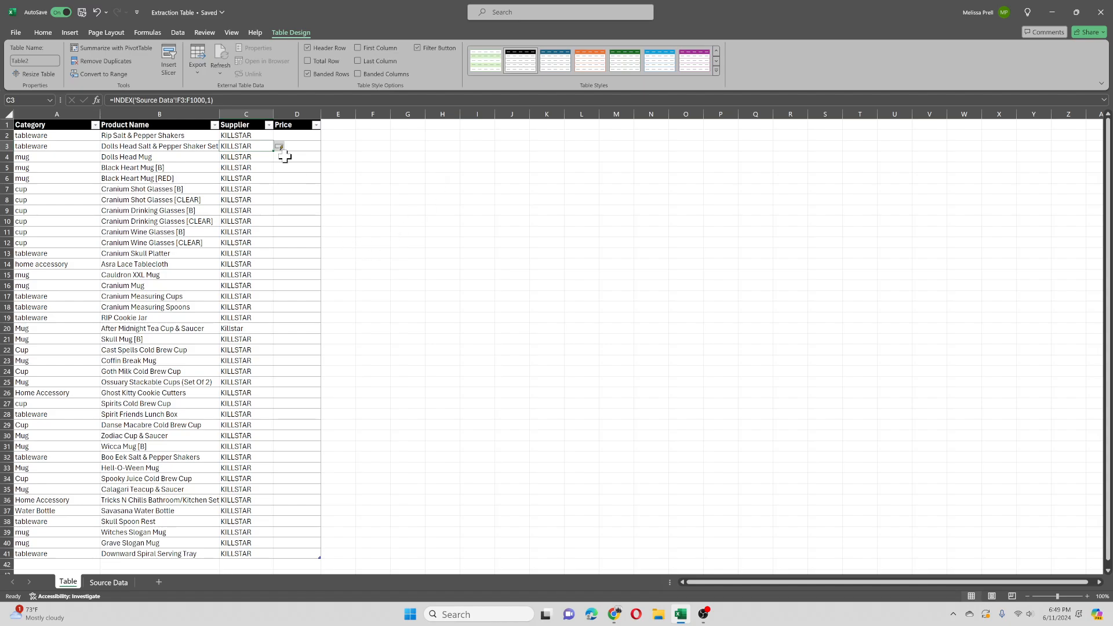
Step: Start an INDEX formula in Price cell D2 of the Table sheet, with Source Data Variant 1 price cells L2:L9 as its array
click(293, 137)
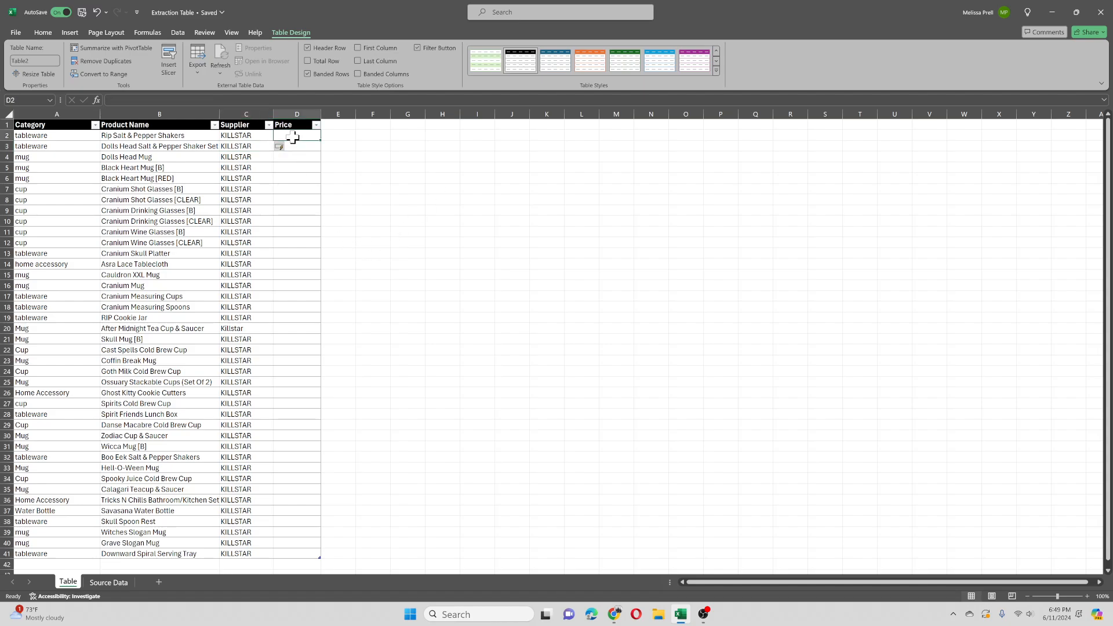
text(=index)
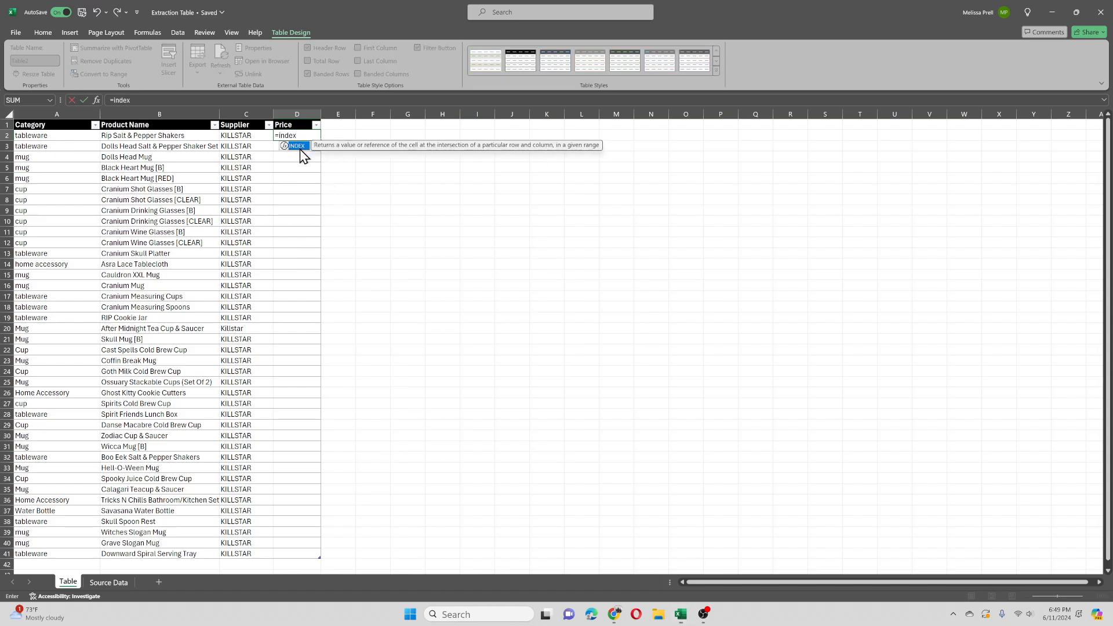
double_click(299, 147)
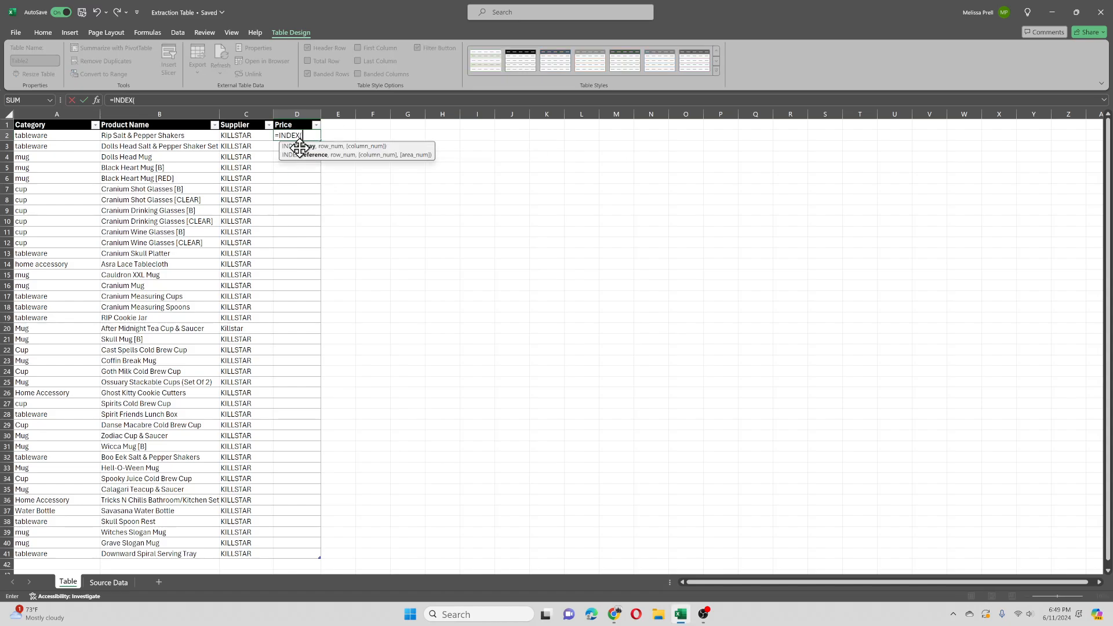
click(110, 582)
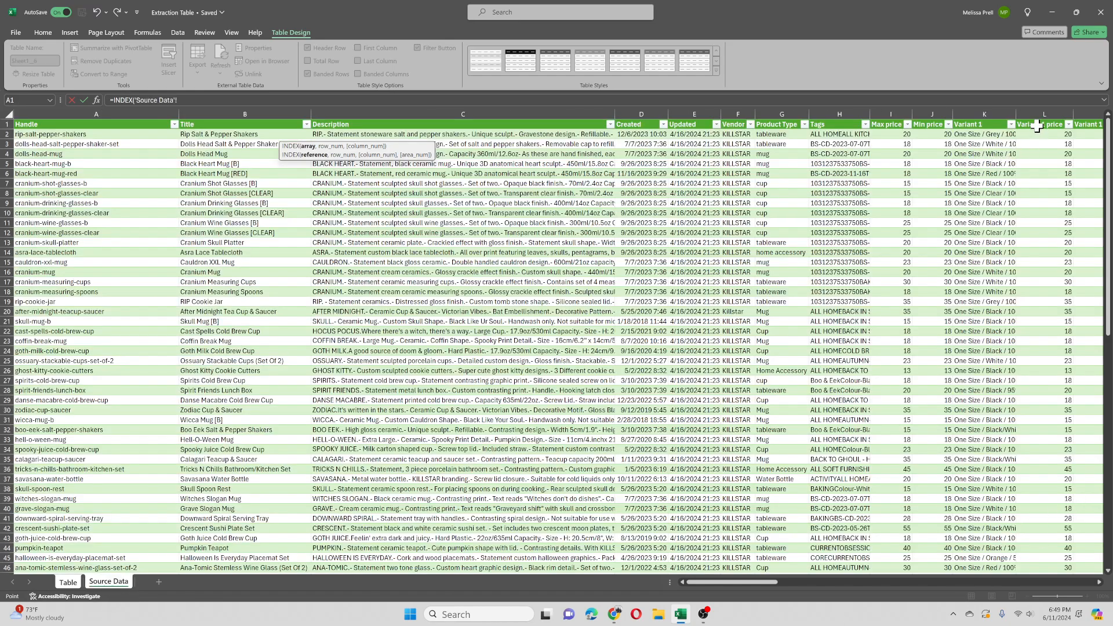
drag(1042, 134, 1043, 205)
Step: Extend the INDEX array to L2:L999, set its row number to 1 and enter the formula for the Price column
click(230, 101)
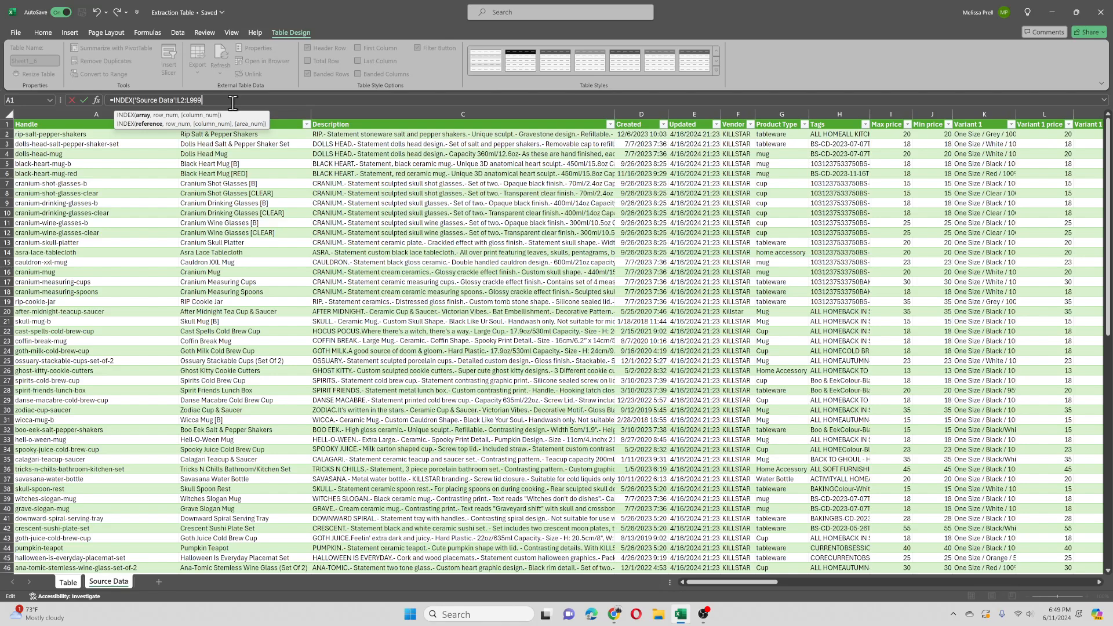
text(99,1))
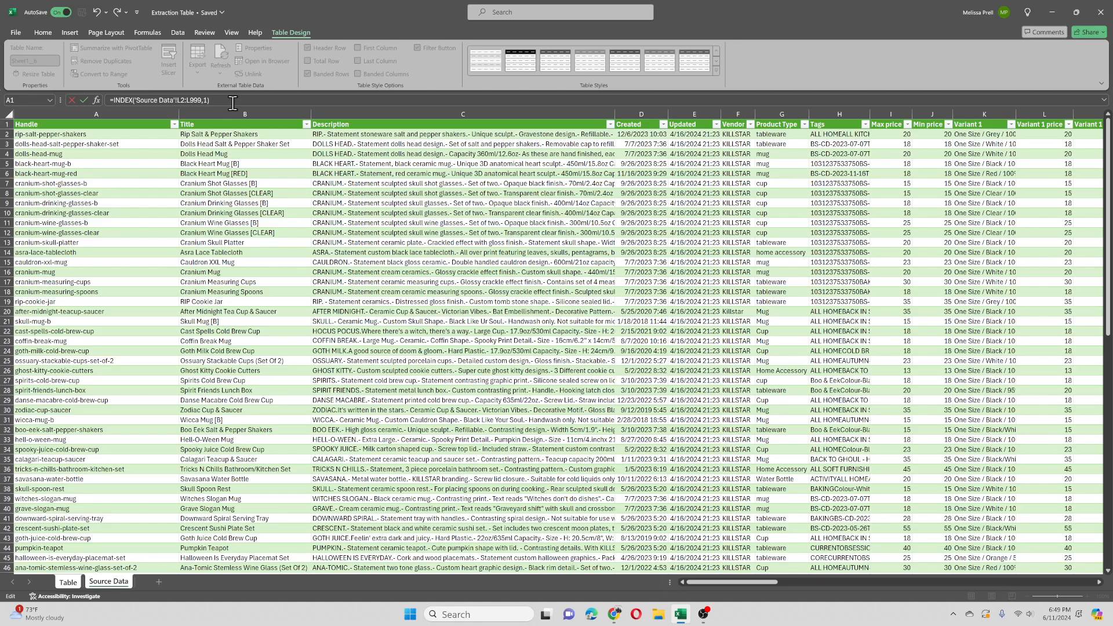
key(Return)
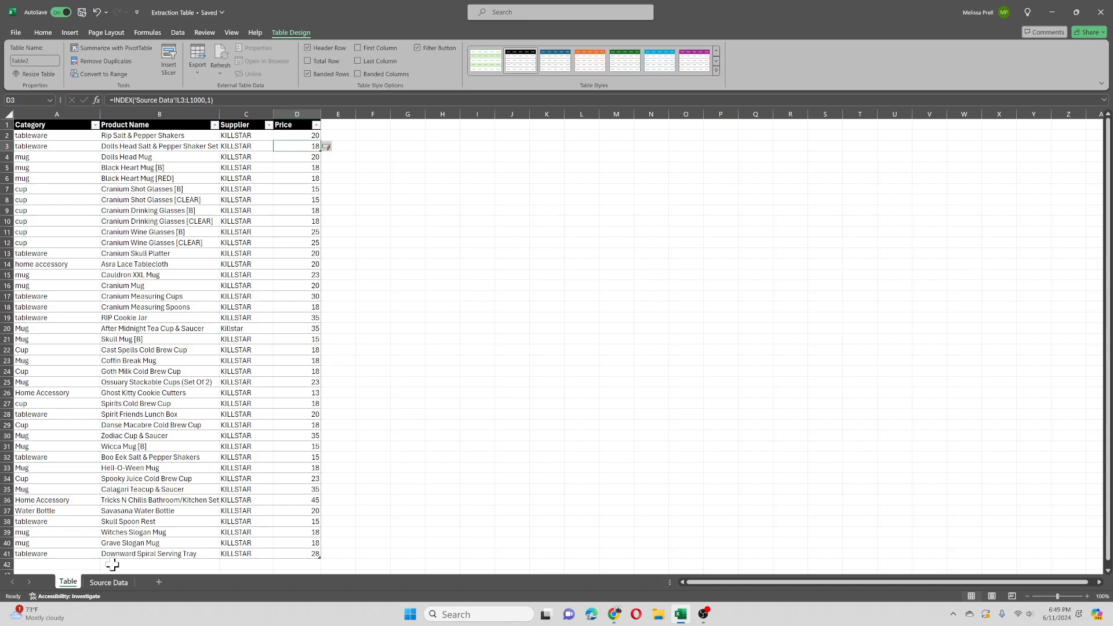
Step: Check where the product rows end in Source Data, and extend the Table sheet's table down to row 47
click(106, 581)
scroll(539, 461, down, 20)
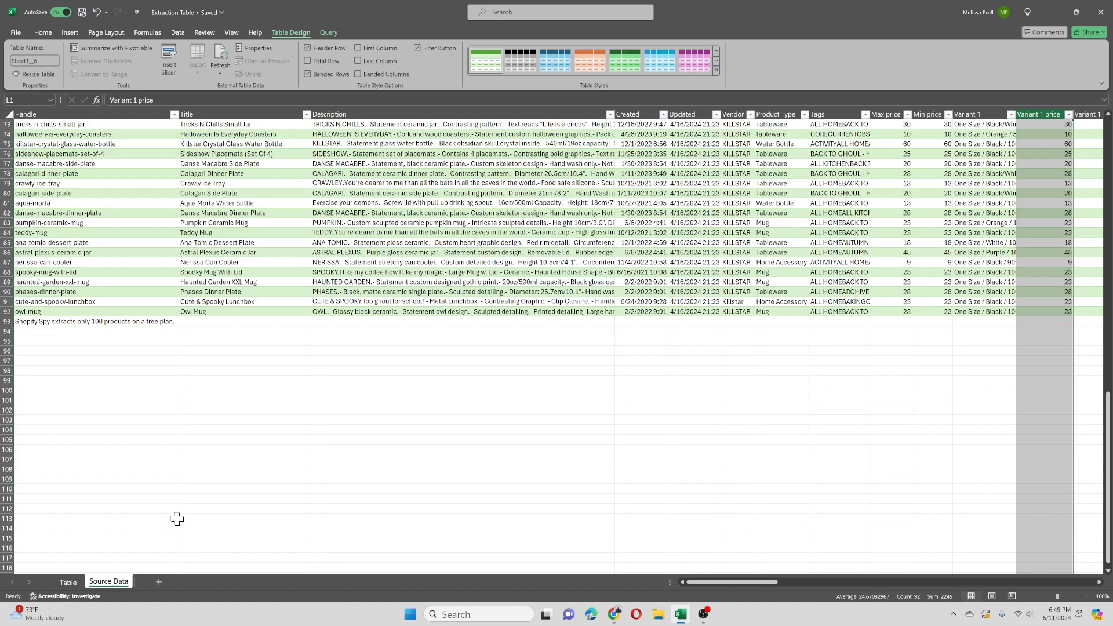
scroll(179, 518, up, 1)
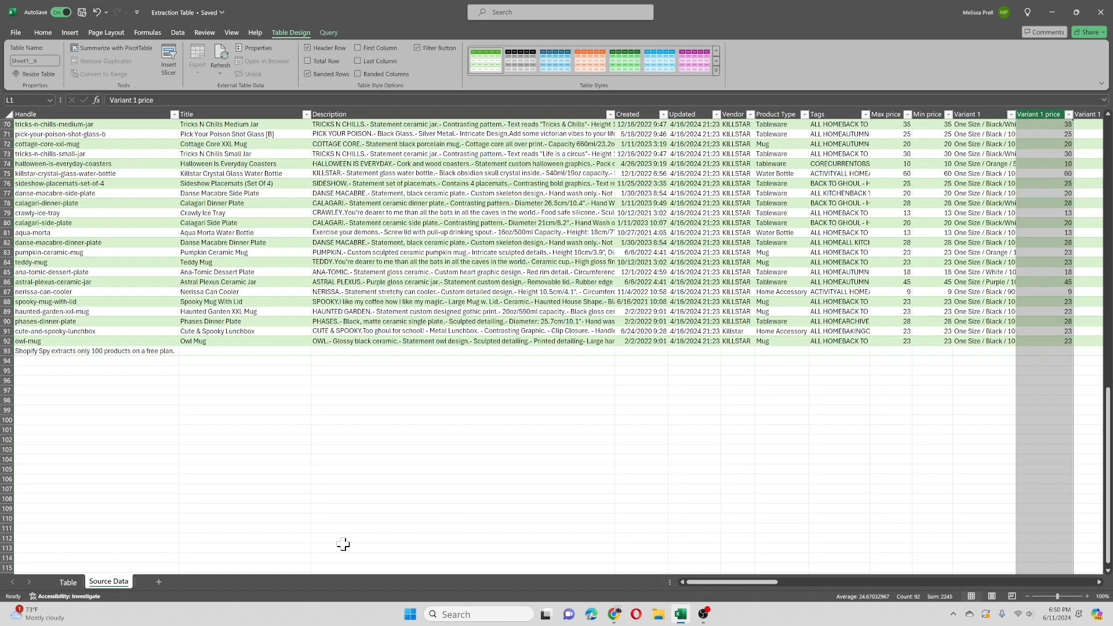
click(72, 582)
scroll(115, 474, down, 2)
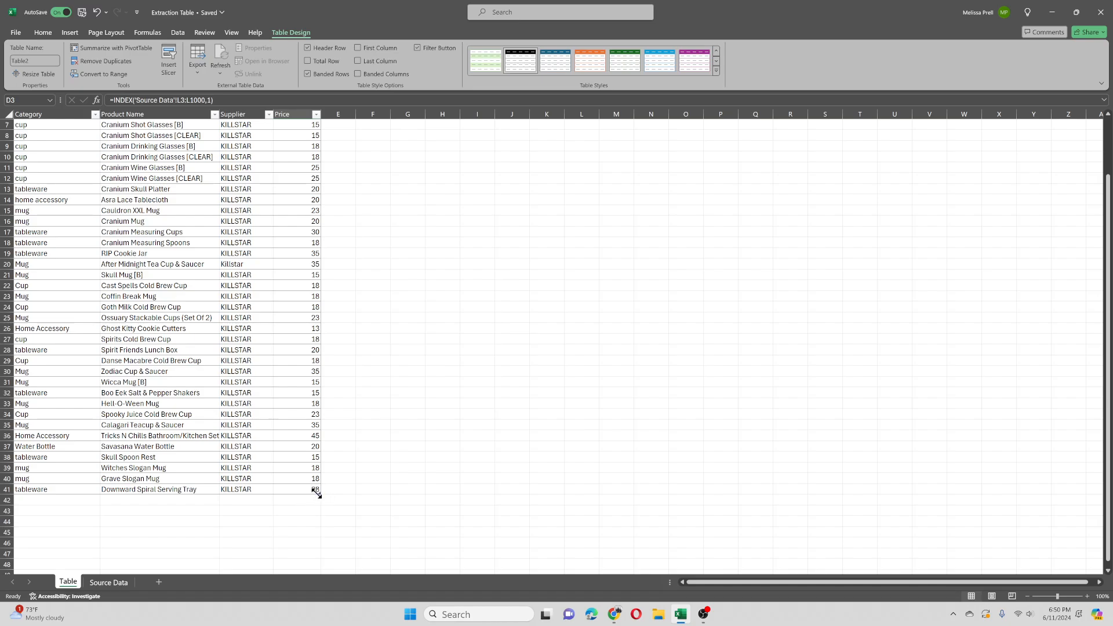
drag(317, 491, 304, 553)
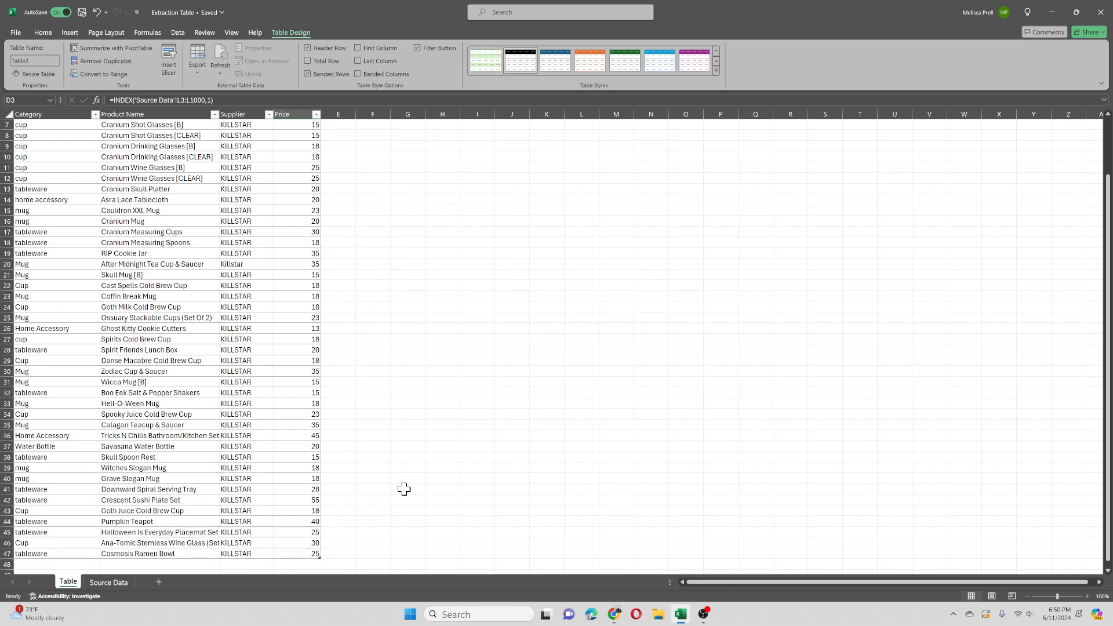
Step: Extend the table further in stages down to row 118 so it covers every source product with spare rows
scroll(403, 489, down, 2)
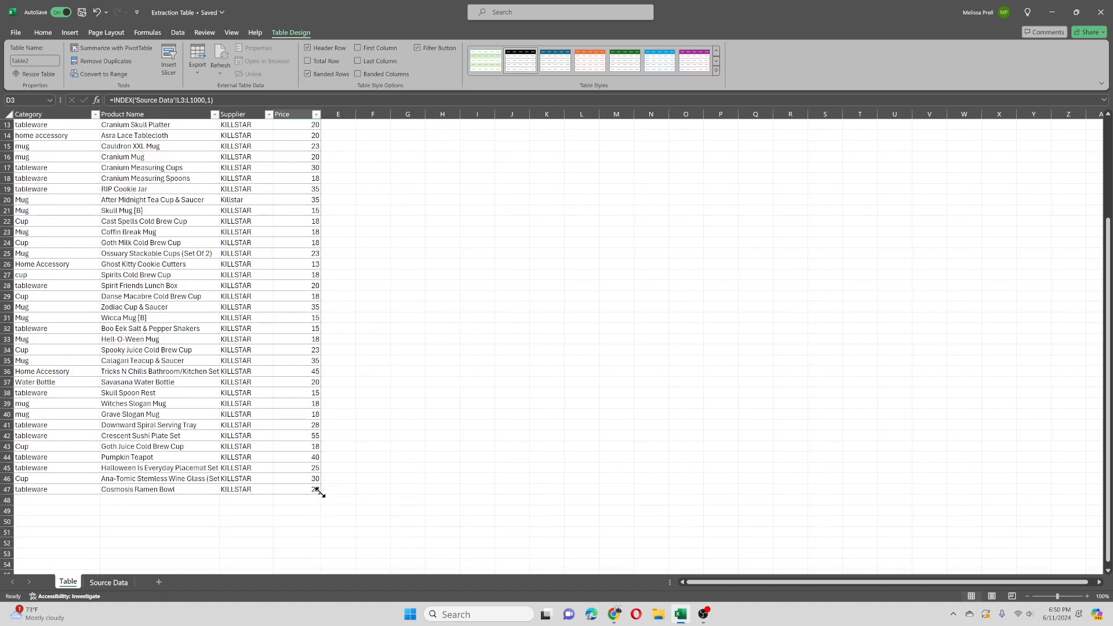
drag(317, 491, 326, 572)
scroll(360, 453, down, 2)
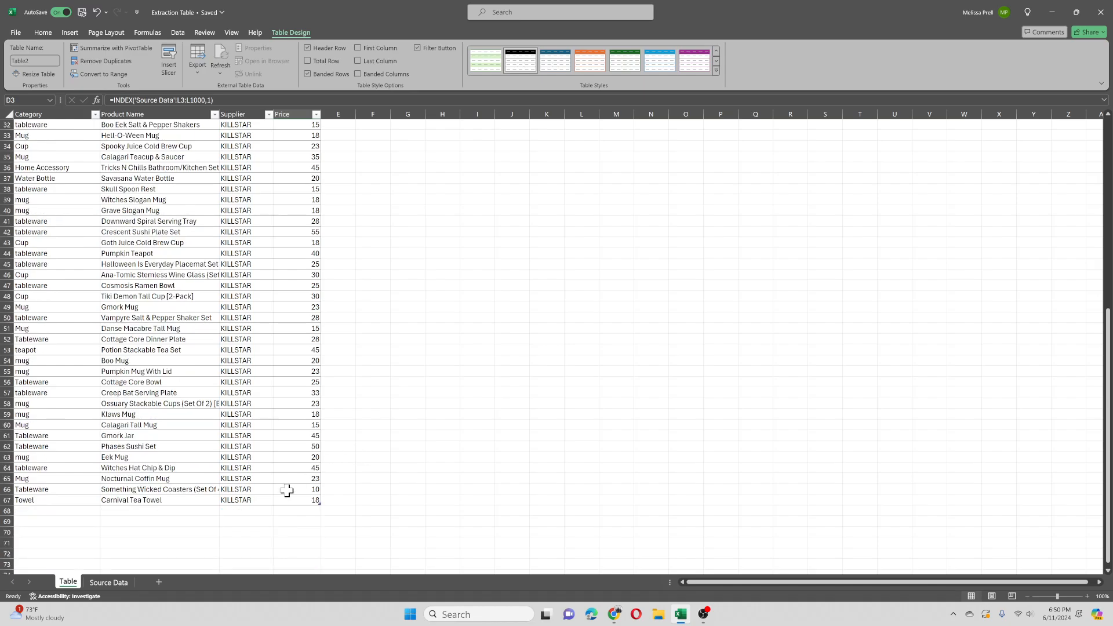
drag(318, 501, 367, 472)
scroll(363, 469, down, 3)
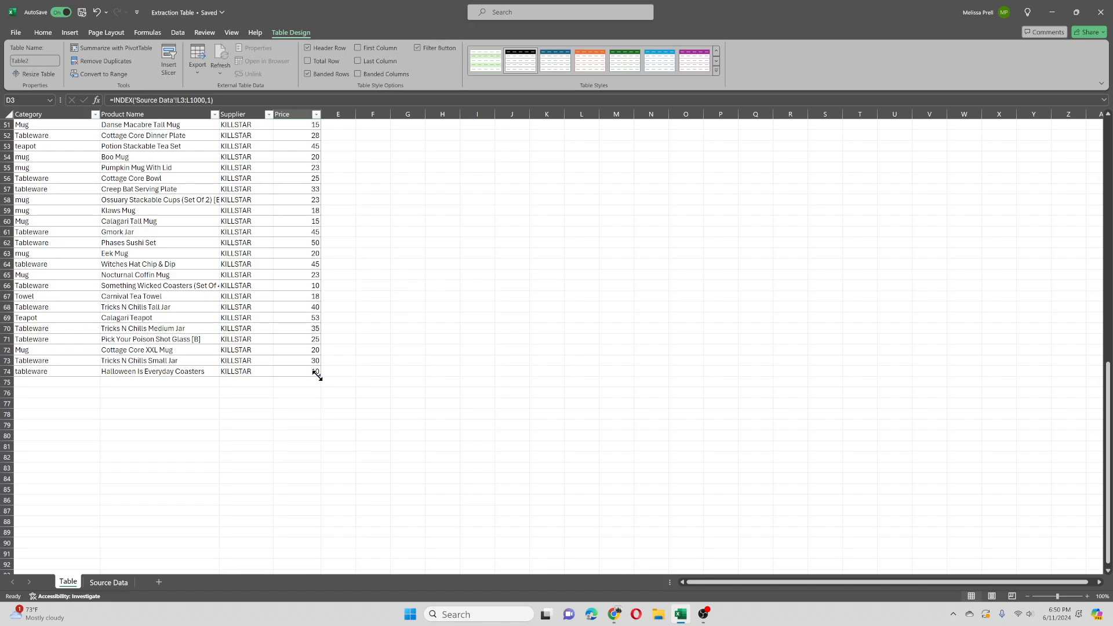
drag(318, 375, 353, 477)
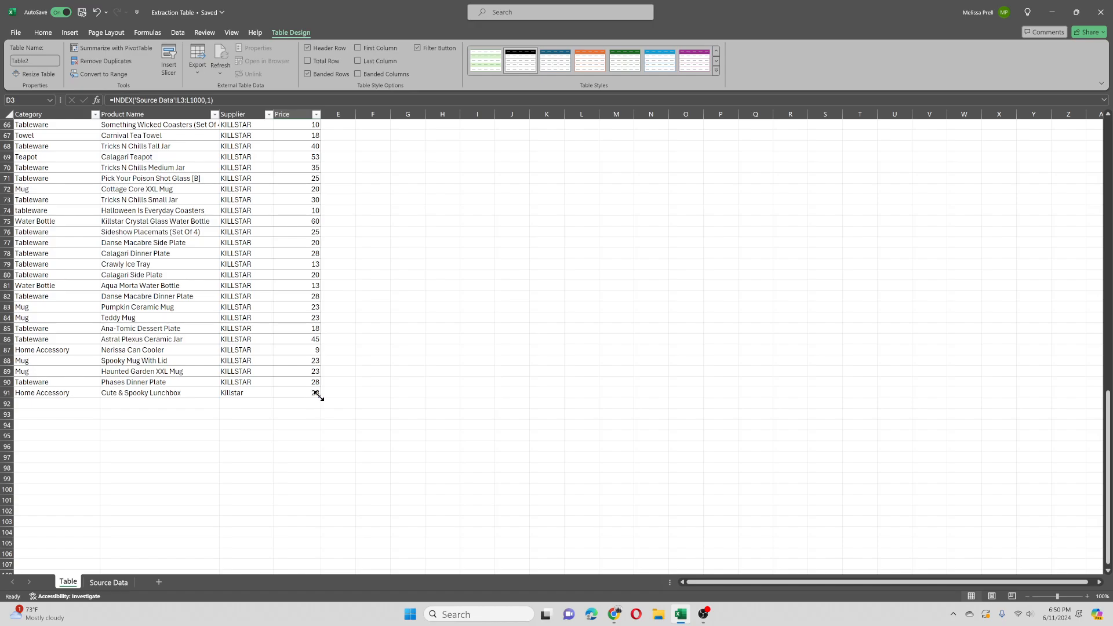
drag(317, 394, 330, 606)
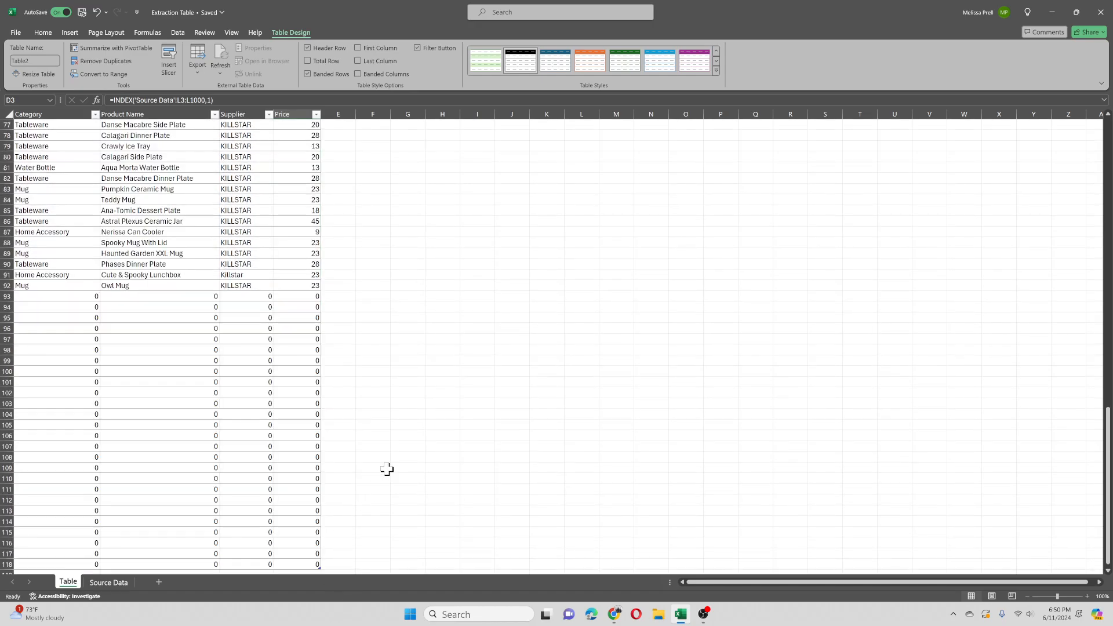
Step: Select the last filled product row, A92:D92, and compare it with the last product on the Source Data sheet
drag(26, 285, 316, 286)
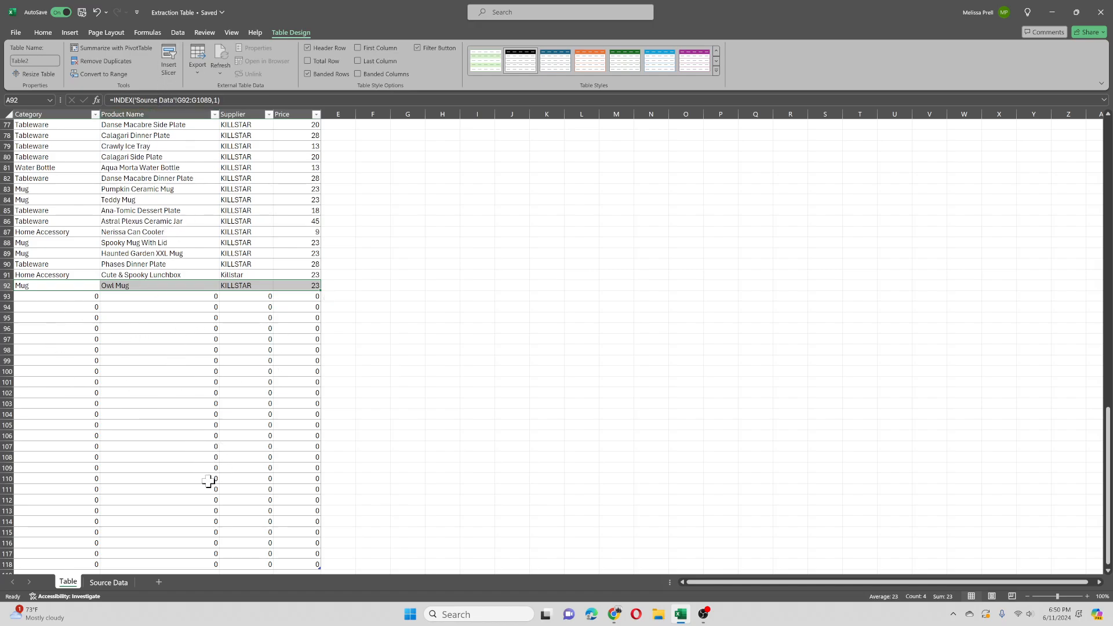
click(117, 587)
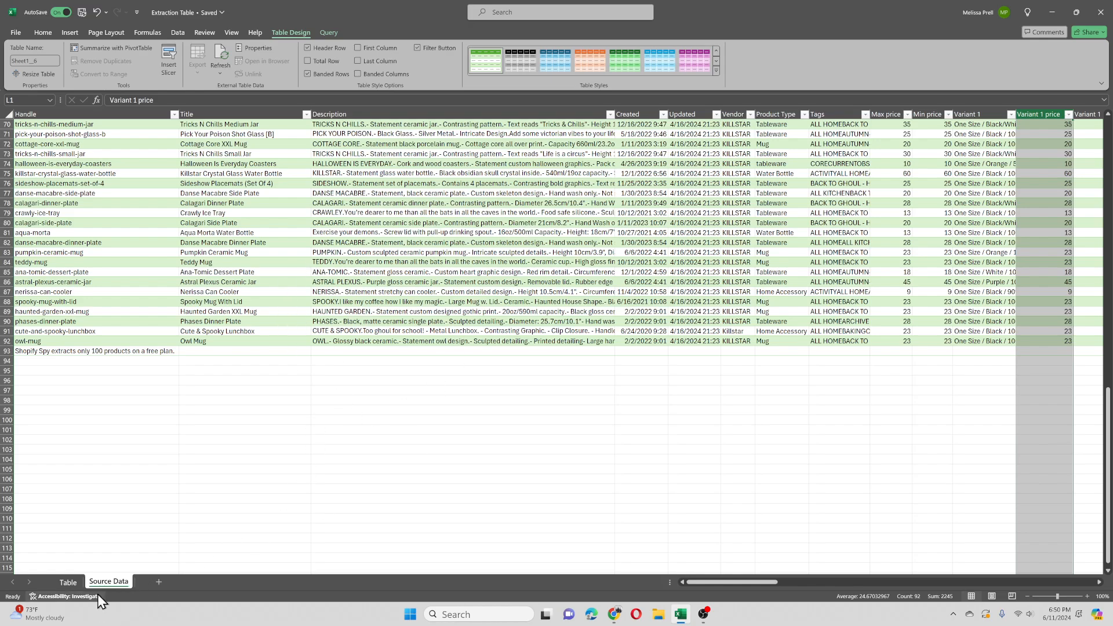
click(68, 581)
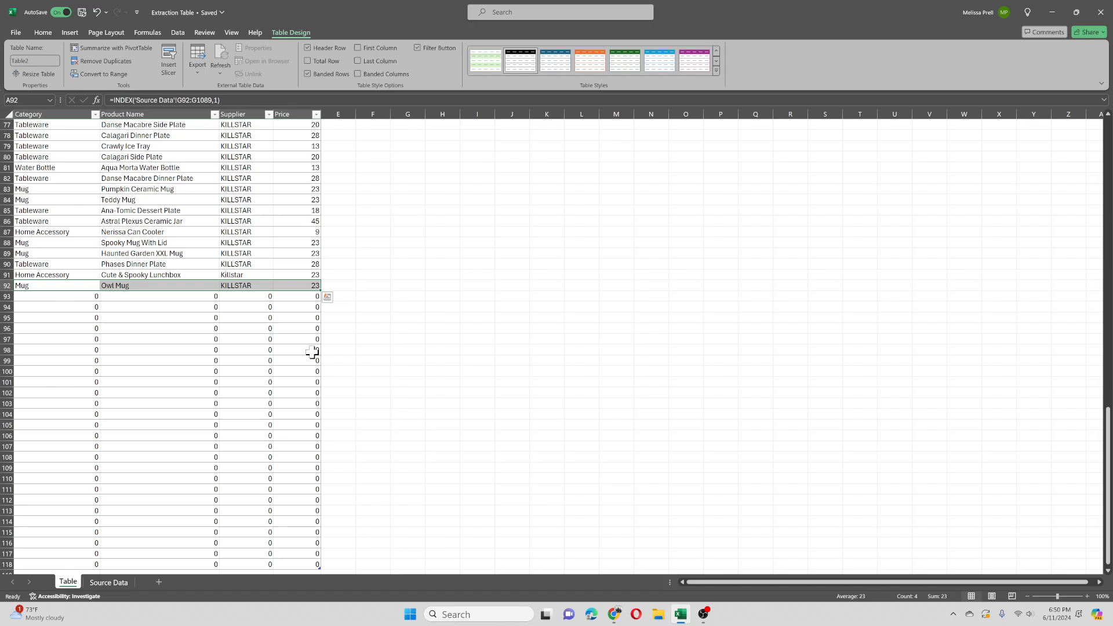
scroll(340, 398, up, 20)
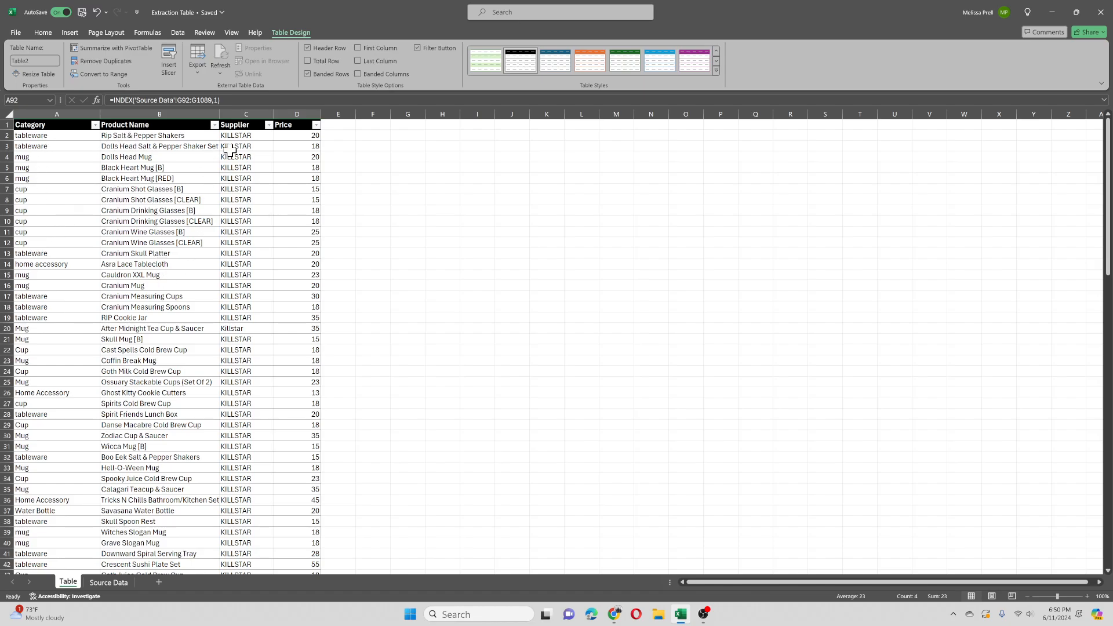
click(114, 587)
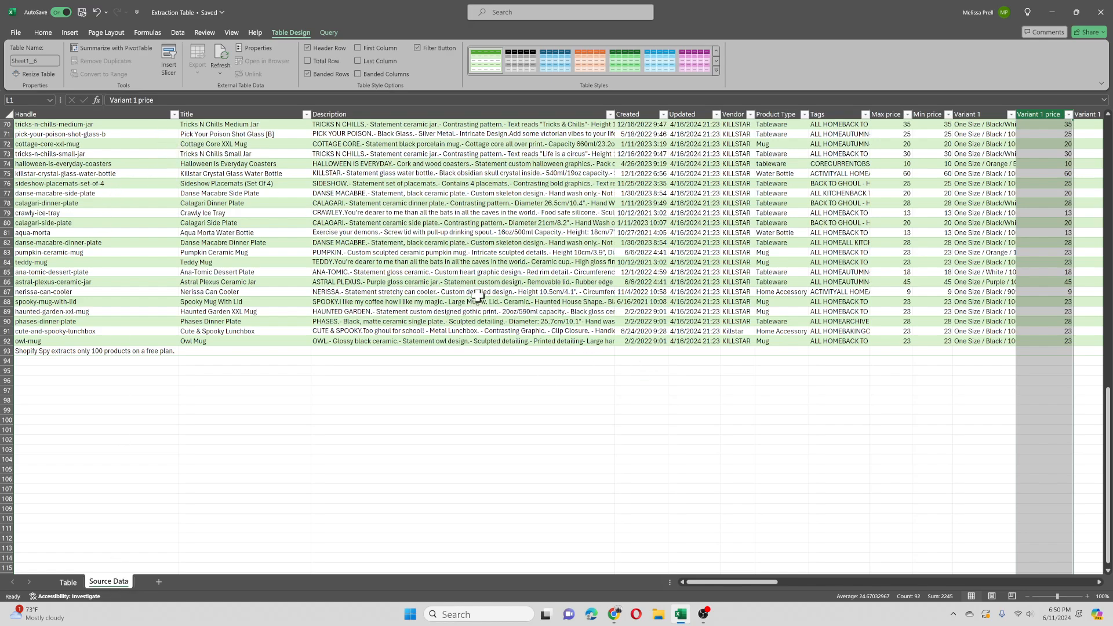
click(64, 582)
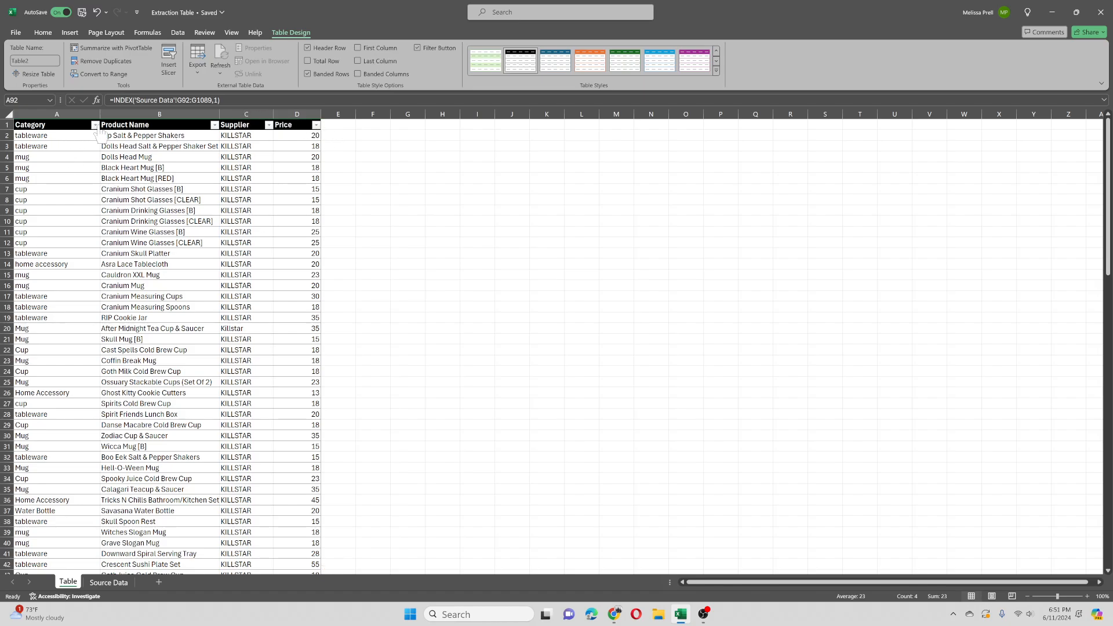
Step: Sort the table by Product Name from A to Z and select the zero-filled rows 2 to 27
click(215, 125)
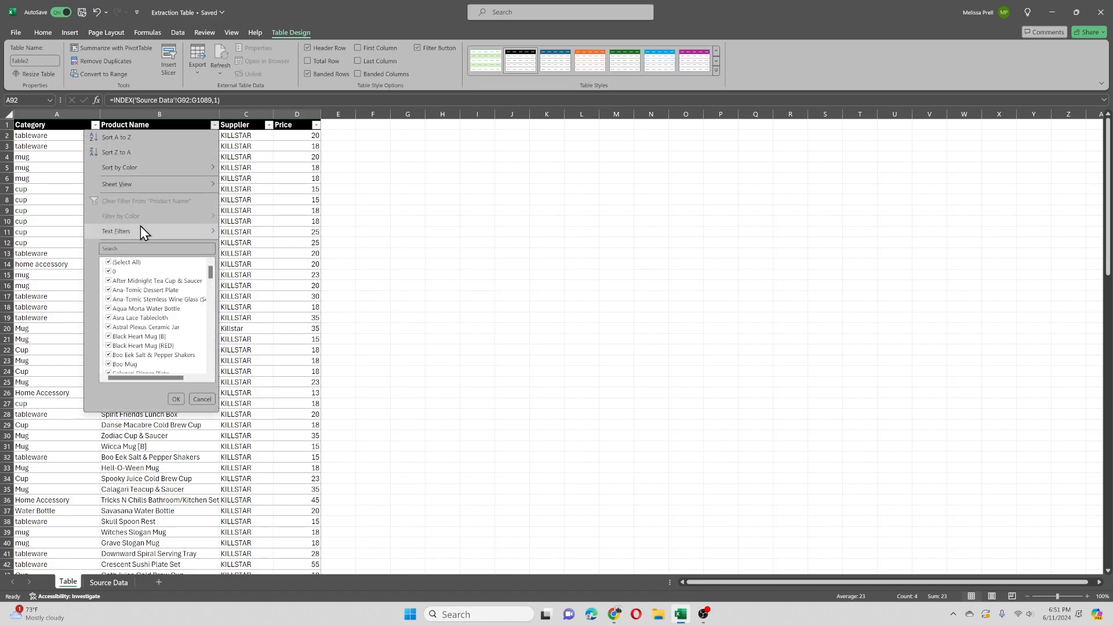
click(116, 138)
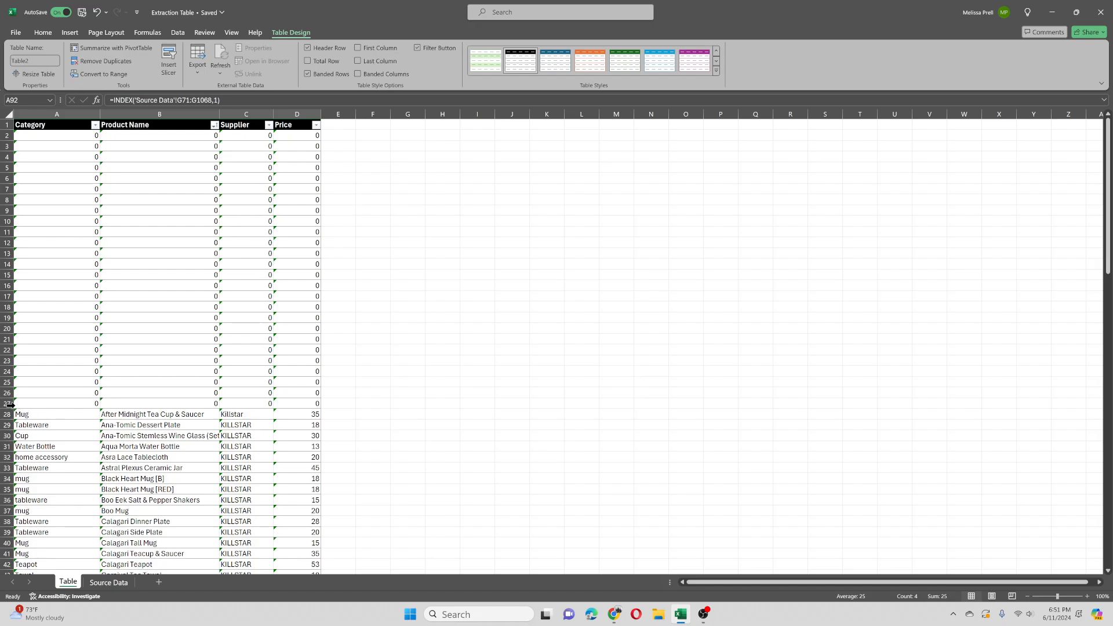
drag(4, 404, 5, 137)
scroll(139, 374, down, 4)
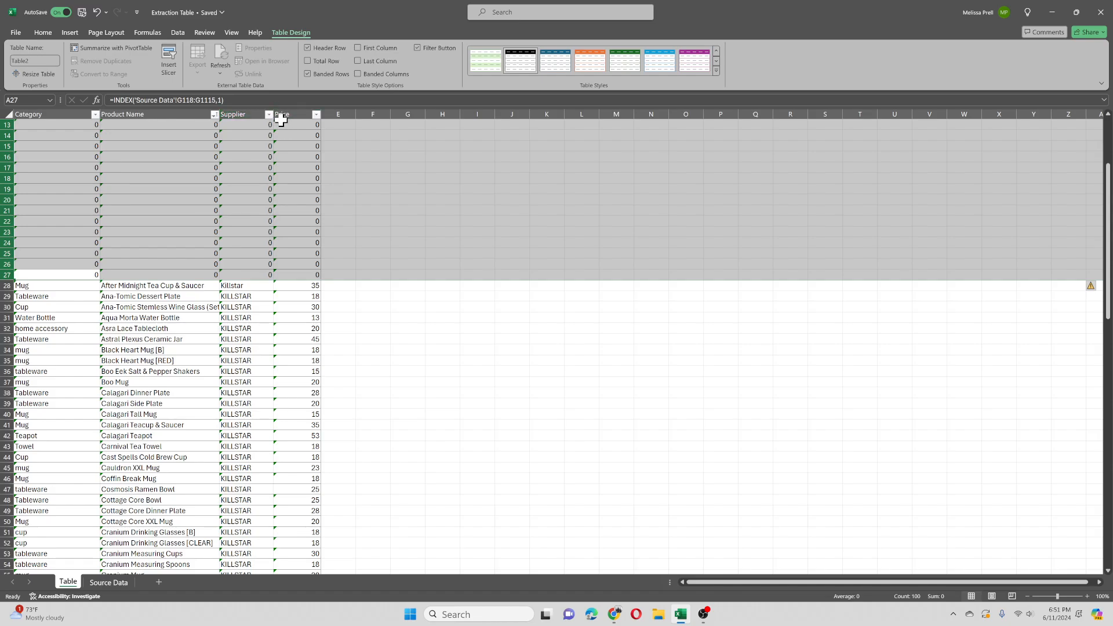
Step: Sort the table by Price from largest to smallest and select cell A2
click(316, 115)
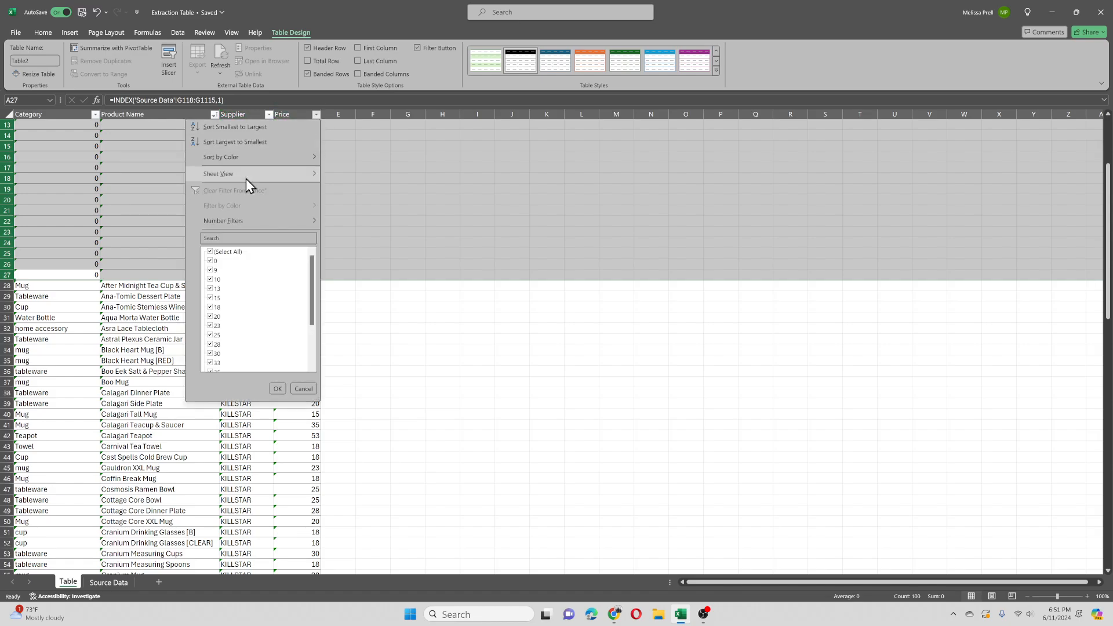
click(464, 192)
scroll(626, 211, up, 4)
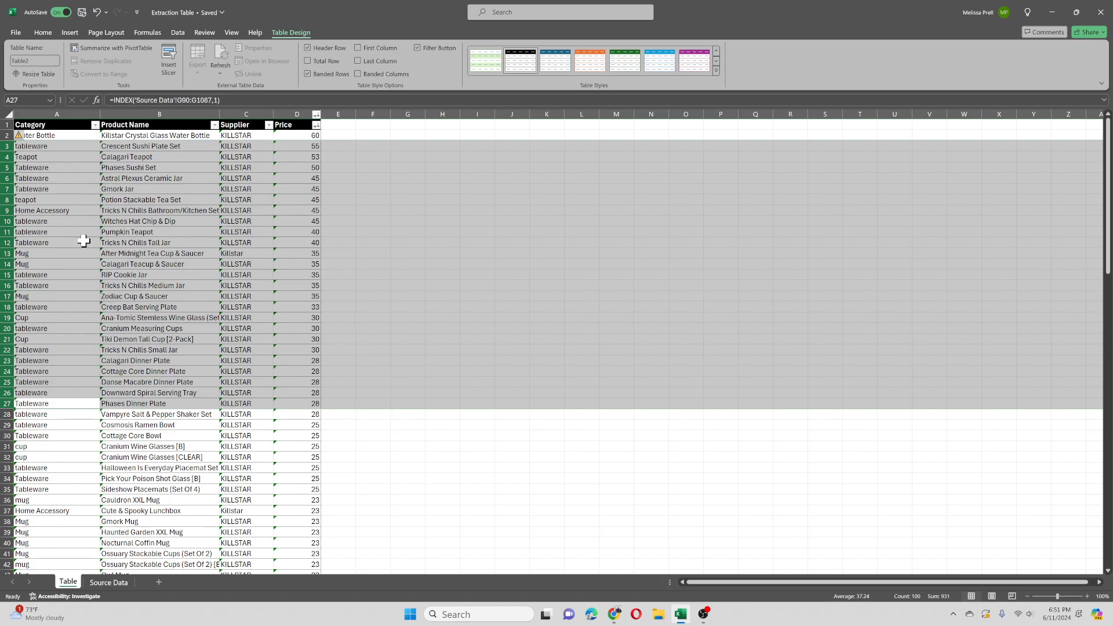
click(64, 135)
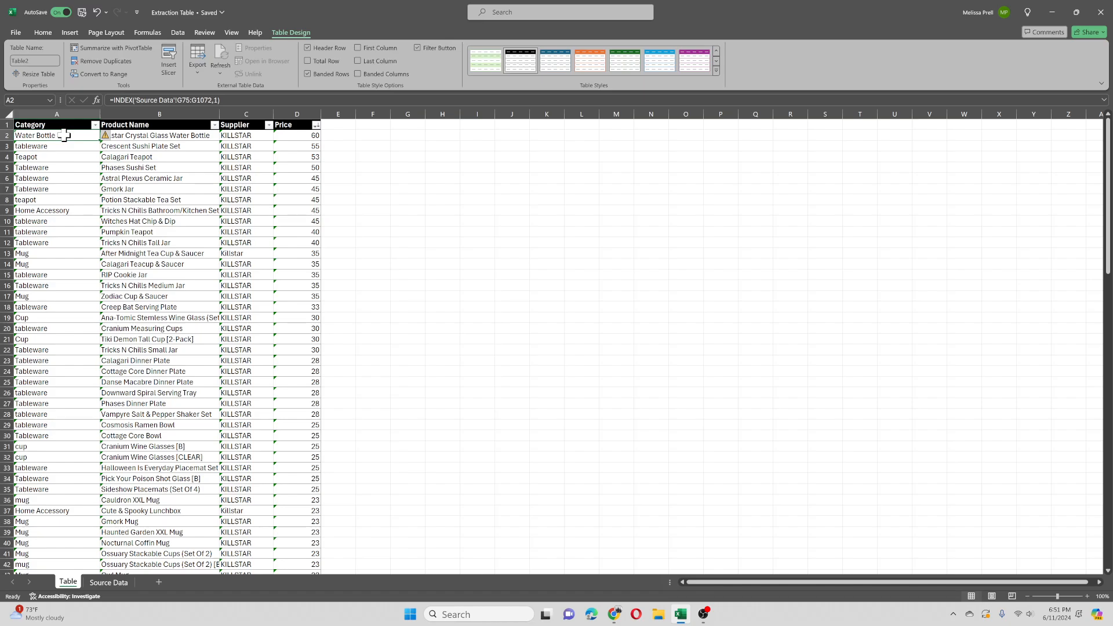
Step: Delete all contents of the Source Data sheet together with the associated query, and check the effect on the Table sheet
click(109, 582)
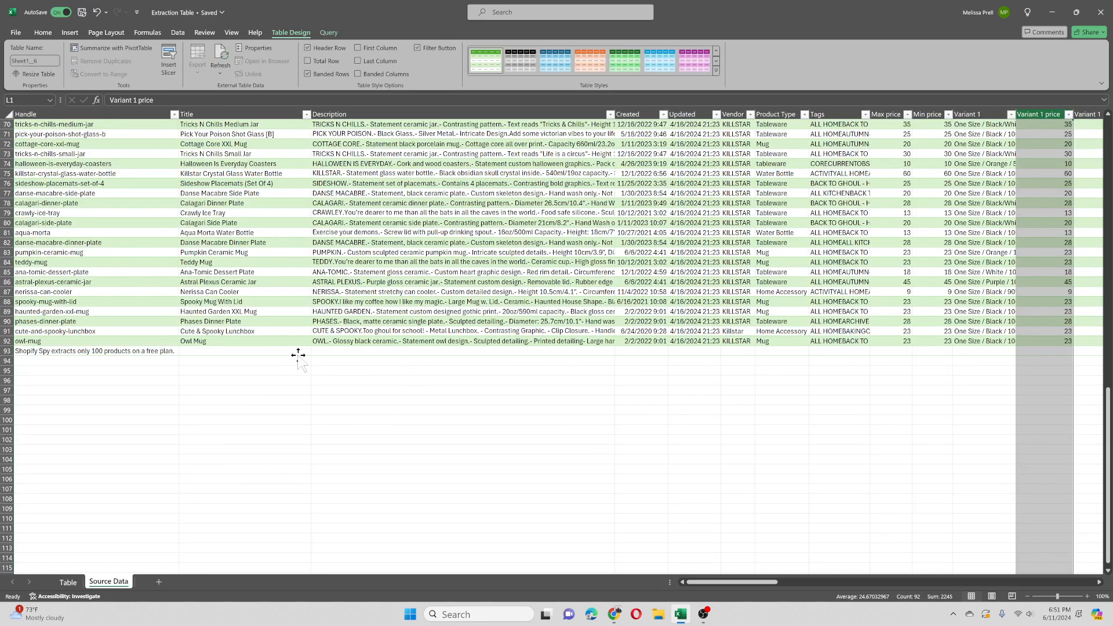
scroll(296, 354, up, 6)
scroll(288, 342, up, 16)
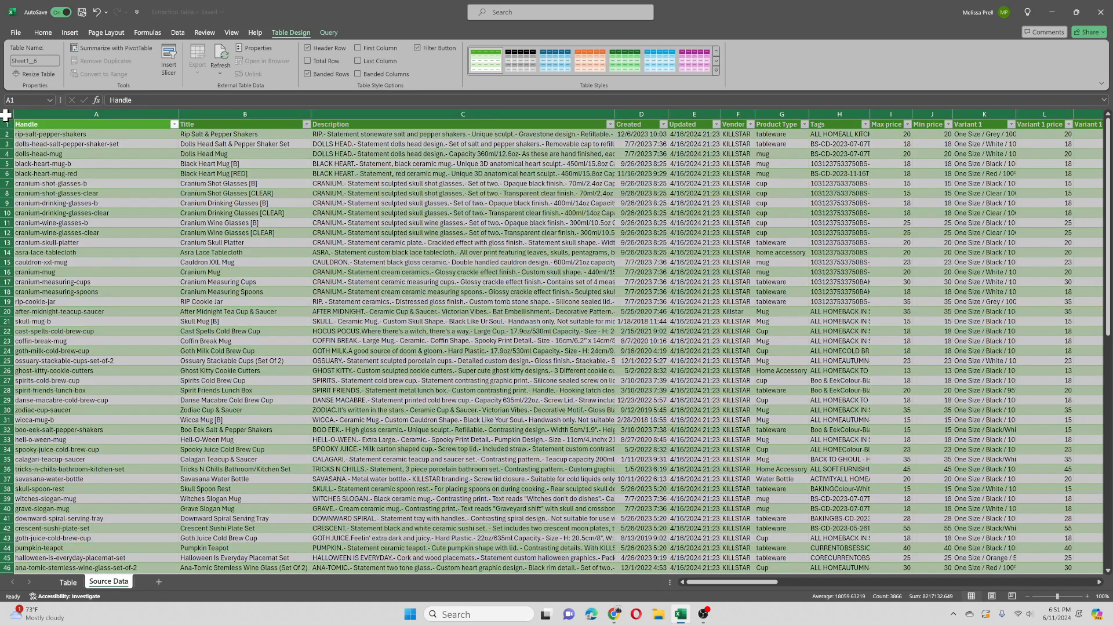
click(5, 116)
key(Delete)
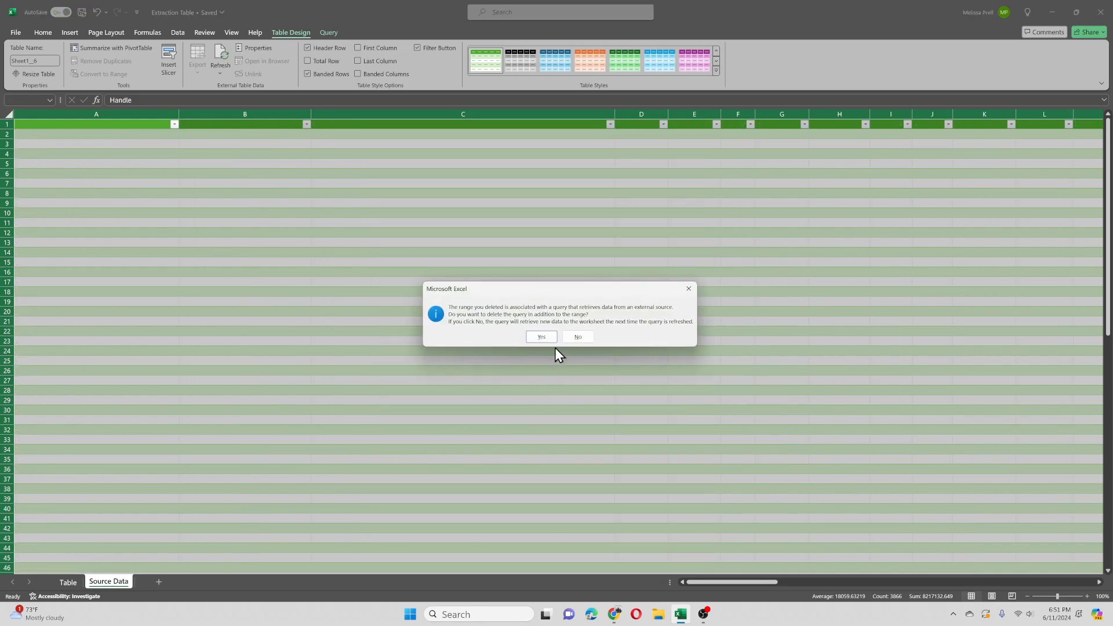
click(547, 339)
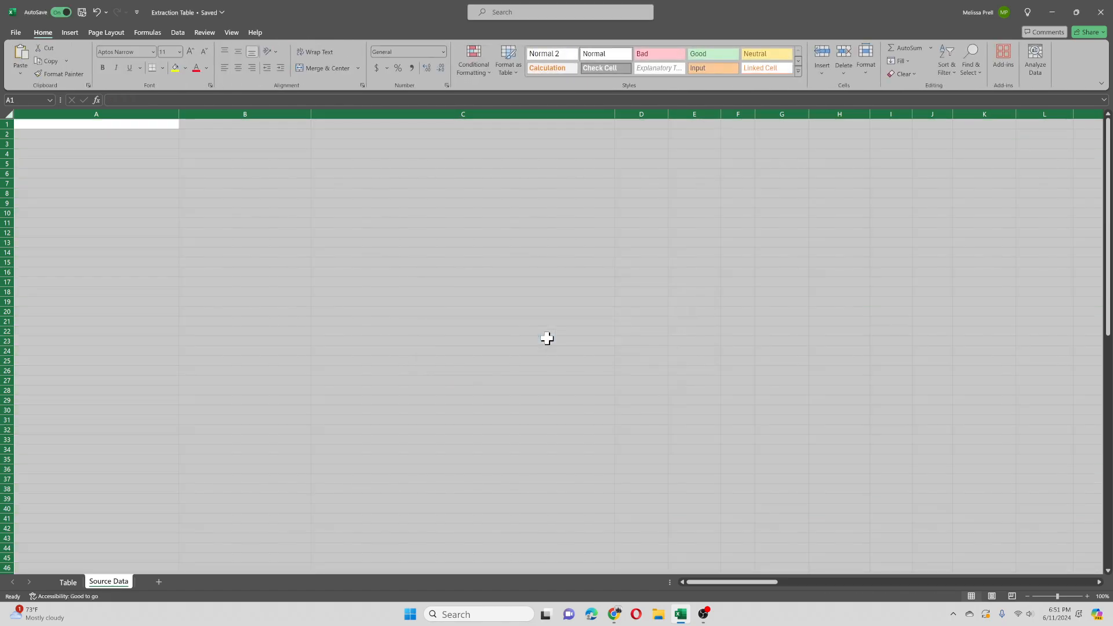
click(69, 582)
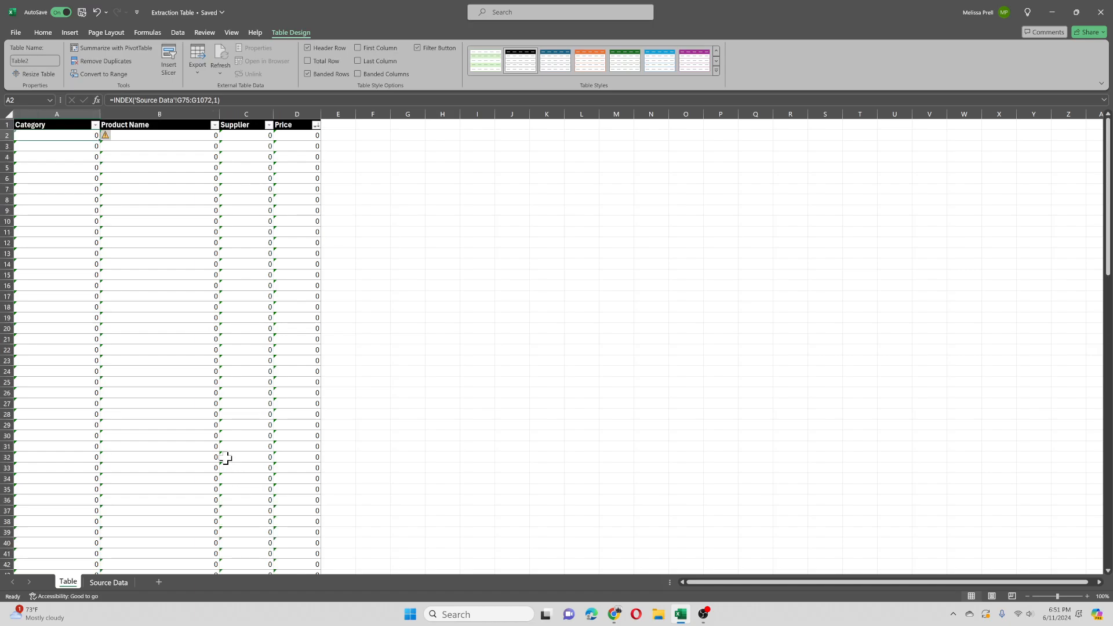
click(108, 581)
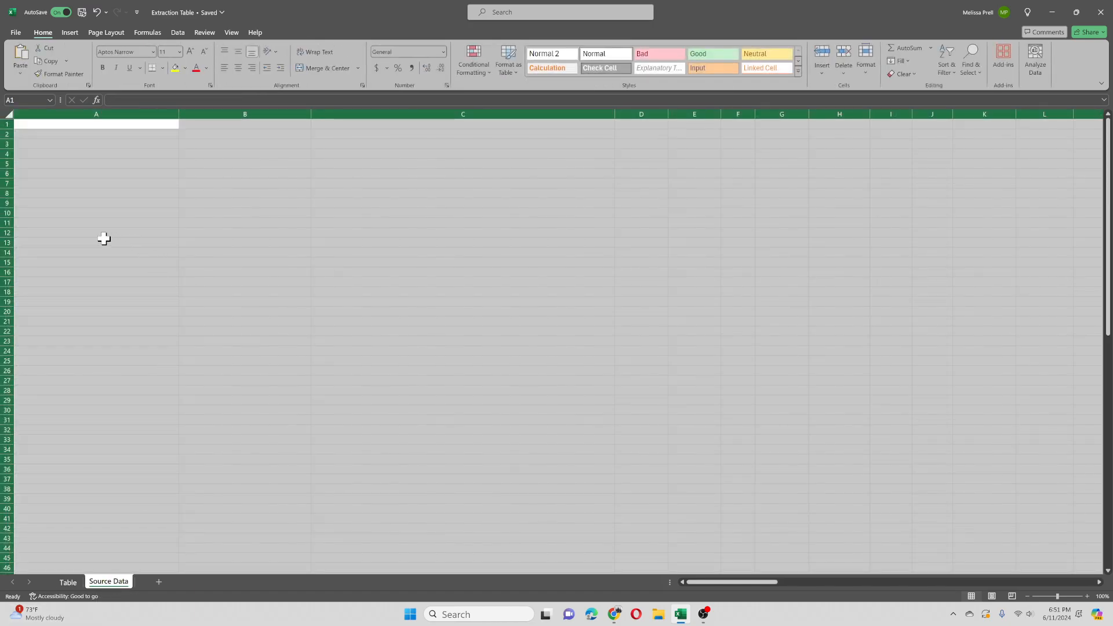
Step: Select cell A1 on the Source Data sheet and import the shopify_products_canaryhouze-com Excel workbook from Downloads
click(16, 33)
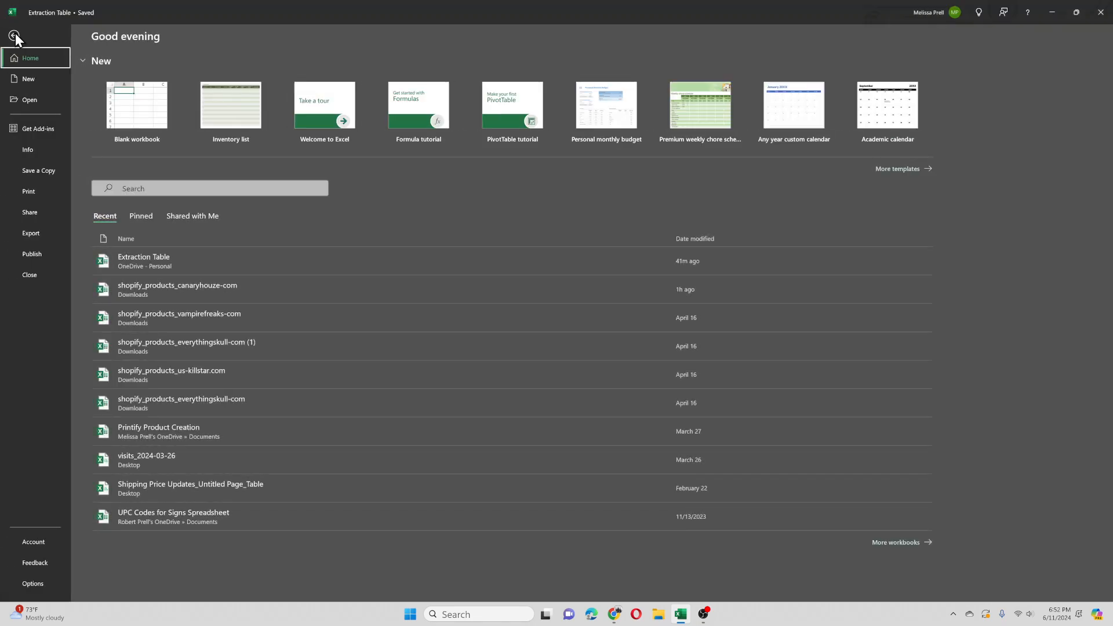
click(16, 33)
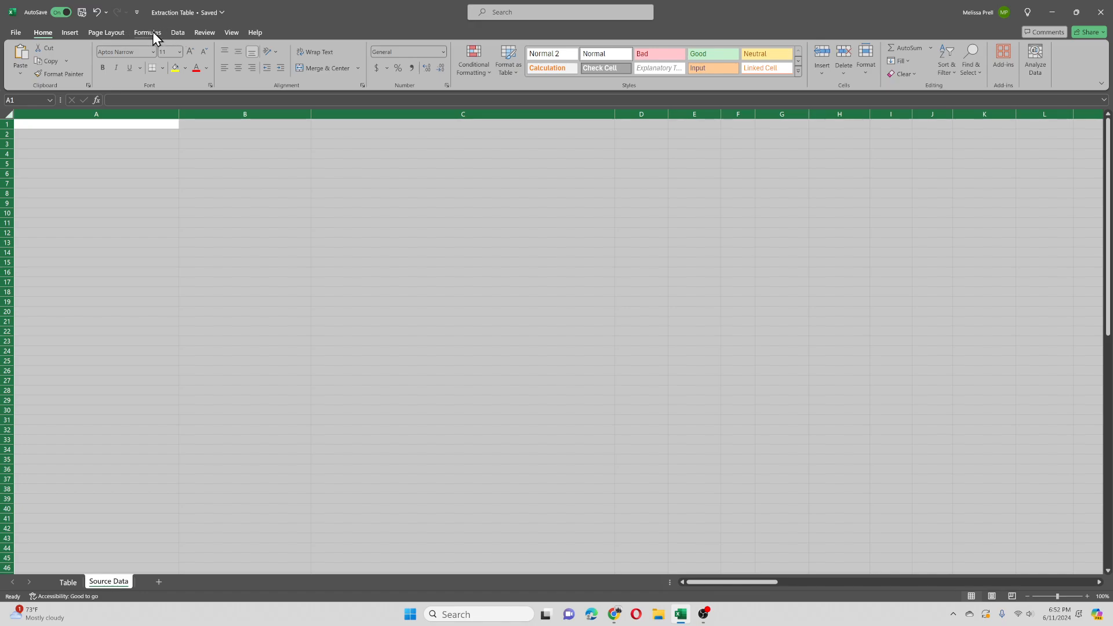
click(96, 133)
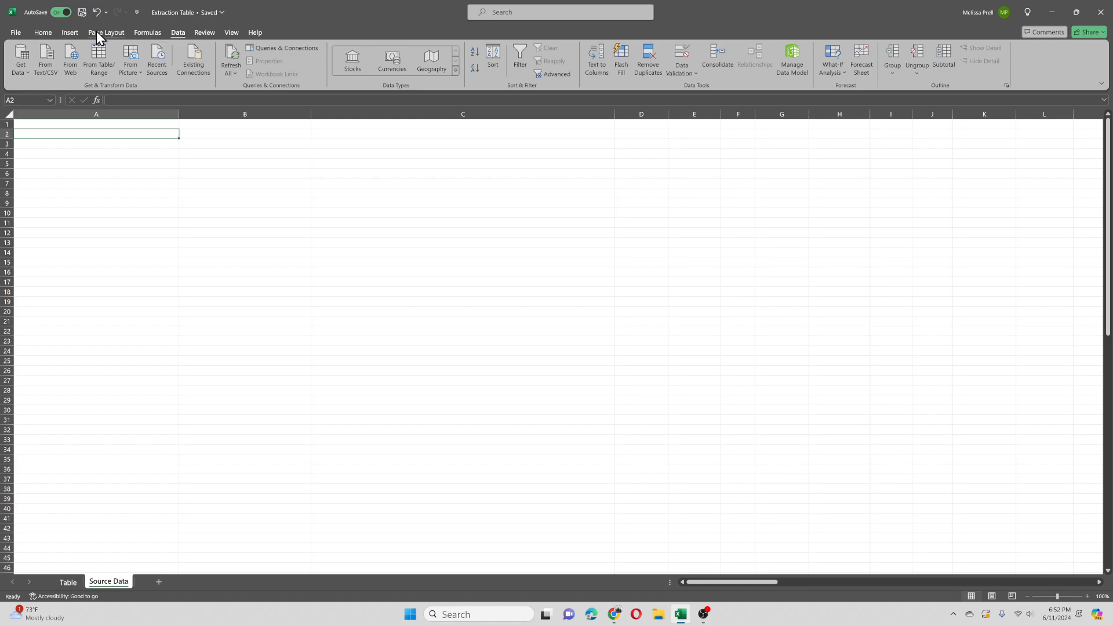
click(44, 115)
click(43, 123)
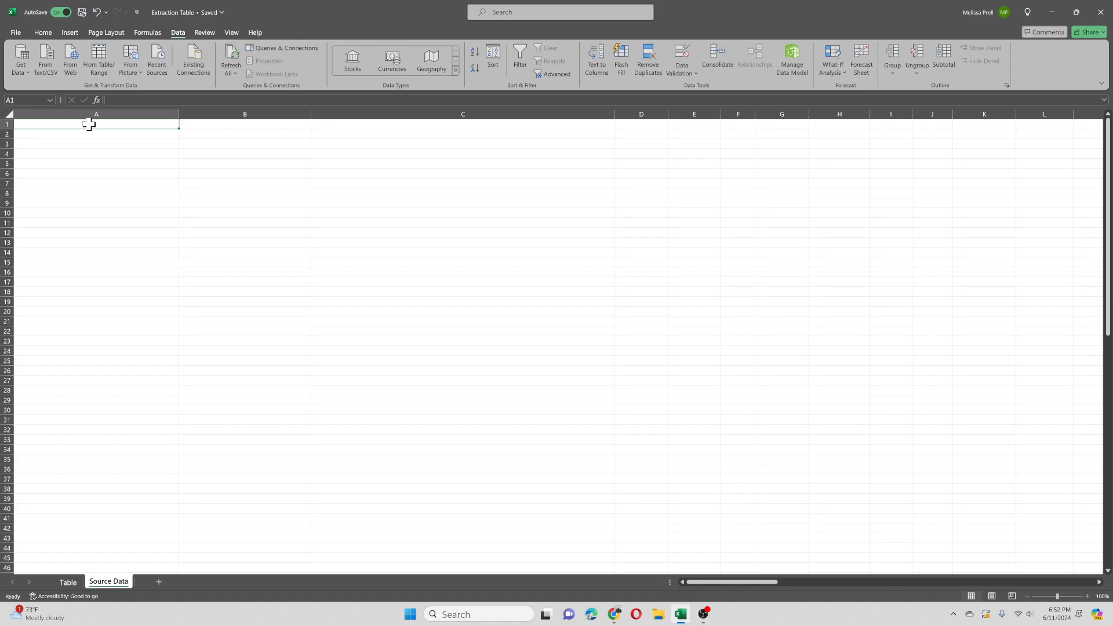
click(21, 70)
mouse_move(44, 90)
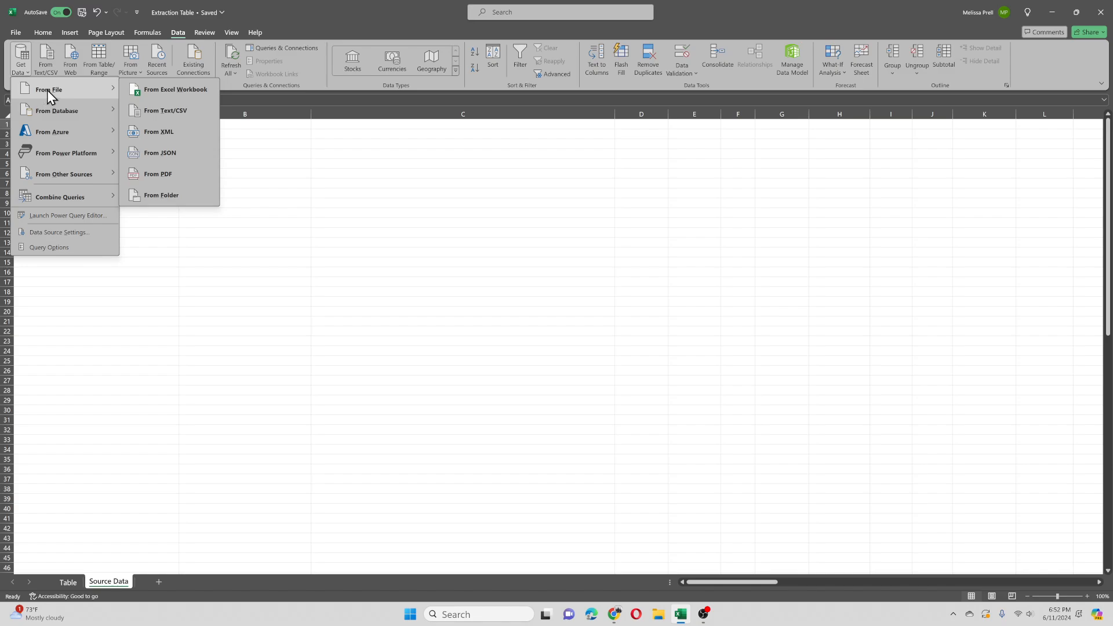
click(169, 88)
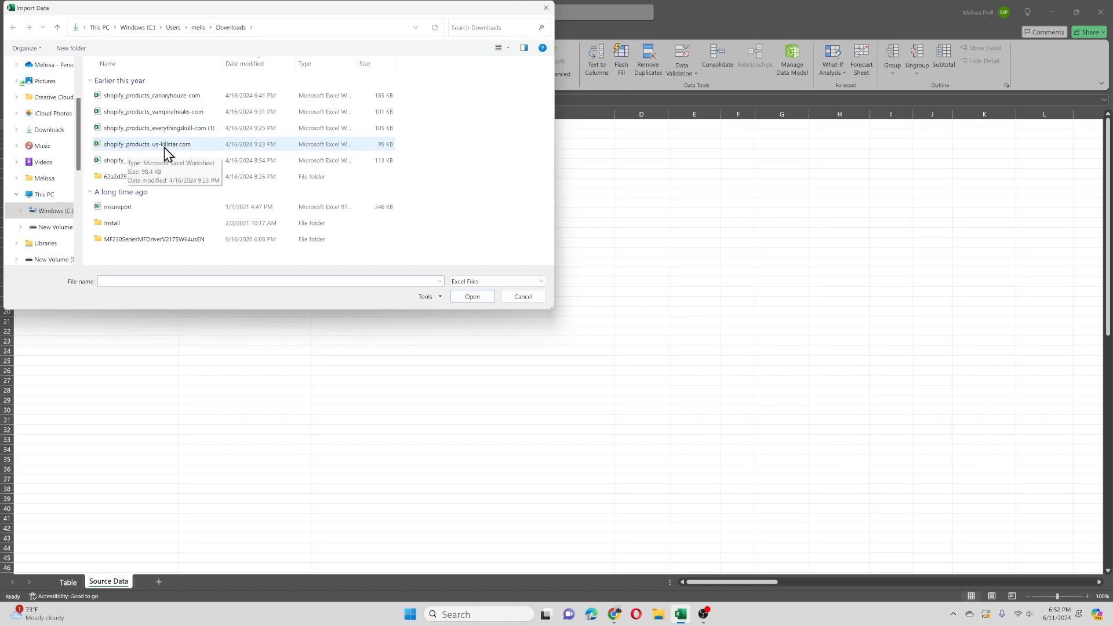
click(163, 95)
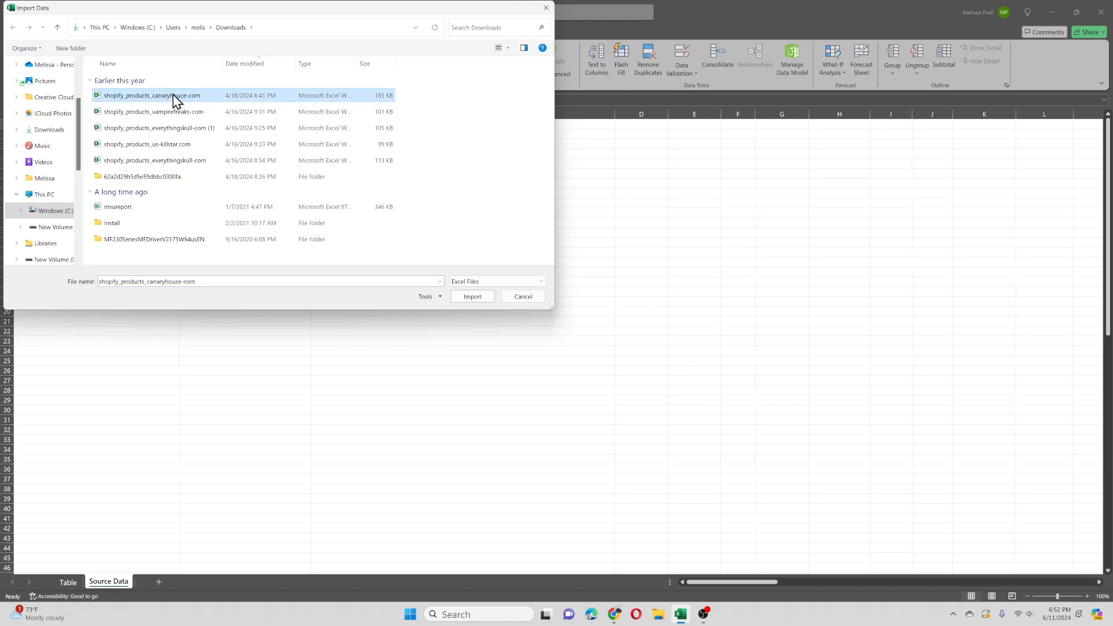
click(471, 297)
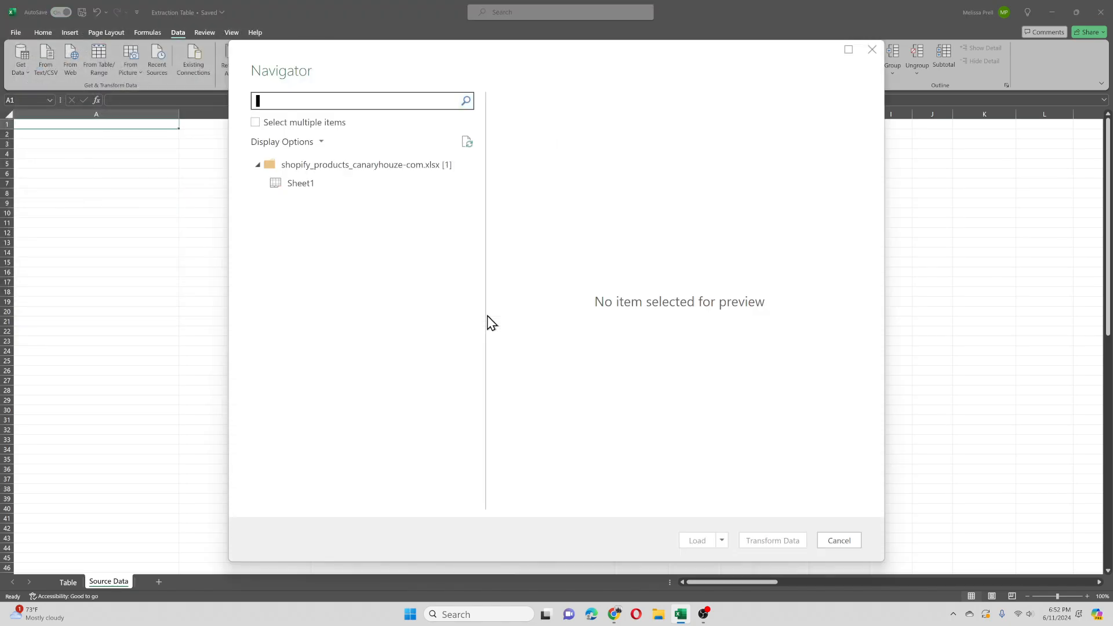
Step: Load Sheet1 of the canaryhouze workbook as a table into the existing worksheet at cell A1
click(301, 184)
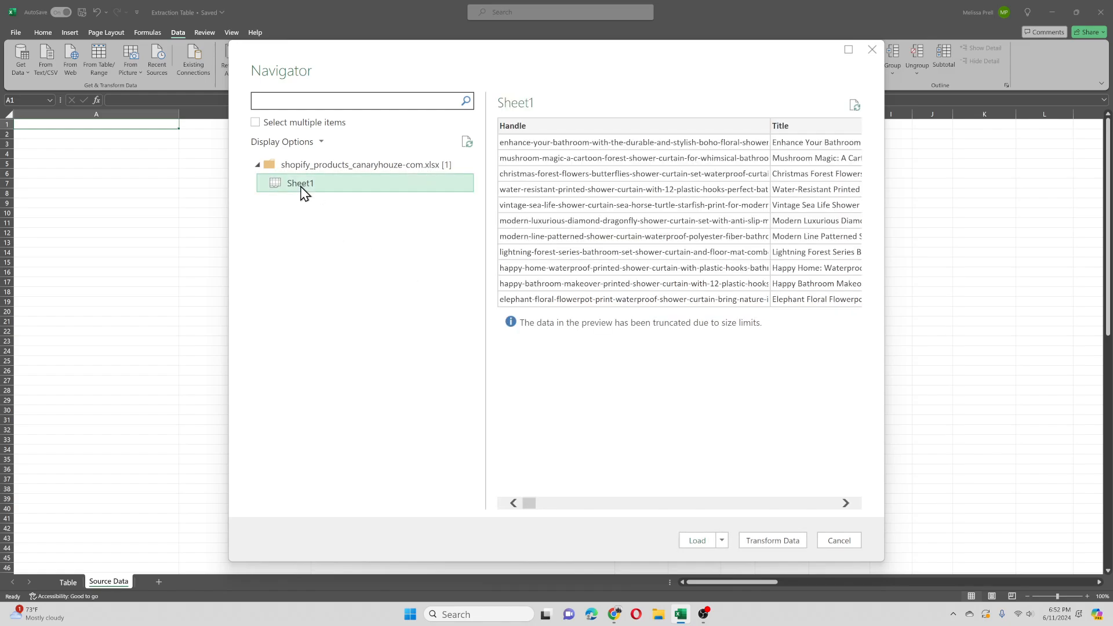
click(722, 540)
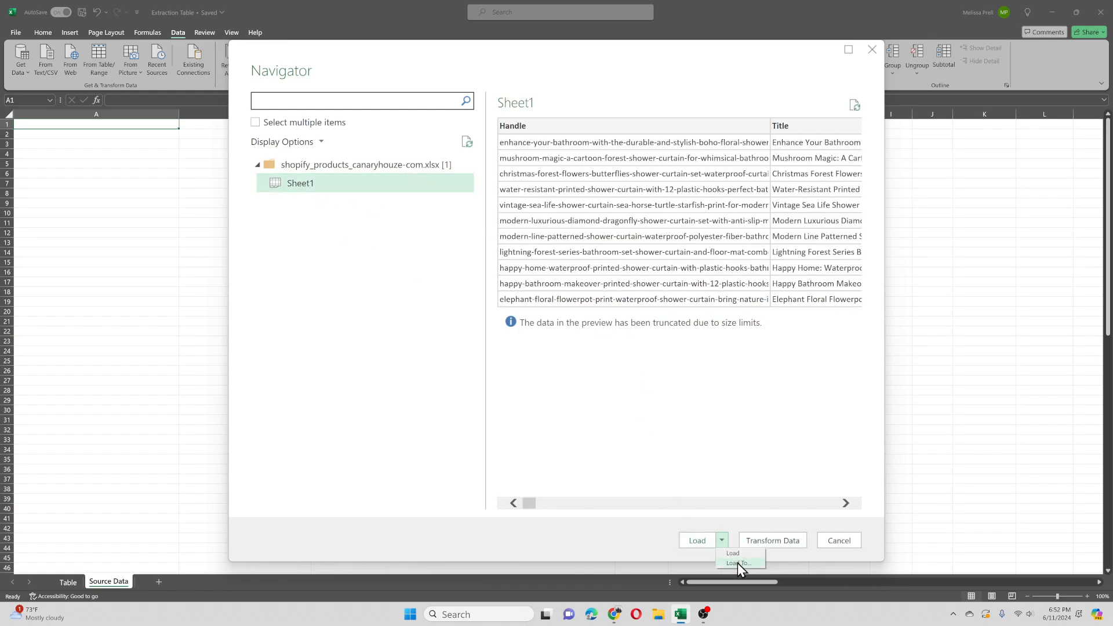
click(737, 562)
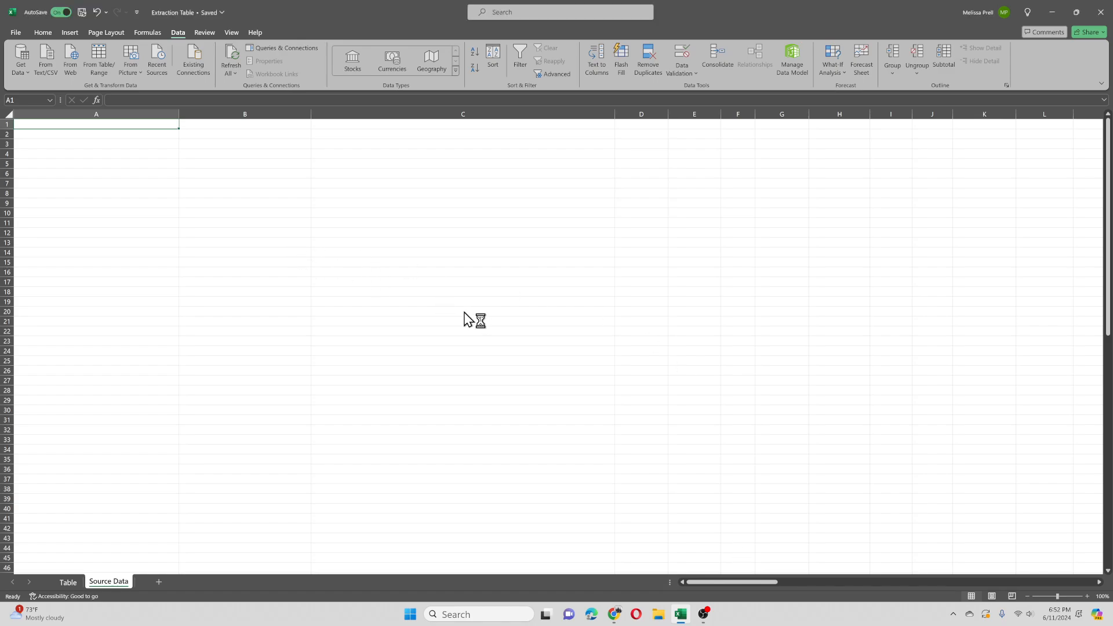
click(380, 205)
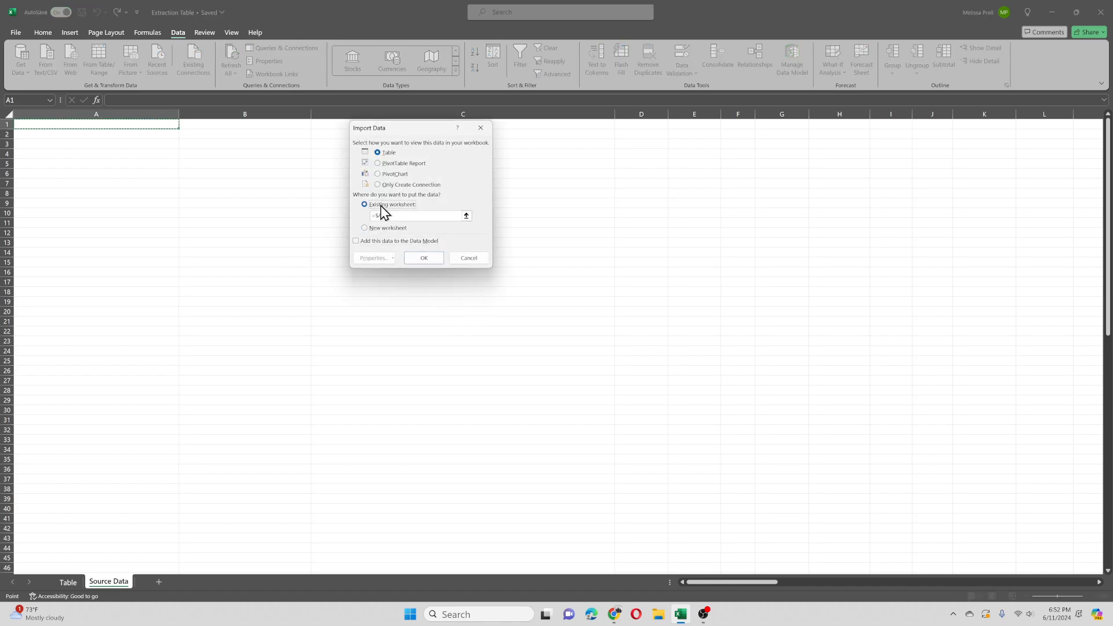
click(422, 259)
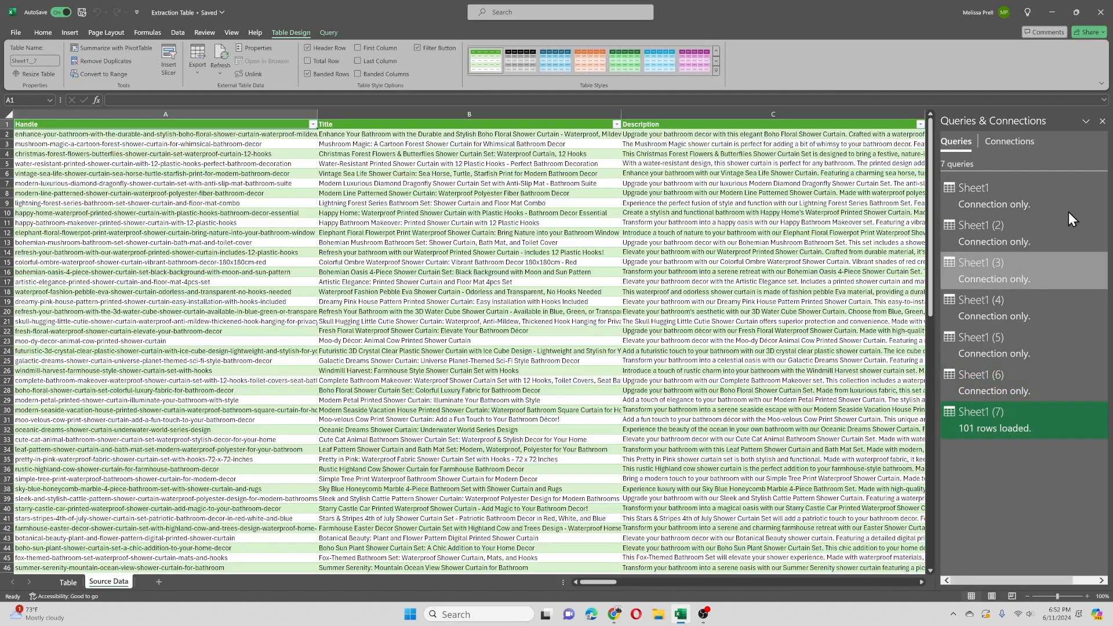
Step: Close the Queries & Connections pane and widen the Product Name column on the Table sheet
click(1101, 122)
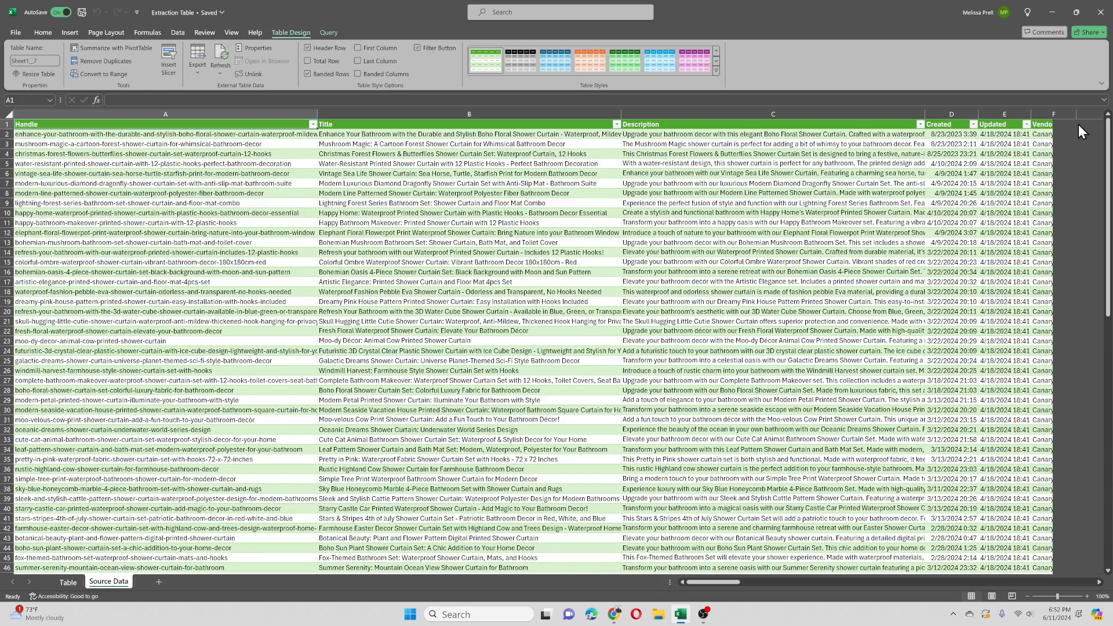
click(74, 586)
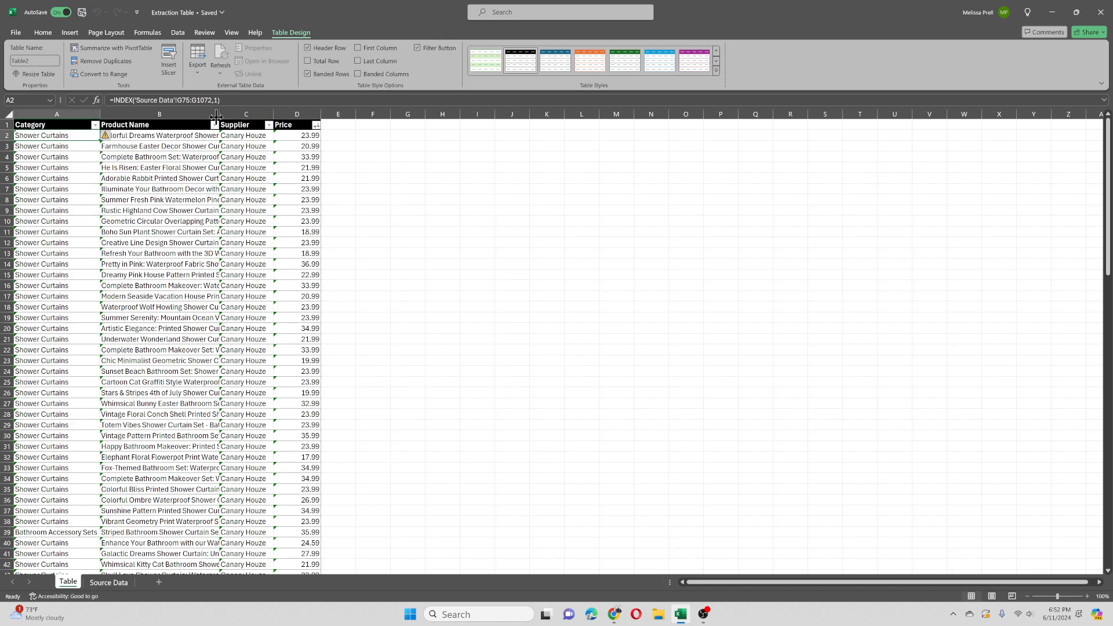
drag(217, 116, 251, 116)
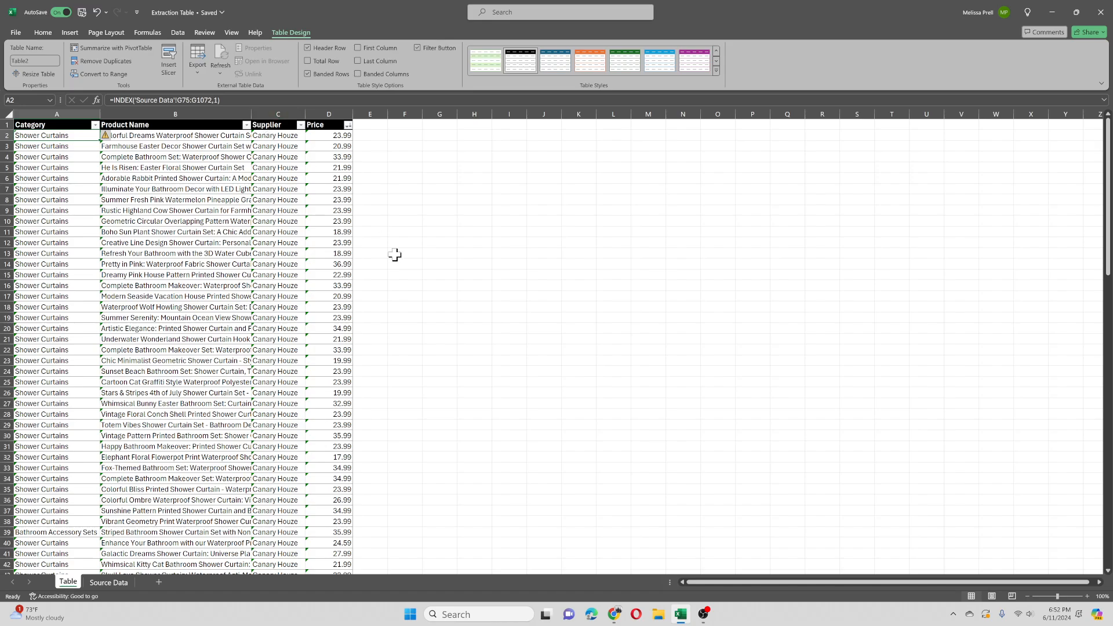
Step: Examine the INDEX results in various Category, Product Name, Supplier and Price cells of the extraction table
click(152, 135)
click(282, 133)
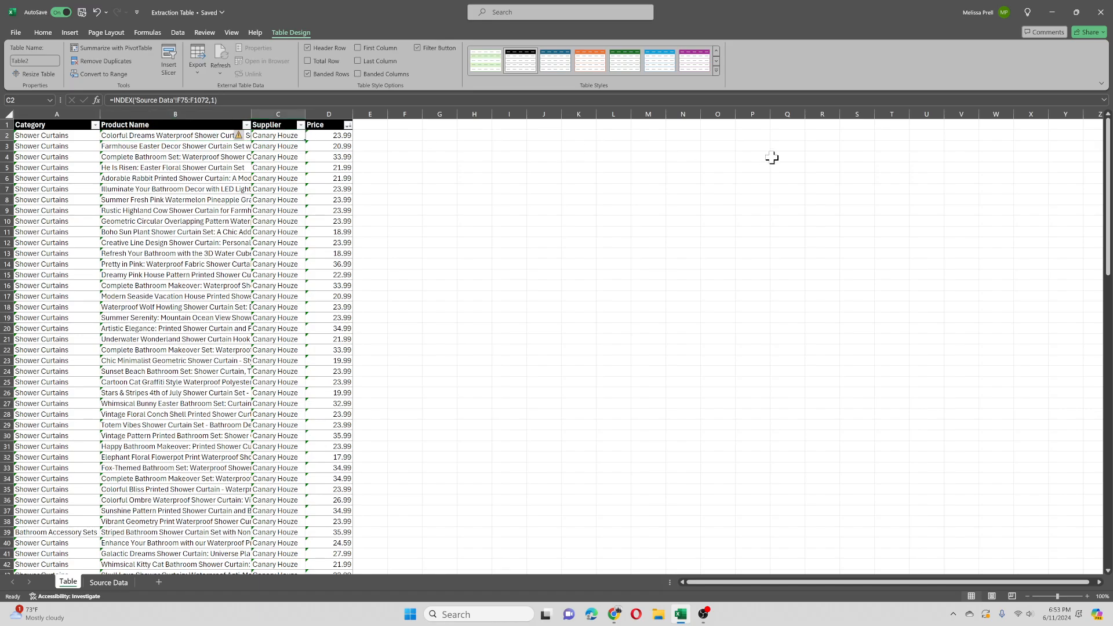
click(333, 138)
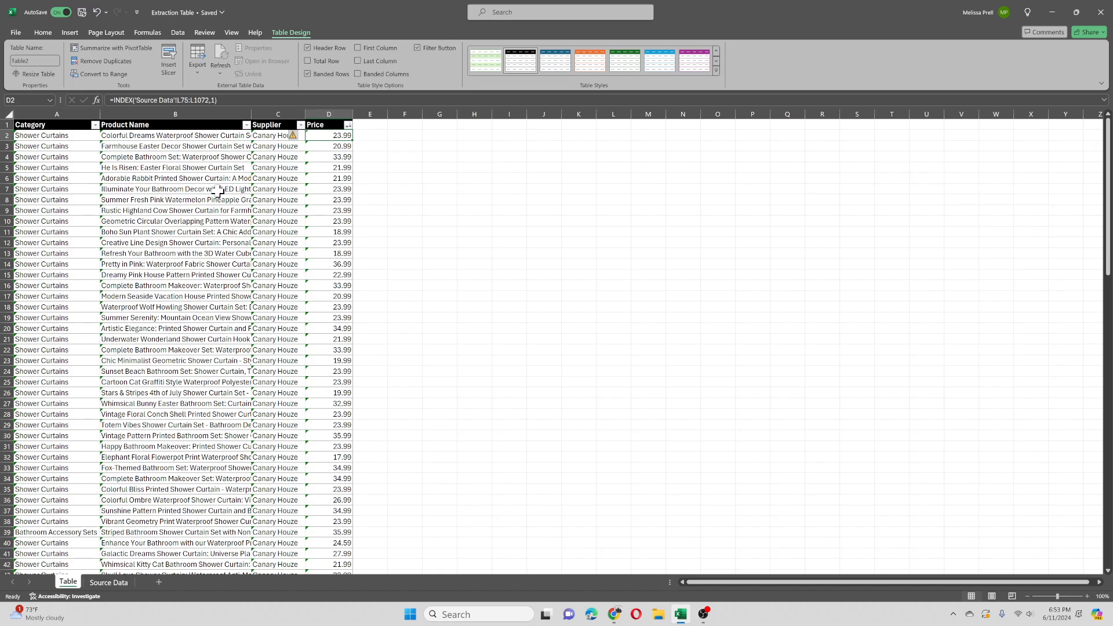
click(45, 165)
click(51, 219)
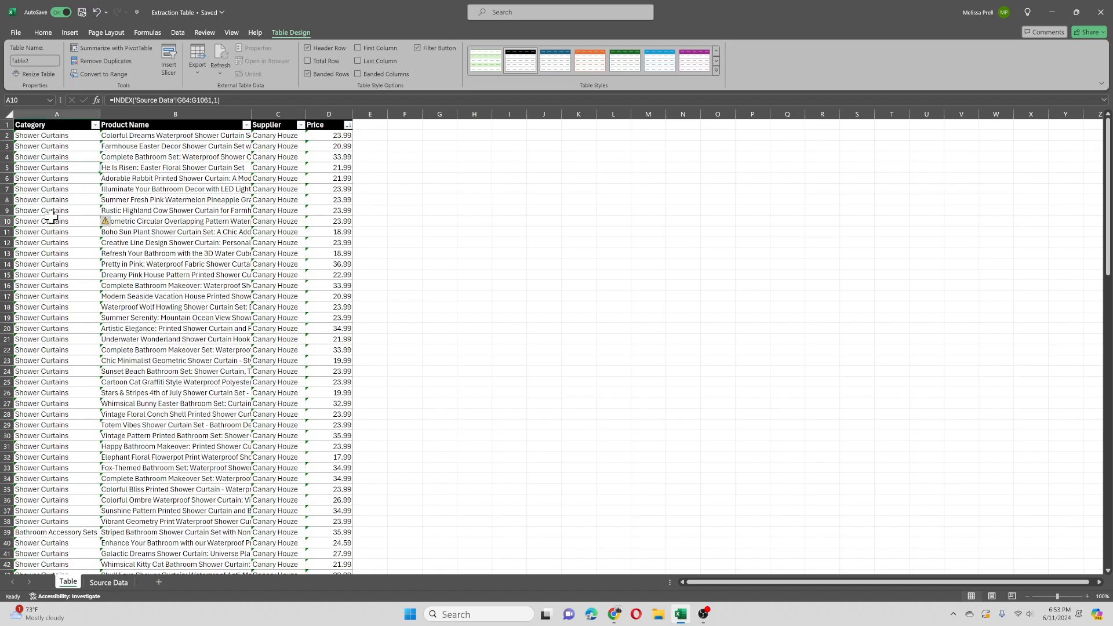
click(205, 317)
click(37, 433)
click(233, 197)
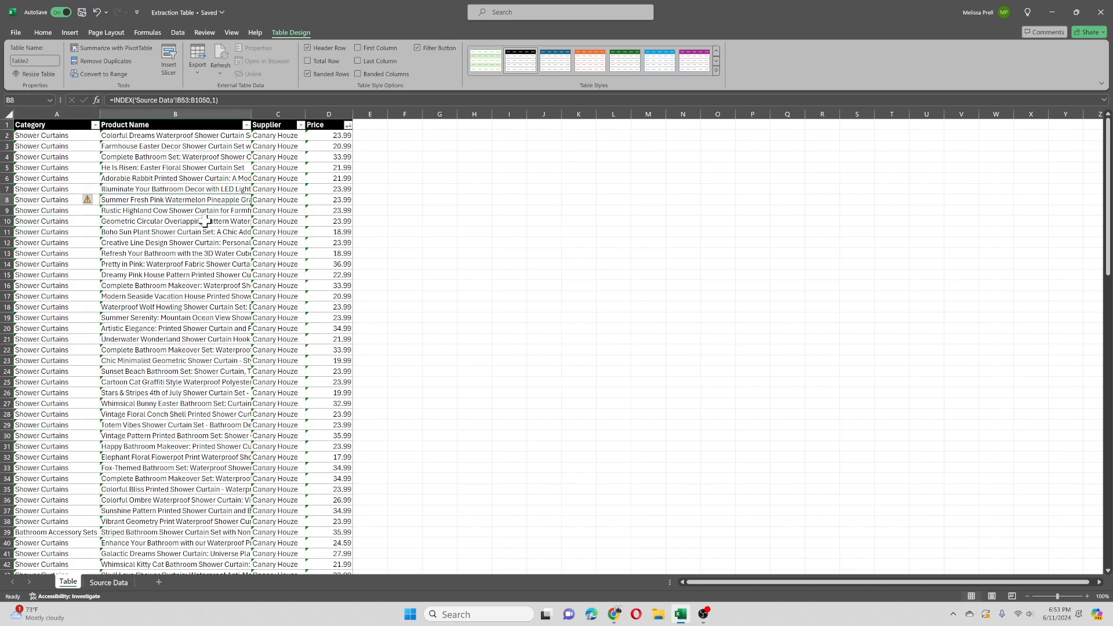
Step: Clear all the canaryhouze product data from the Source Data sheet and delete its query as well
click(102, 585)
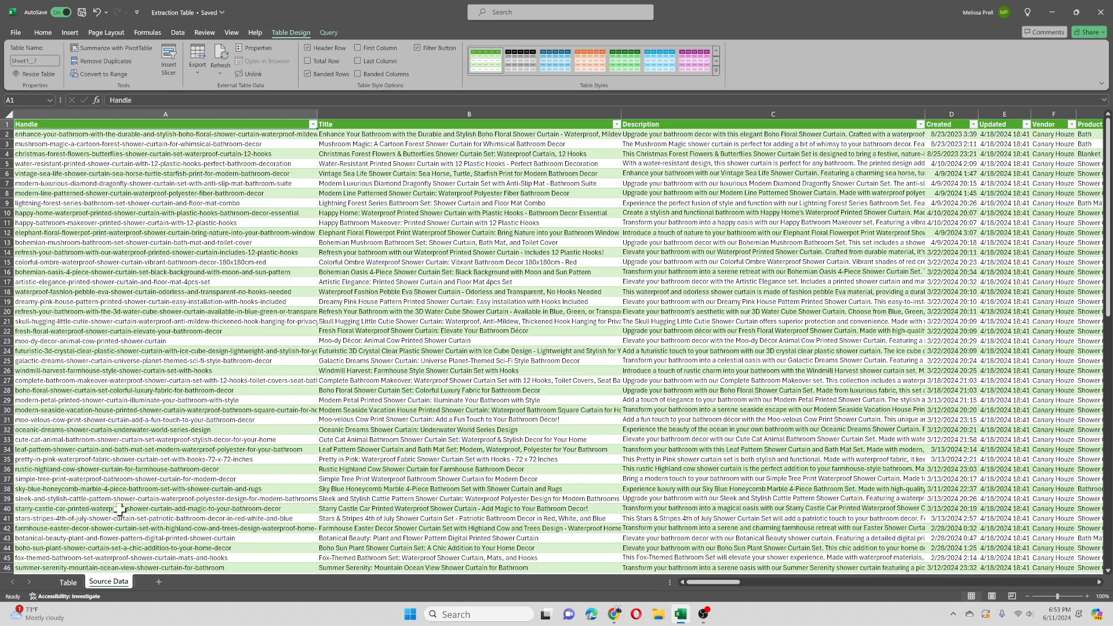
click(8, 114)
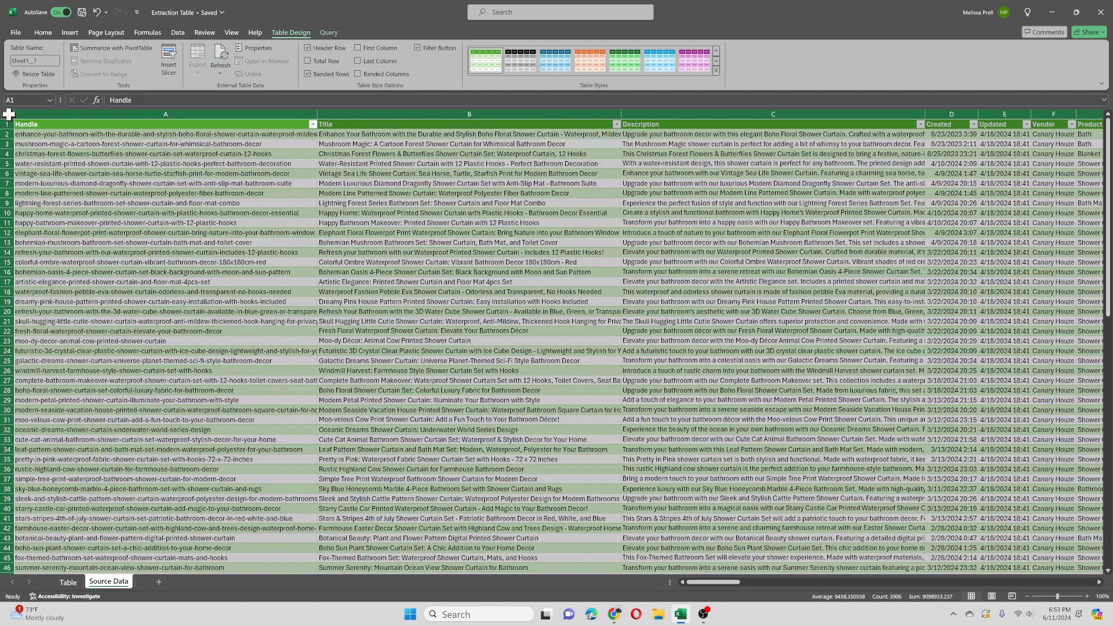
key(Delete)
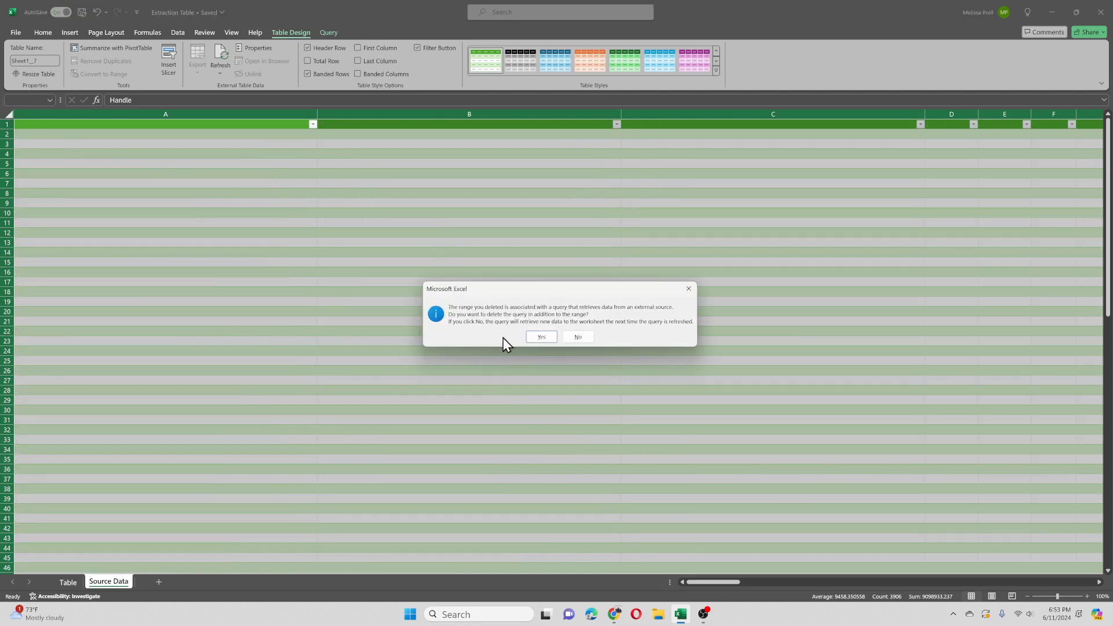
click(544, 337)
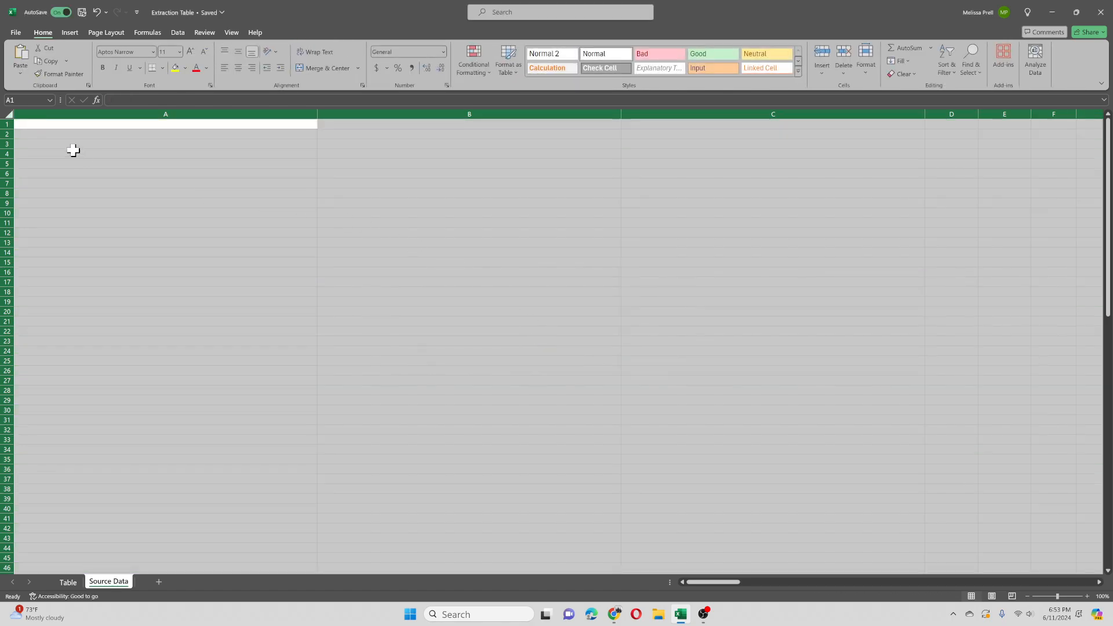
Step: Import the shopify_products_everythingskull-com Excel workbook from Downloads for the emptied Source Data sheet
click(16, 36)
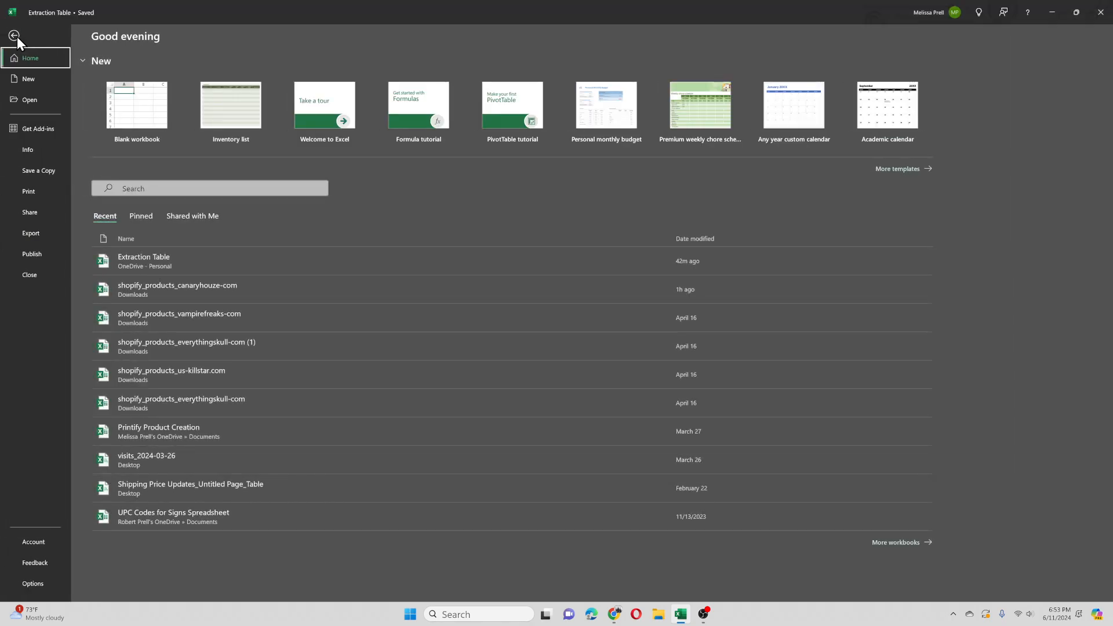
click(16, 37)
click(174, 33)
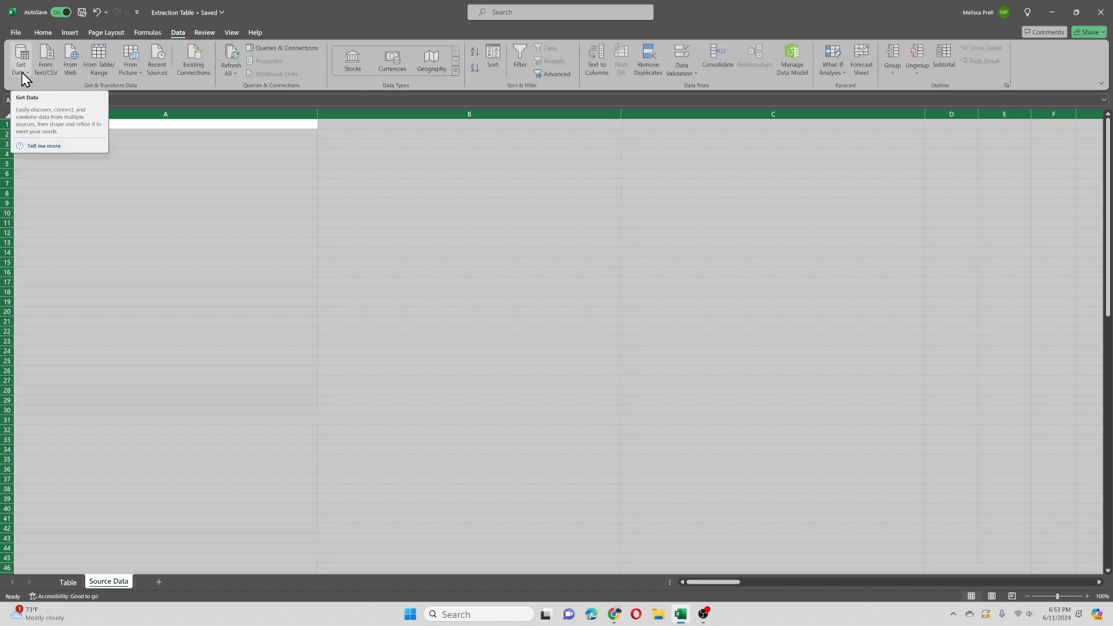
click(23, 71)
mouse_move(64, 87)
click(174, 89)
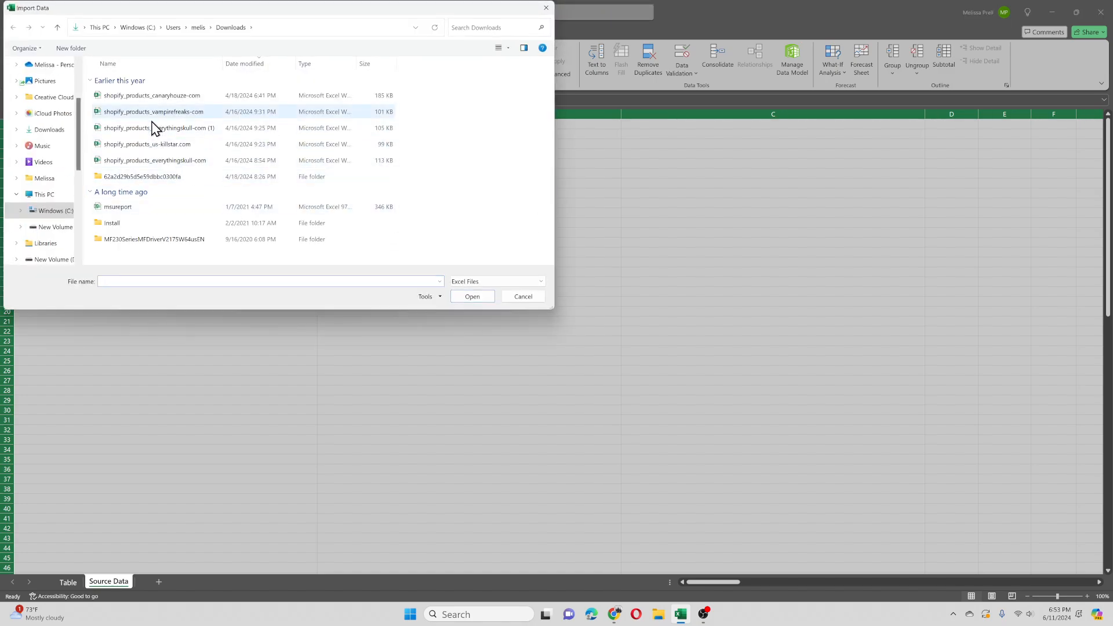
double_click(151, 165)
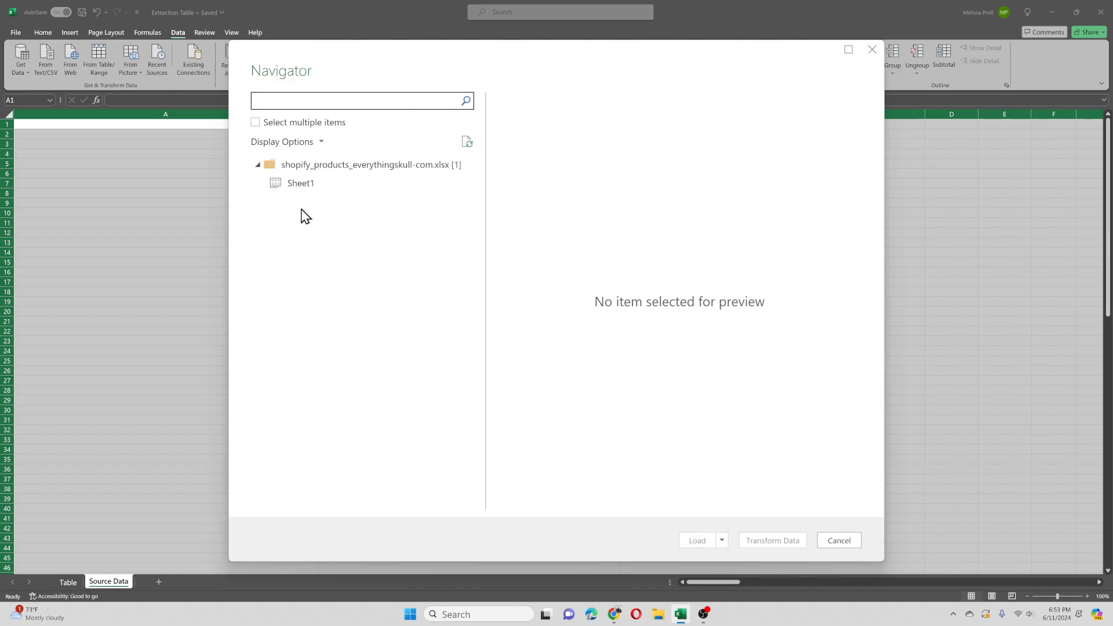
Step: Load Sheet1 of the everythingskull workbook as a table into the existing worksheet at A1, and view the extraction on the Table sheet
click(316, 183)
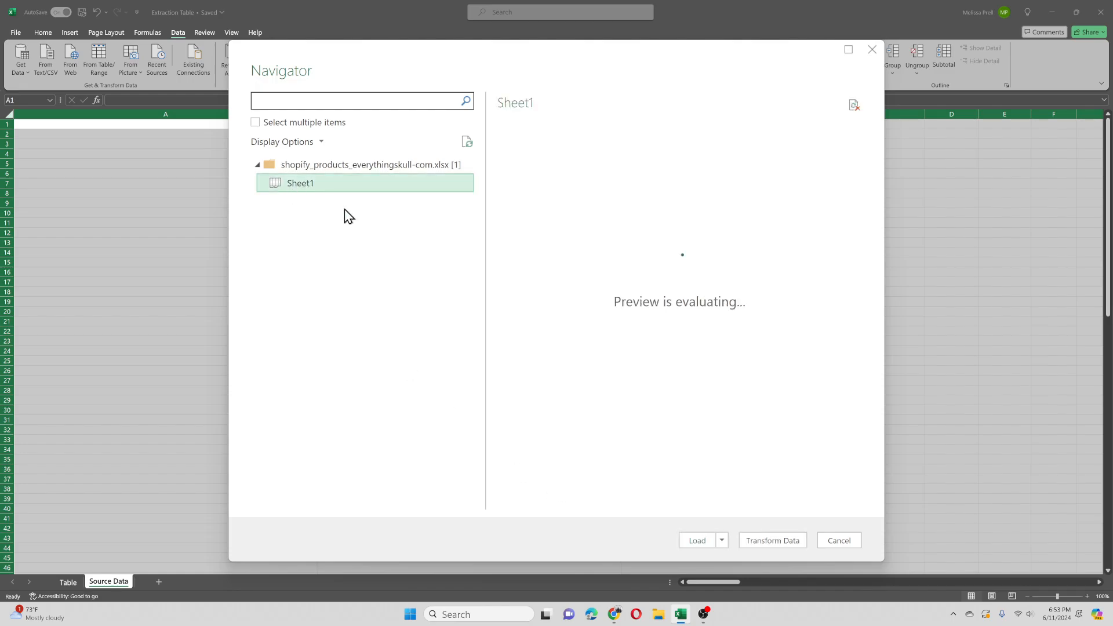
click(731, 563)
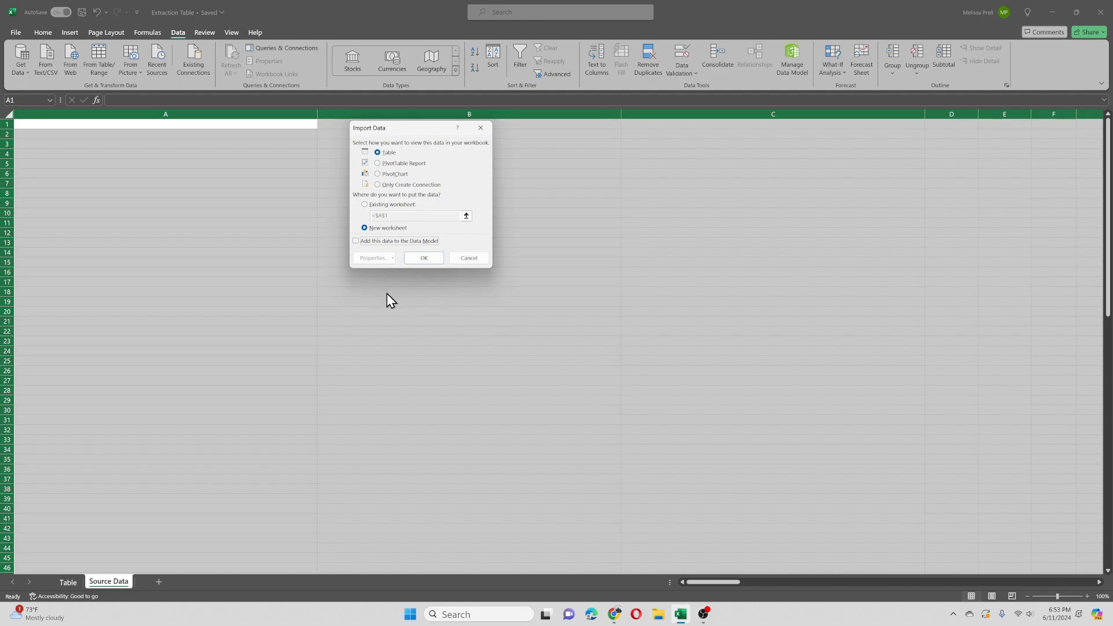
click(390, 204)
click(423, 258)
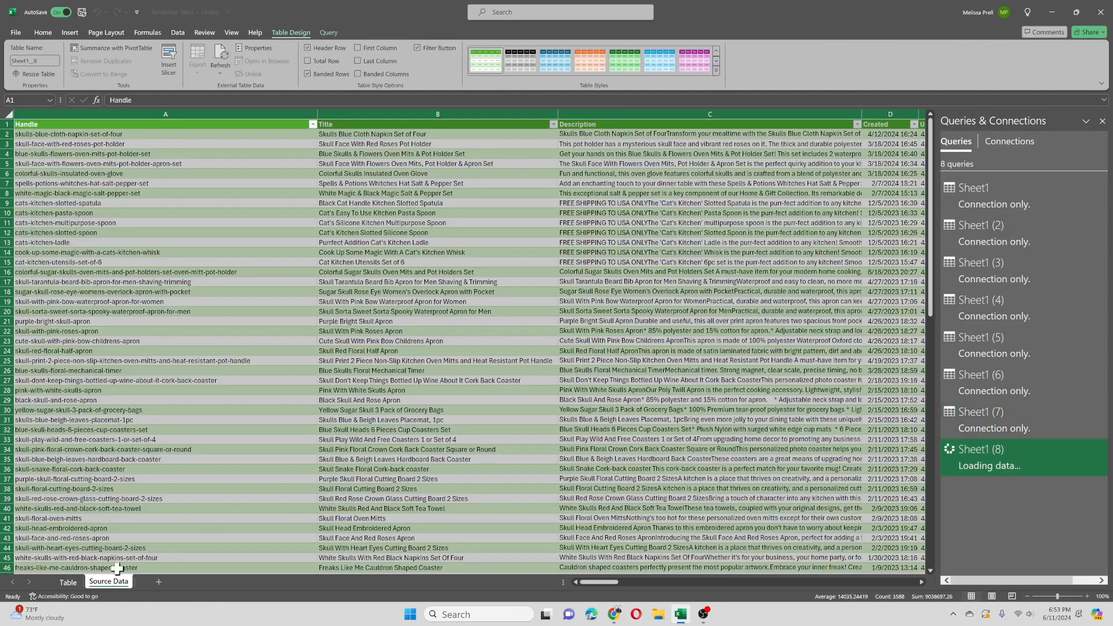
click(75, 583)
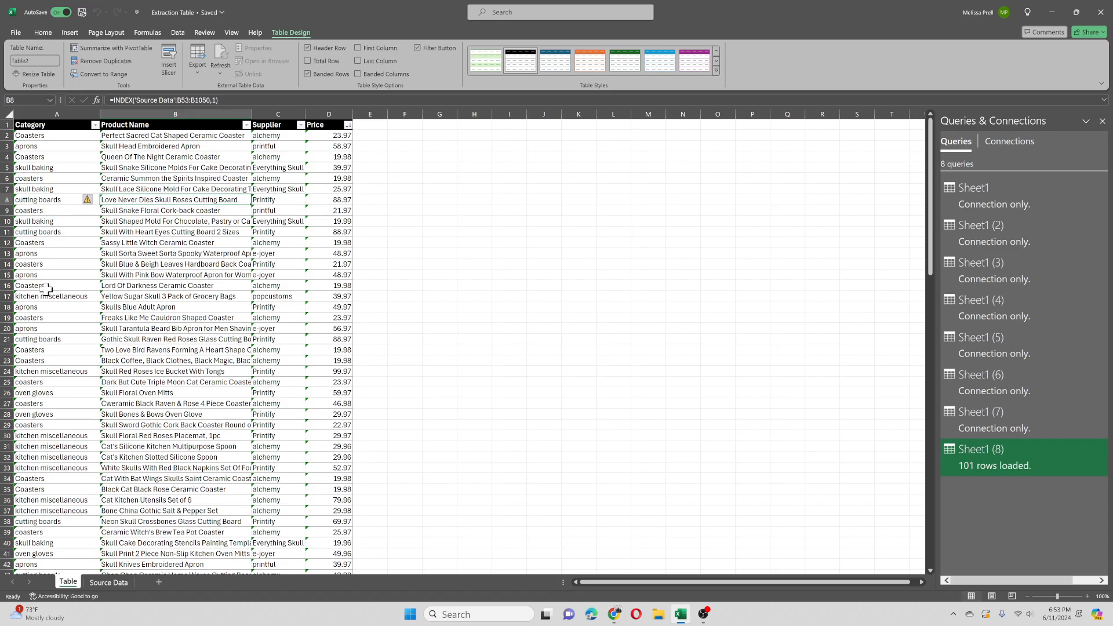